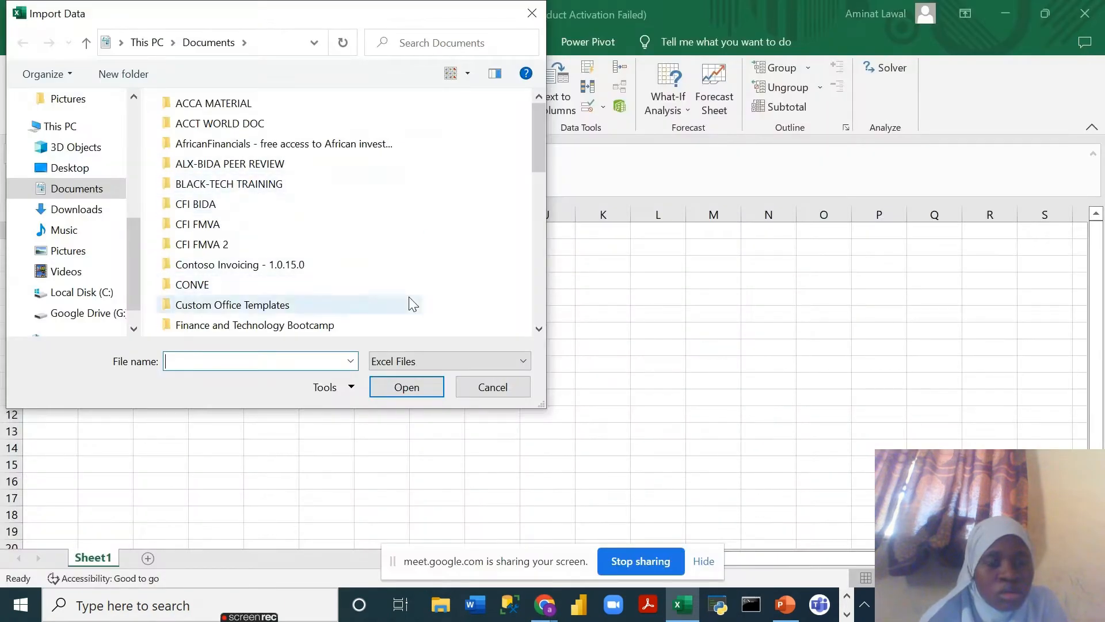
Step: Import the EX 2b workbook from the Power Query Excel-CSV Data folder inside FINBOARD DATA ANALYSIS
{"action": "left_click", "coordinate": [538, 330]}
{"action": "left_click", "coordinate": [538, 330]}
{"action": "left_click", "coordinate": [539, 330]}
{"action": "left_click", "coordinate": [538, 330]}
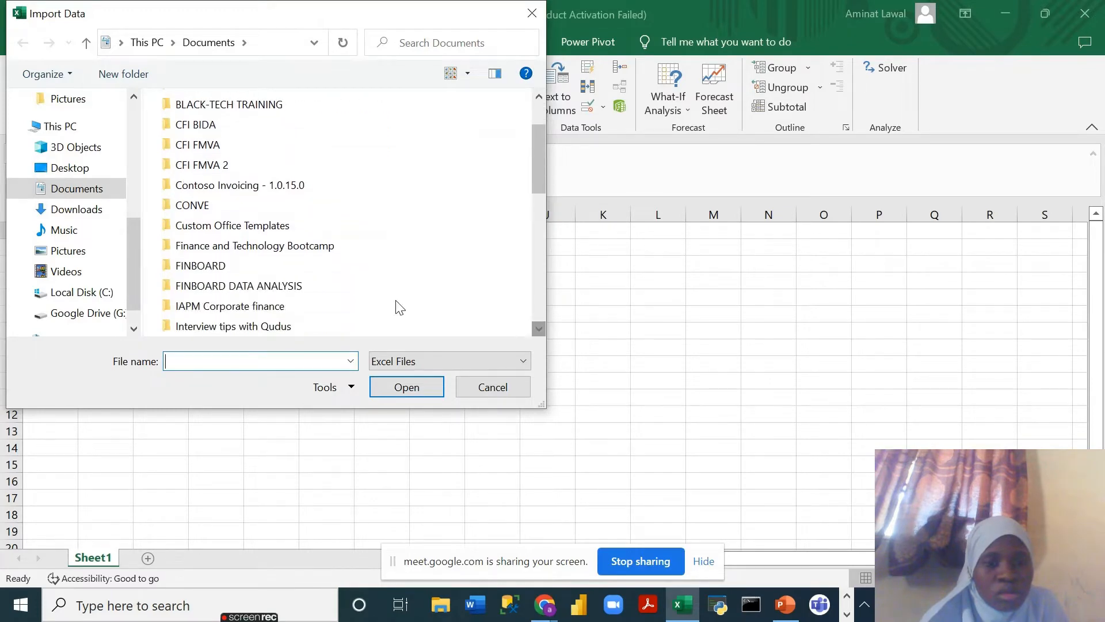
{"action": "double_click", "coordinate": [323, 286]}
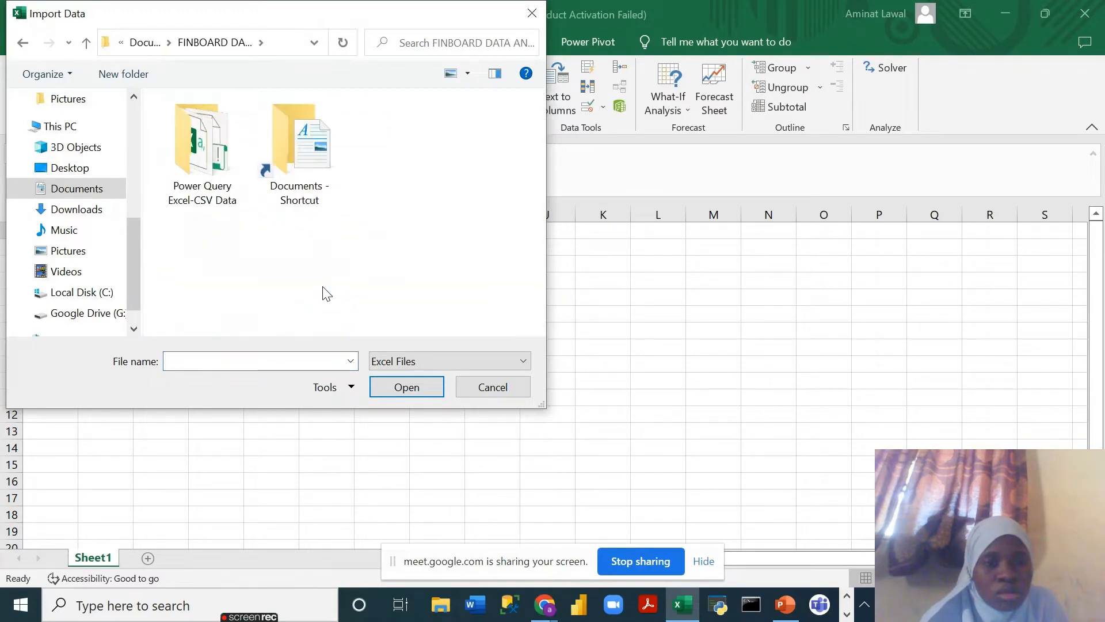
{"action": "double_click", "coordinate": [219, 180]}
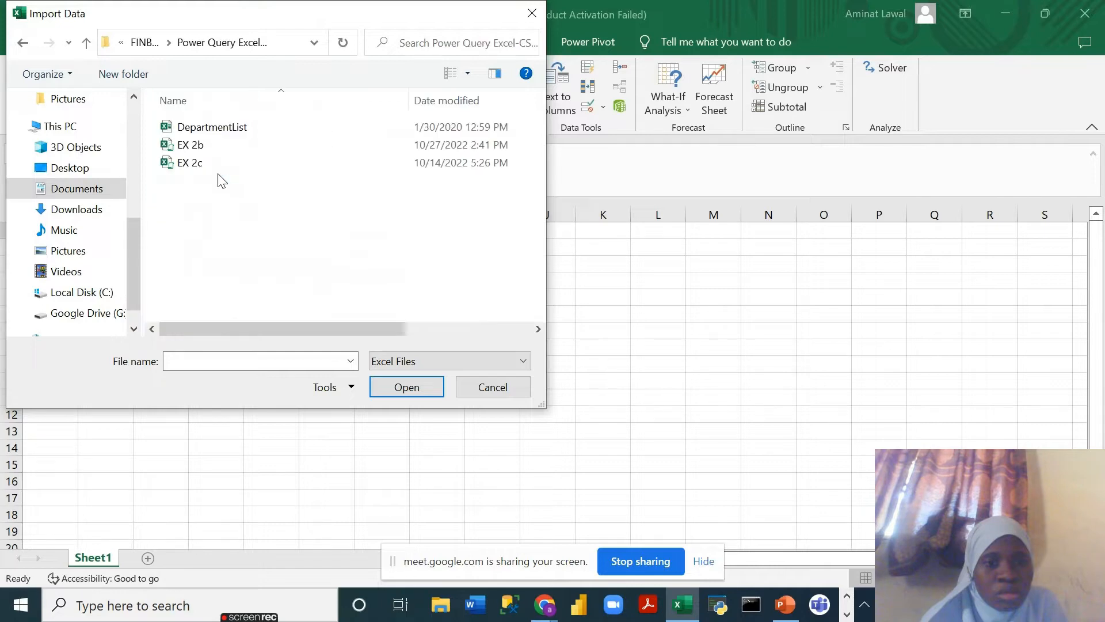
{"action": "left_click", "coordinate": [206, 144]}
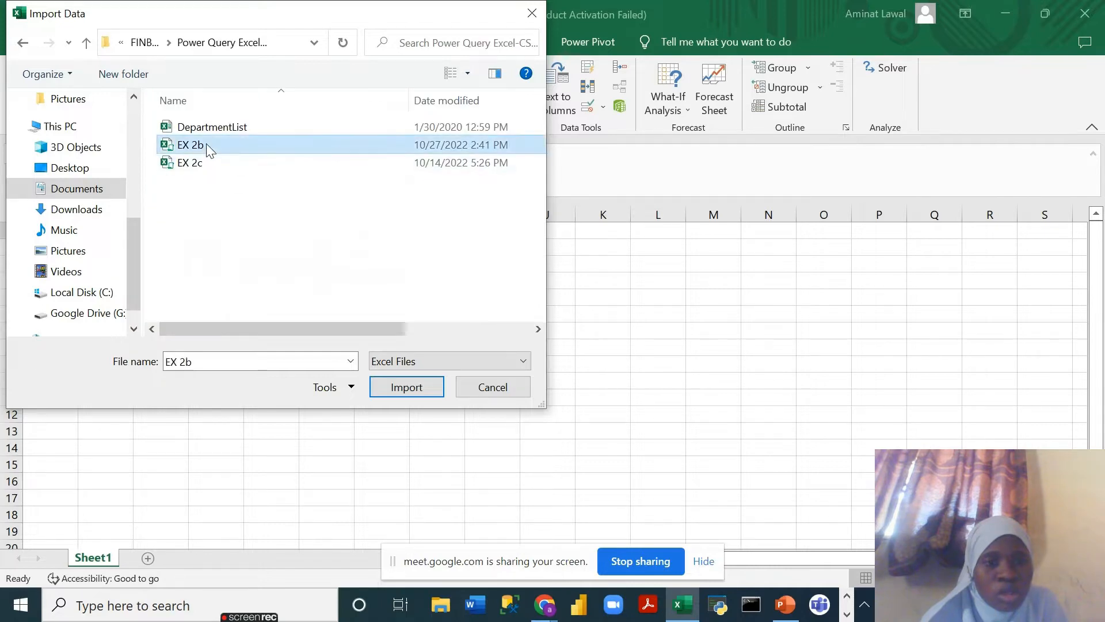
{"action": "left_click", "coordinate": [406, 386]}
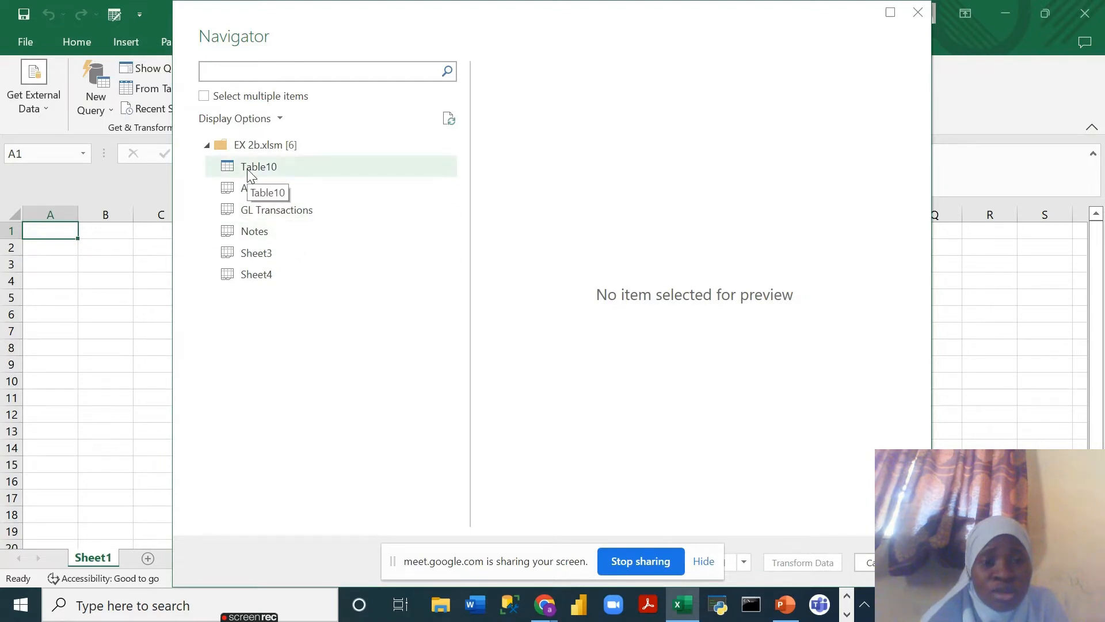
Step: Preview the Accounts and GL Transactions sheets, checking the GL Transactions columns up to and beyond Amount
{"action": "left_click", "coordinate": [253, 195]}
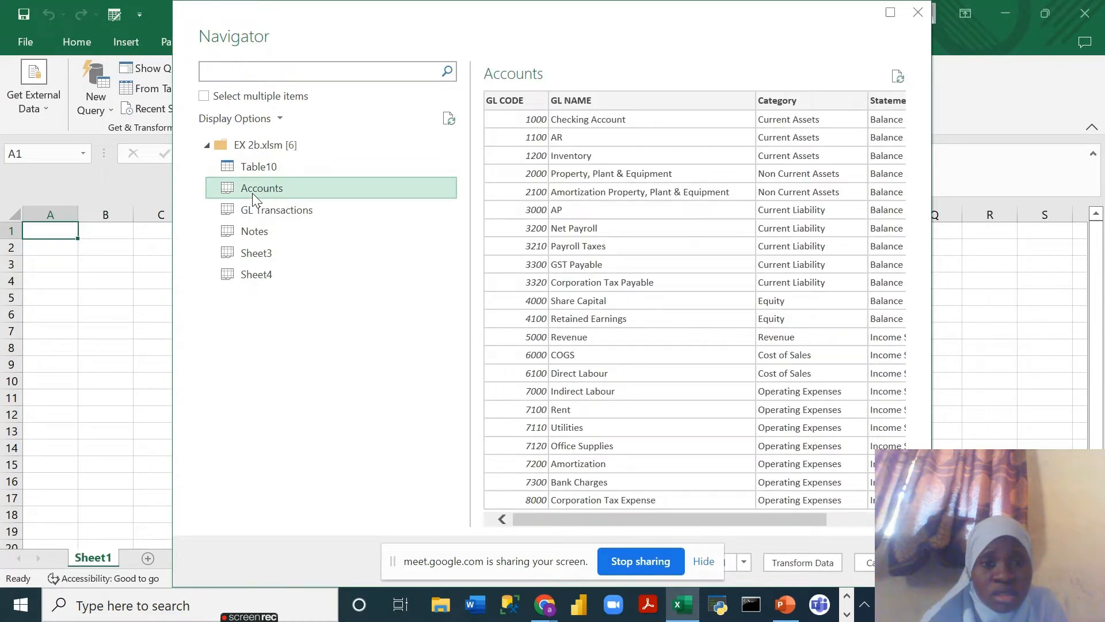
{"action": "left_click", "coordinate": [267, 213]}
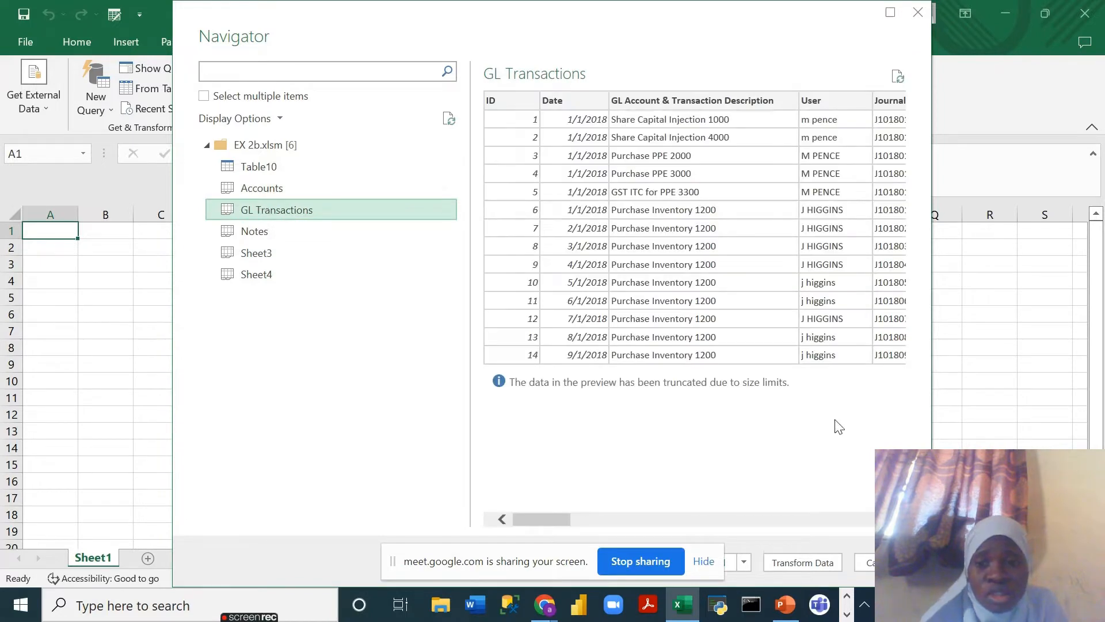
{"action": "scroll", "coordinate": [694, 302], "scroll_direction": "right", "scroll_amount": 5}
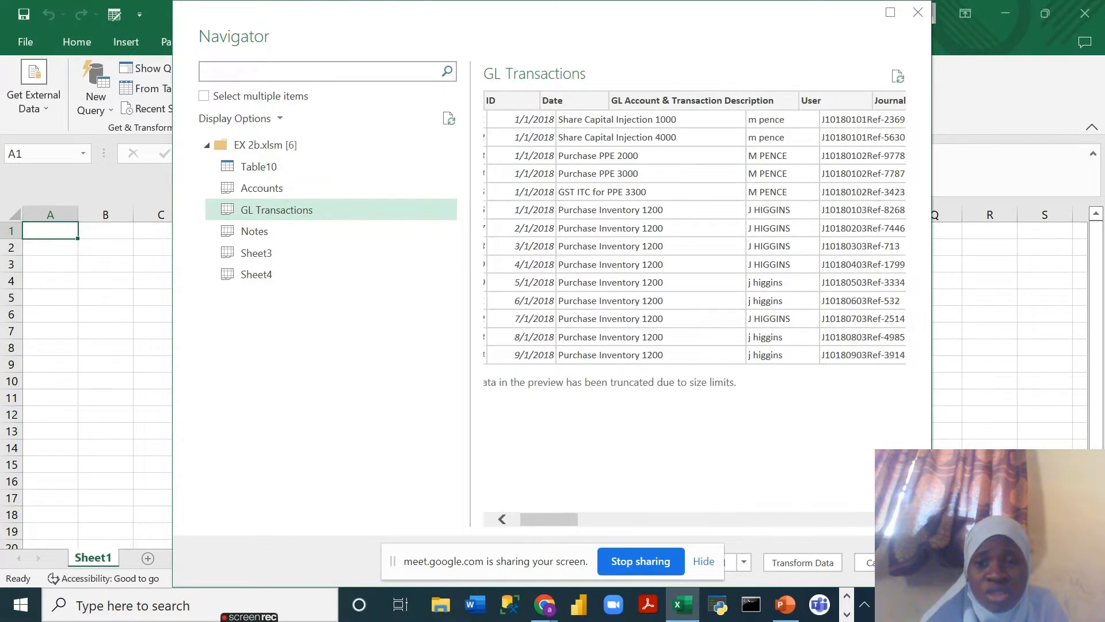
{"action": "scroll", "coordinate": [695, 302], "scroll_direction": "right", "scroll_amount": 5}
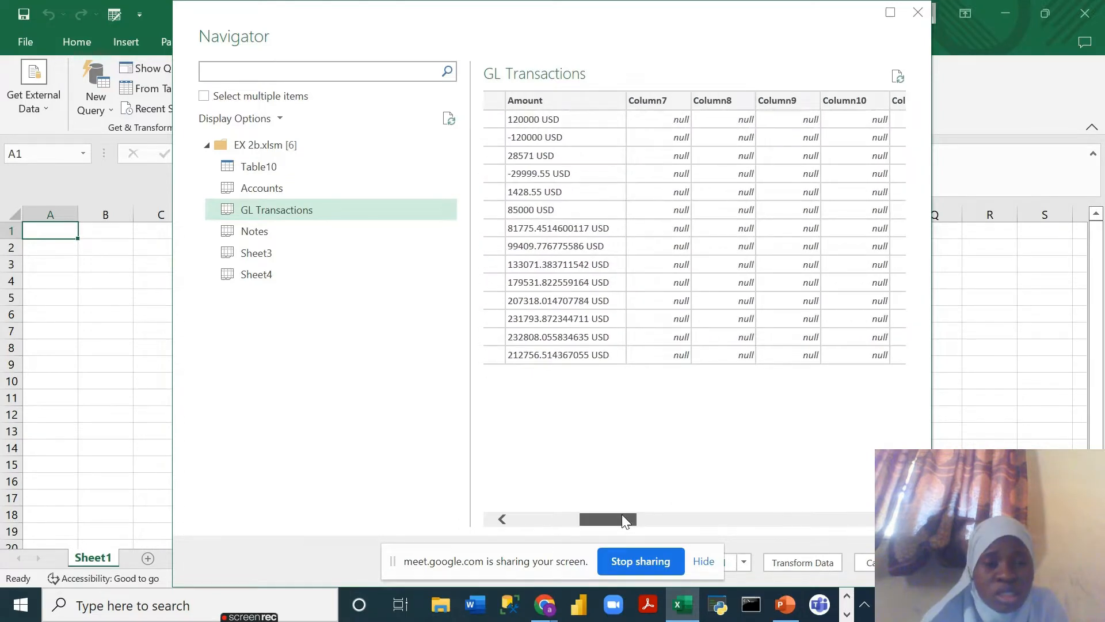
{"action": "left_click_drag", "start_coordinate": [622, 518], "coordinate": [552, 518]}
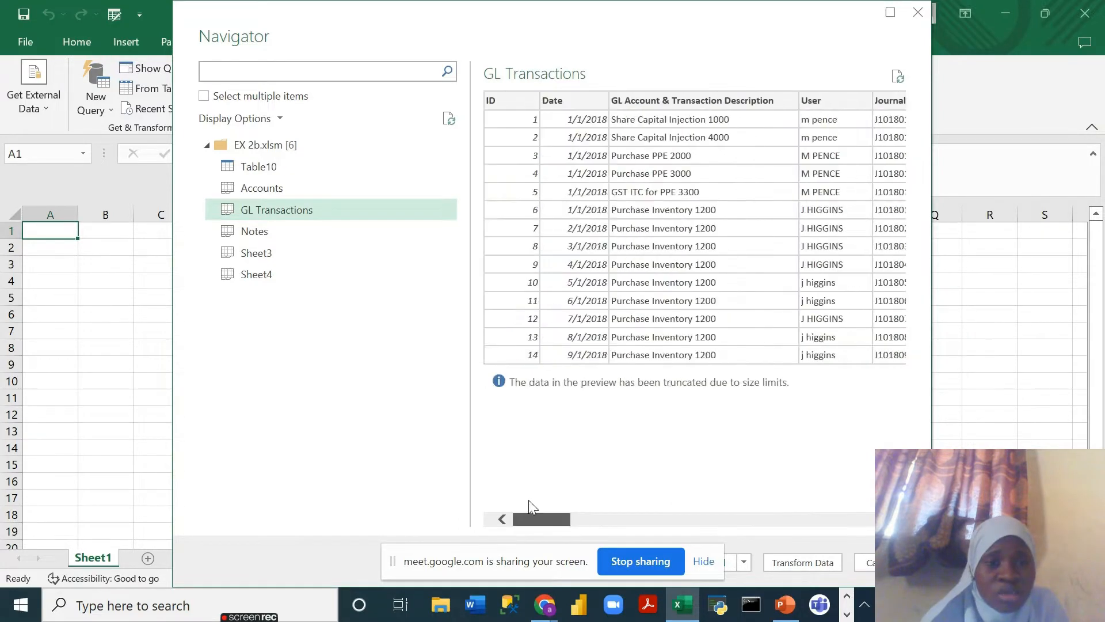
{"action": "left_click", "coordinate": [261, 190]}
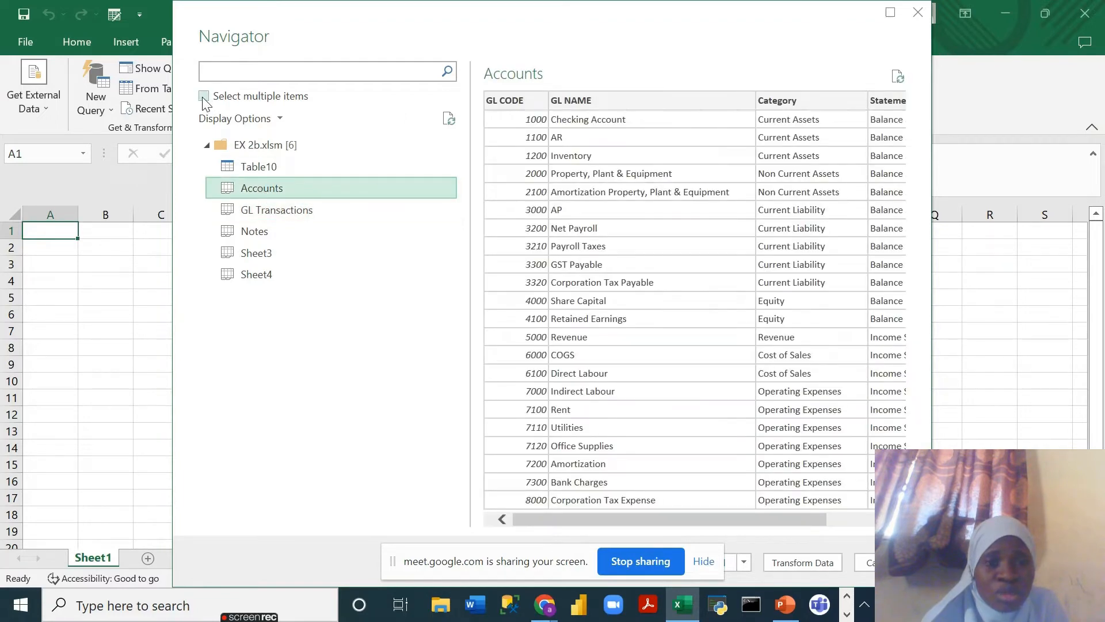
Step: Enable selection of multiple items and choose the Accounts and GL Transactions sheets for import
{"action": "left_click", "coordinate": [204, 98]}
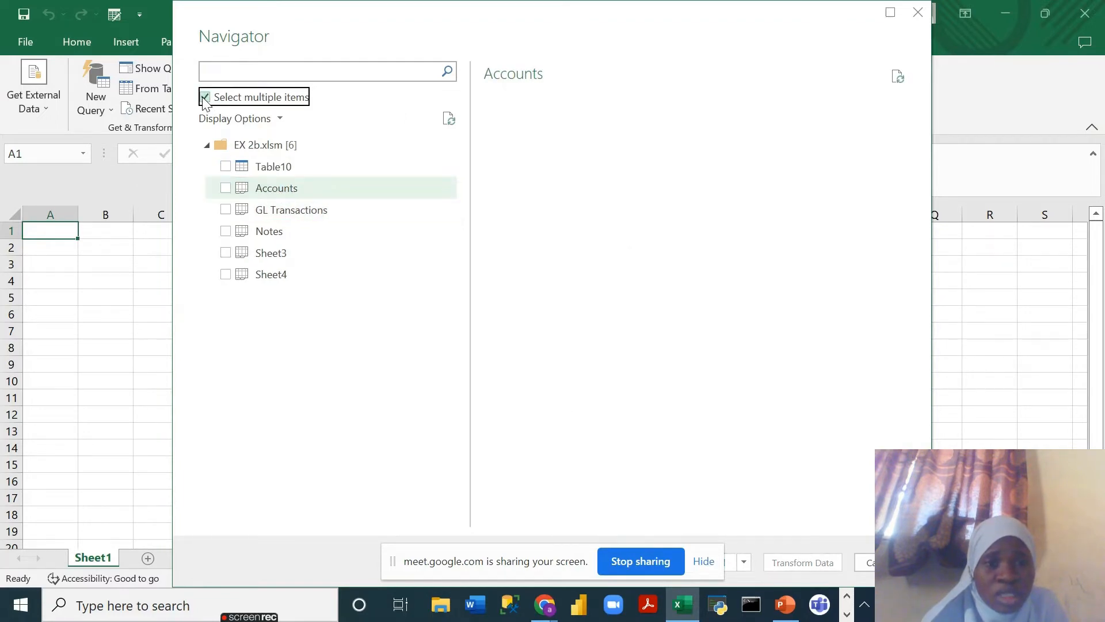
{"action": "left_click", "coordinate": [225, 188]}
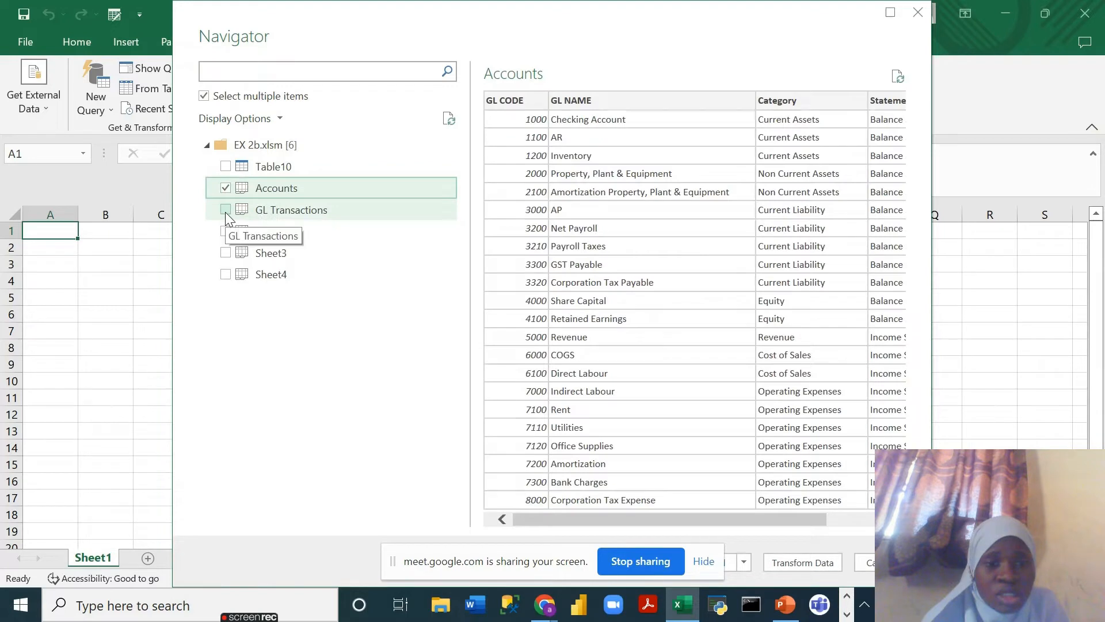
{"action": "left_click", "coordinate": [225, 209]}
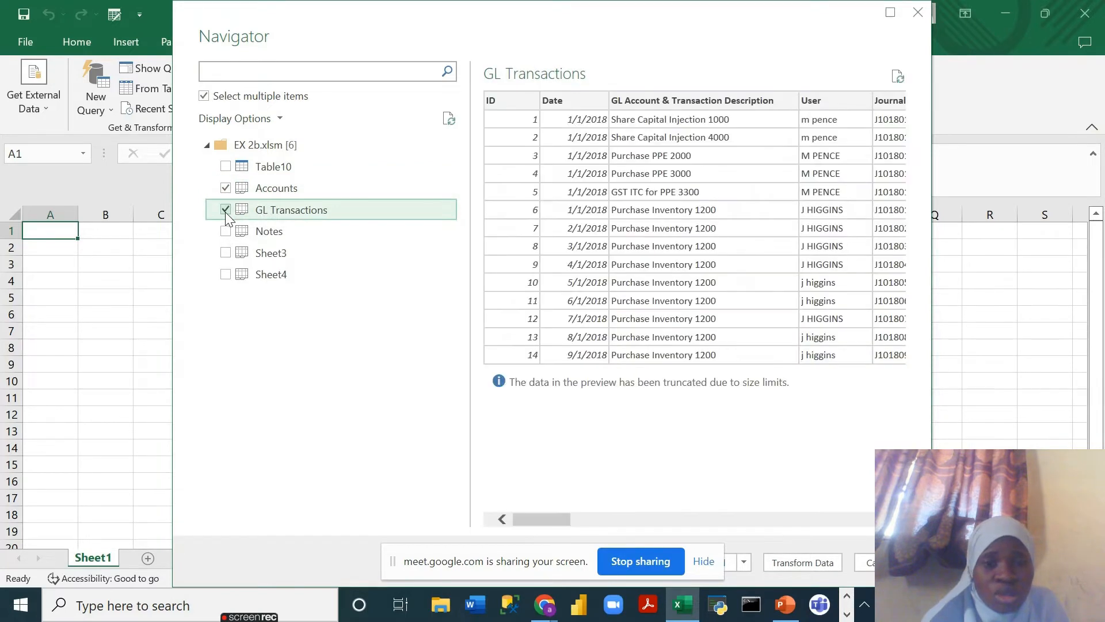
Step: Preview the Notes, Sheet3 and Sheet4 sheets without selecting them for import
{"action": "left_click", "coordinate": [264, 237]}
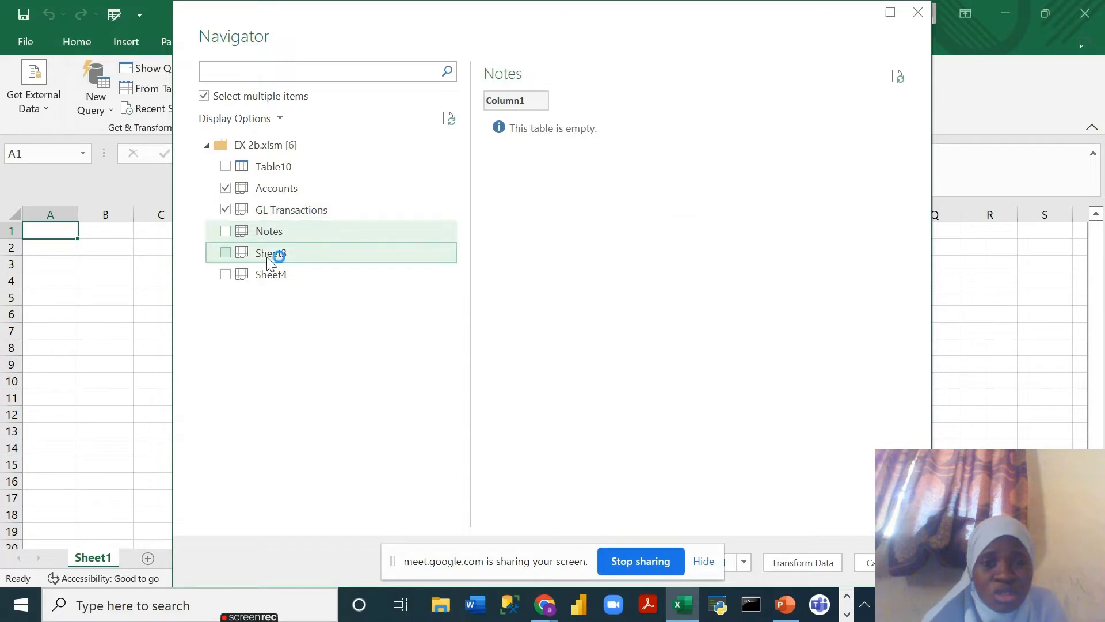
{"action": "left_click", "coordinate": [269, 254]}
{"action": "left_click", "coordinate": [268, 275]}
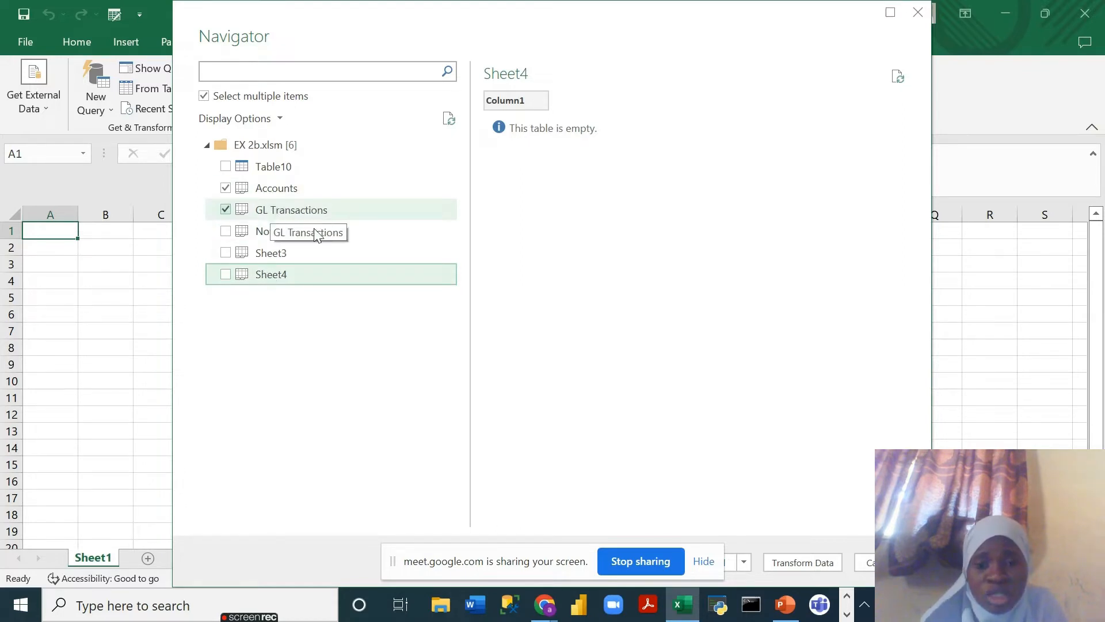
Step: Open the selected sheets for transformation in the Power Query Editor and view the Accounts and GL Transactions queries
{"action": "left_click_drag", "start_coordinate": [541, 558], "coordinate": [315, 537]}
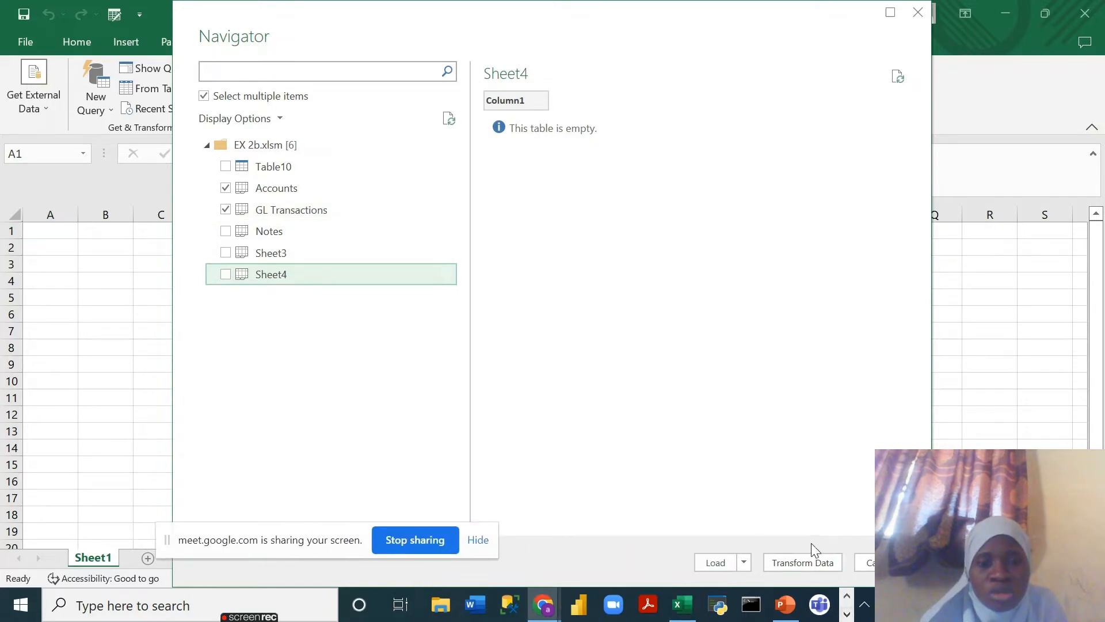
{"action": "left_click", "coordinate": [803, 563]}
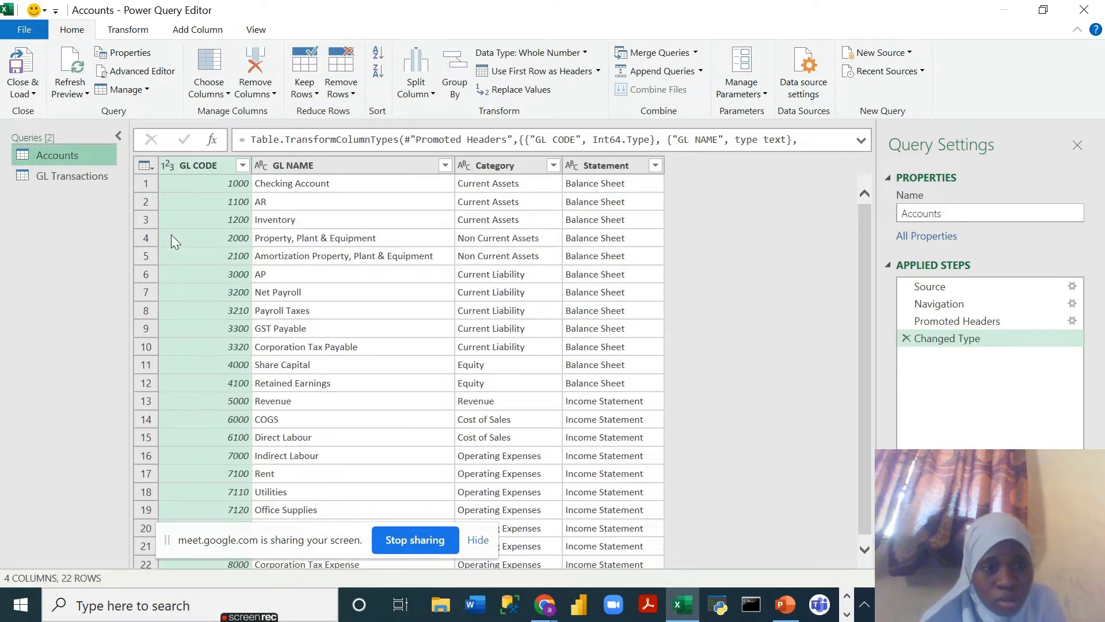
{"action": "left_click", "coordinate": [90, 176]}
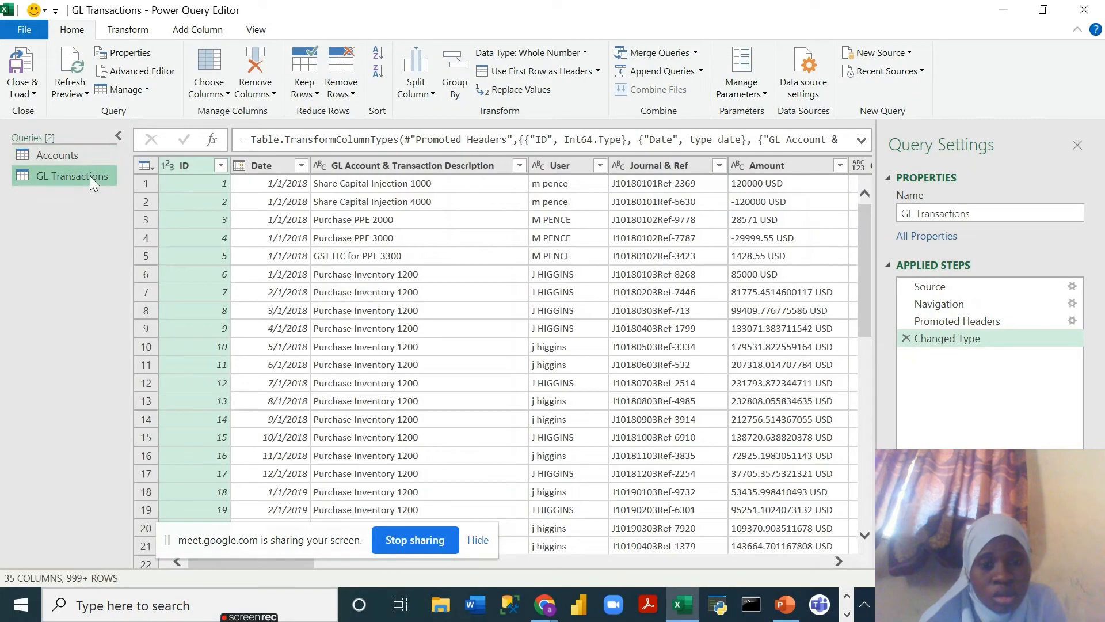
{"action": "left_click", "coordinate": [72, 157]}
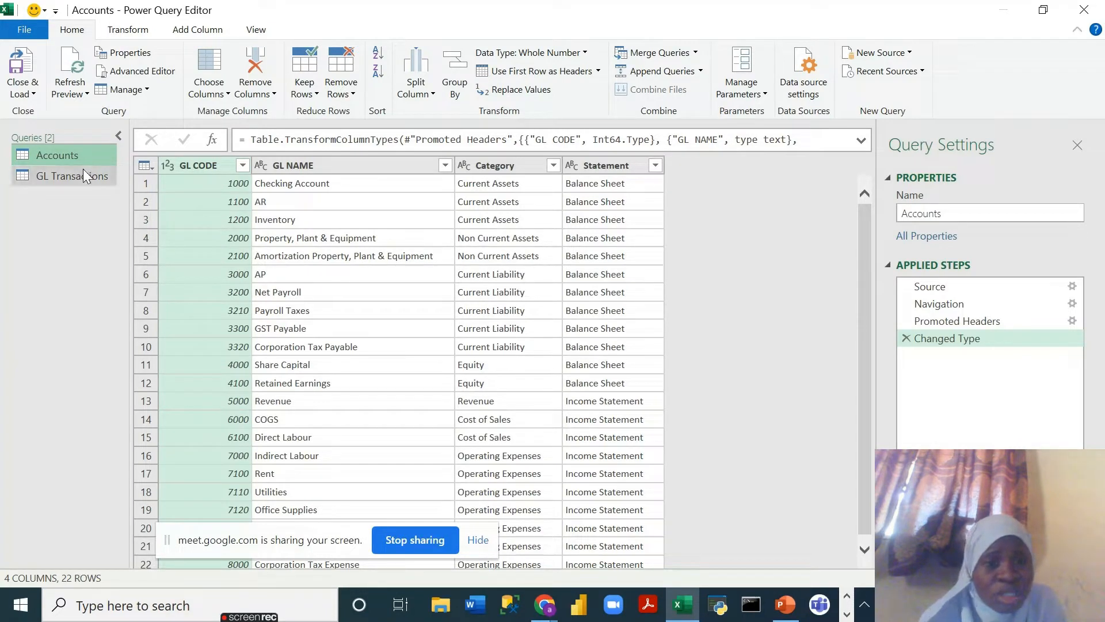
{"action": "left_click", "coordinate": [73, 180]}
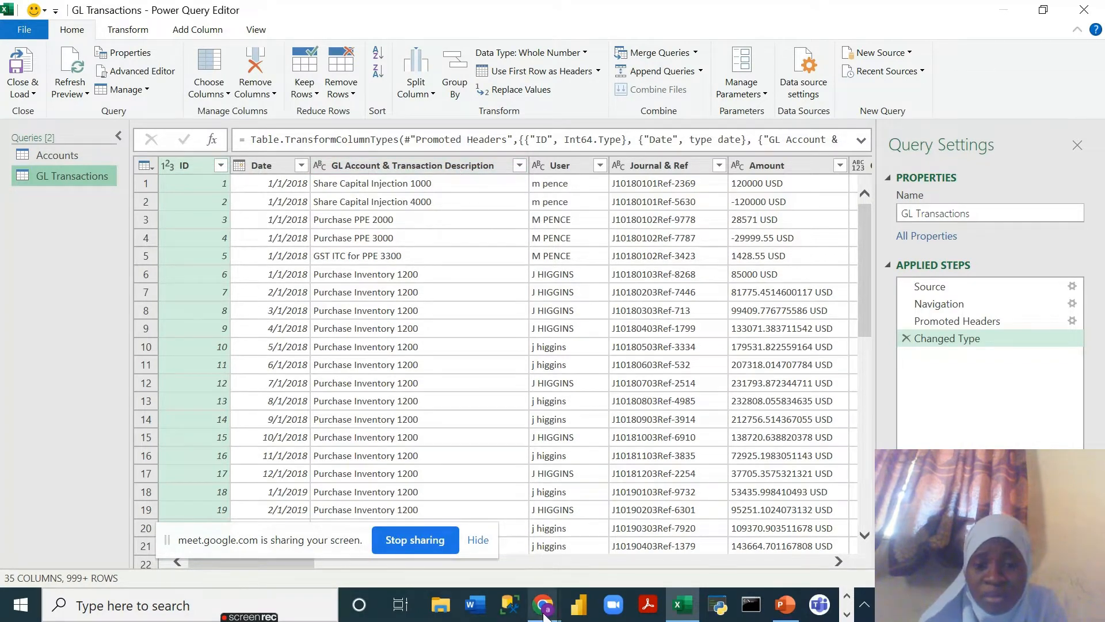
Step: Switch to the Google Meet call, admit the waiting participant, and return to the Power Query Editor
{"action": "mouse_move", "coordinate": [545, 614]}
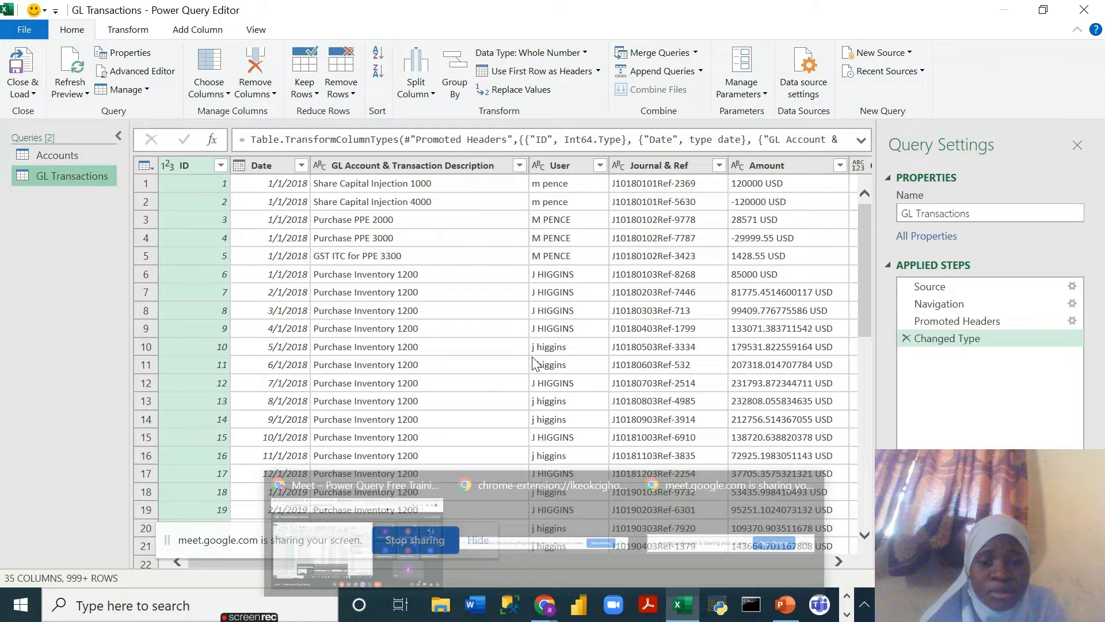
{"action": "left_click", "coordinate": [357, 542]}
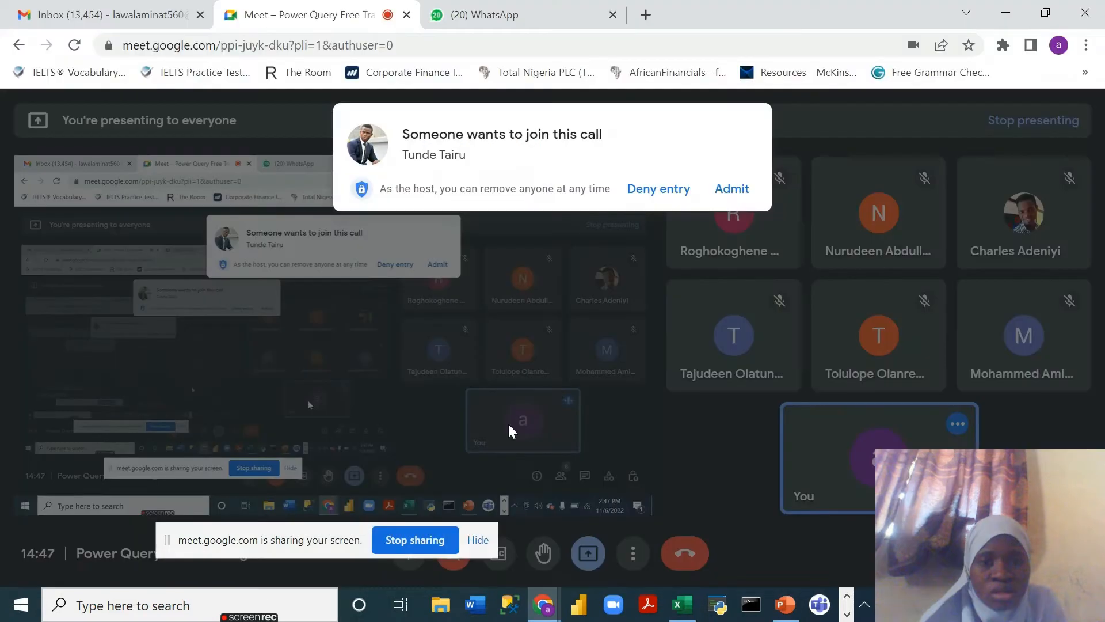
{"action": "left_click", "coordinate": [737, 191]}
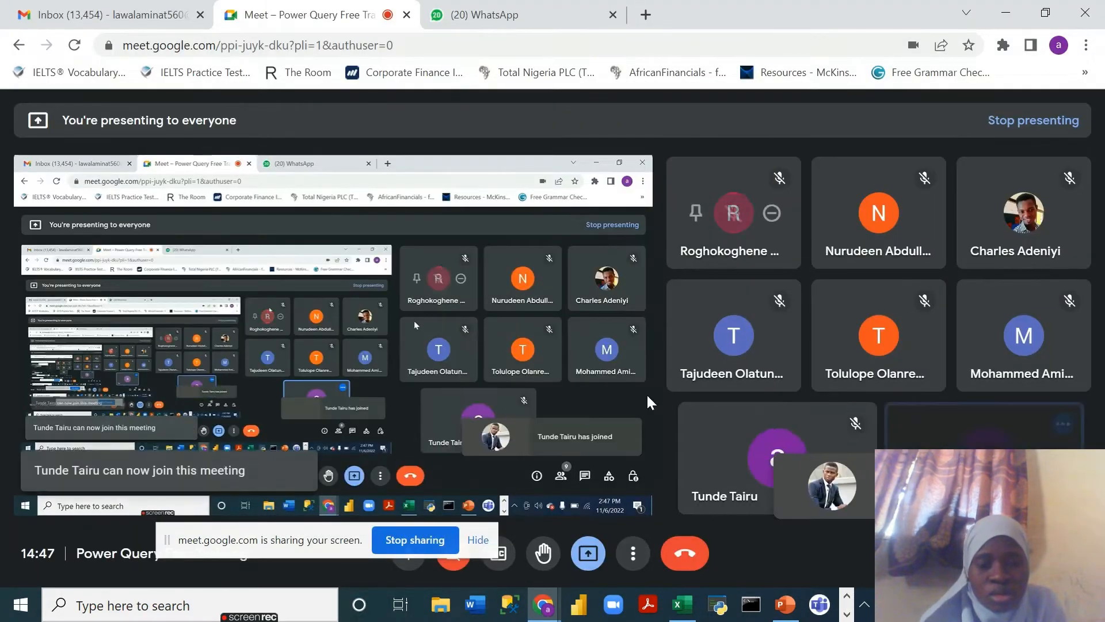
{"action": "left_click", "coordinate": [681, 603]}
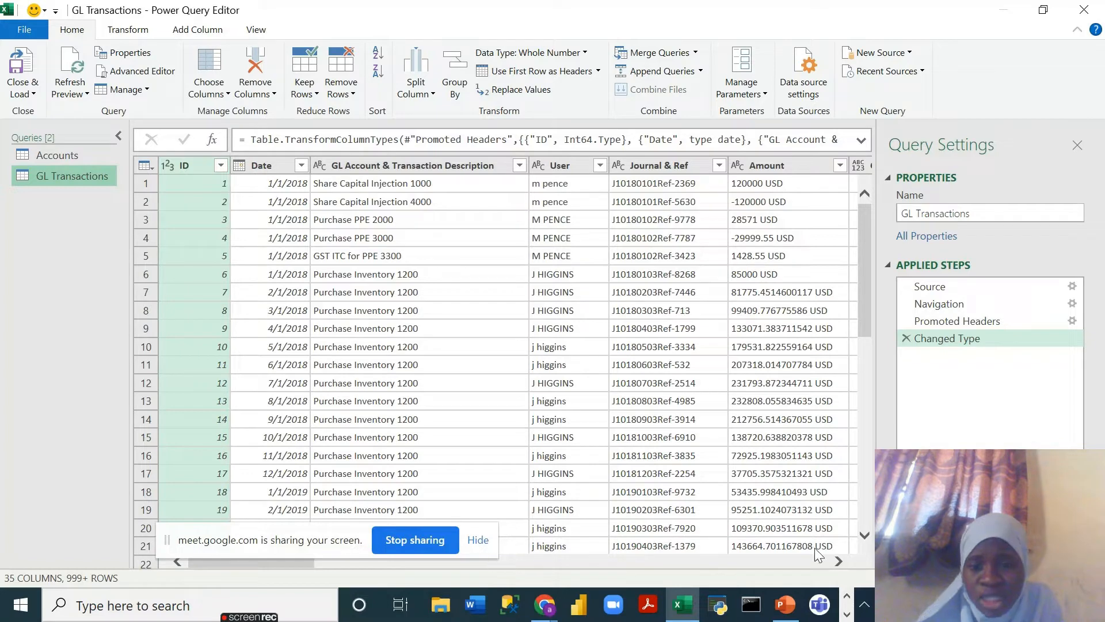
Step: Check the GL Transactions columns around Amount, and switch to PowerPoint to view the target table on the Exercise 2b slide
{"action": "left_click", "coordinate": [836, 559]}
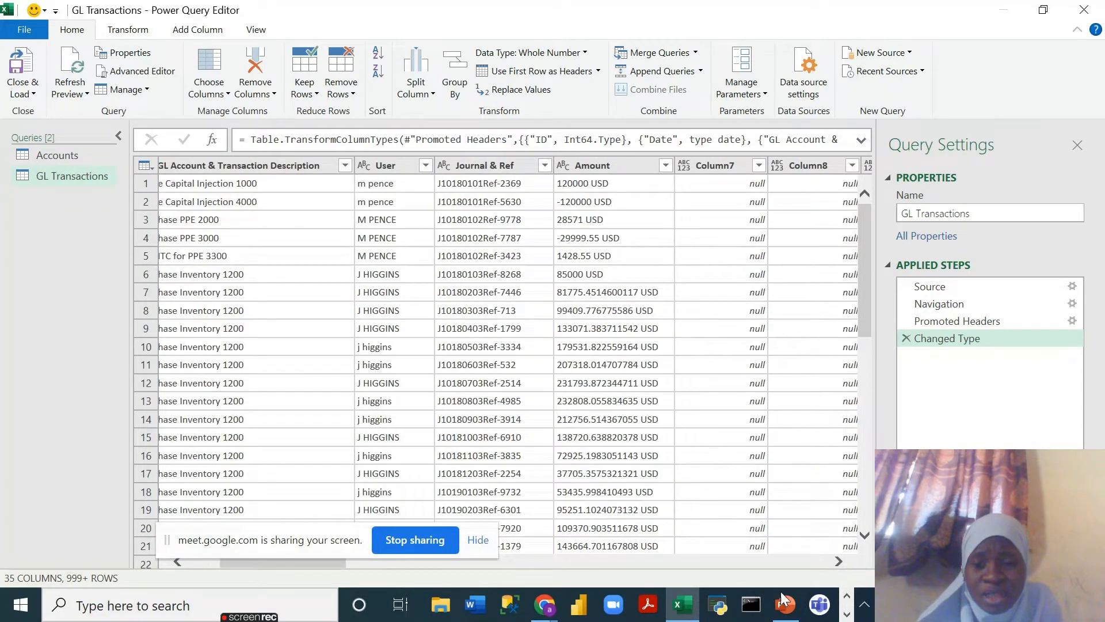
{"action": "left_click", "coordinate": [786, 616]}
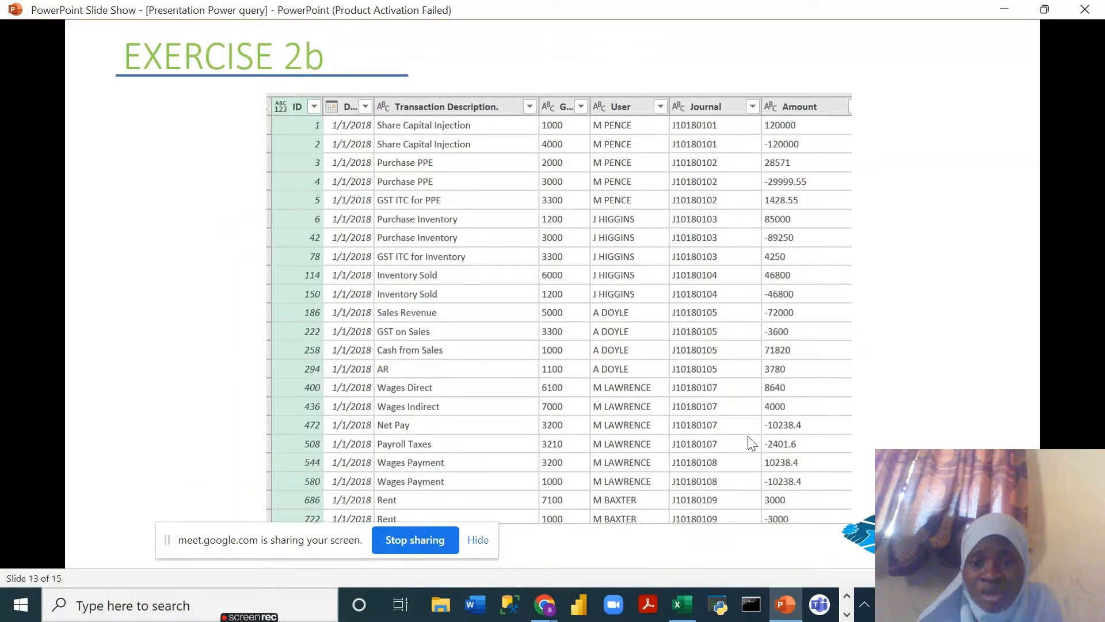
Step: Switch to the Google Meet call again, admit another waiting participant, and go back to the GL Transactions query
{"action": "left_click", "coordinate": [538, 611]}
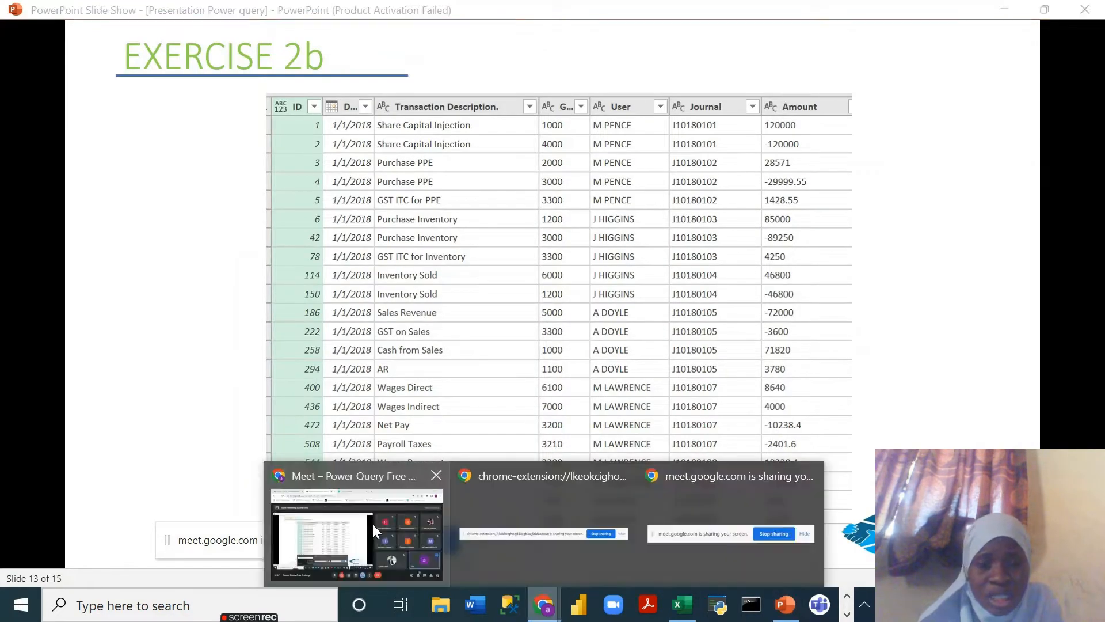
{"action": "left_click", "coordinate": [372, 523]}
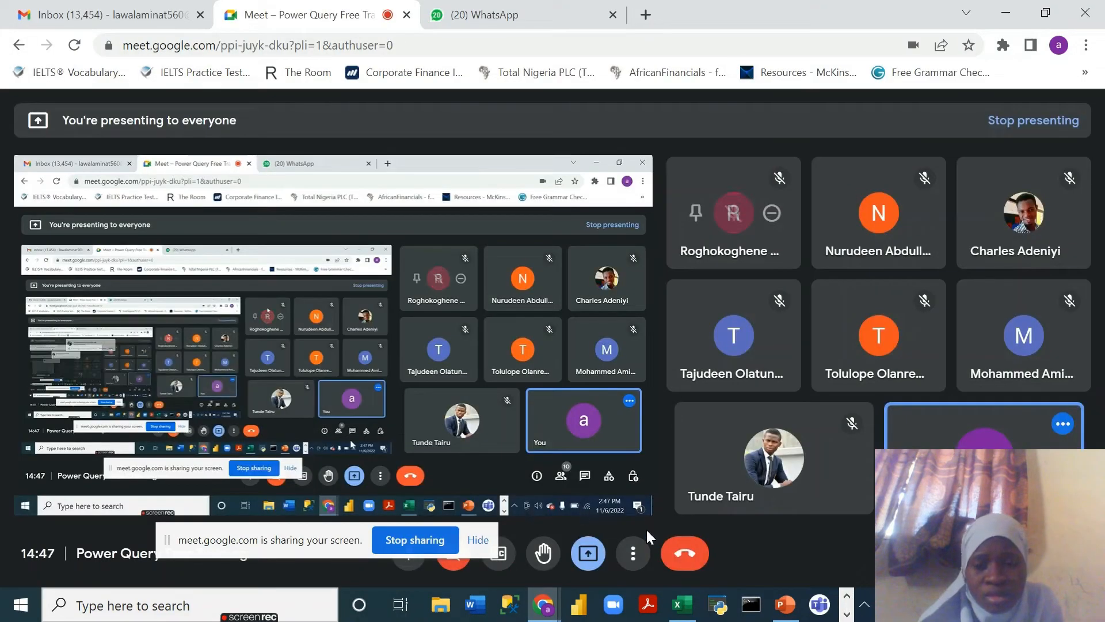
{"action": "mouse_move", "coordinate": [679, 604]}
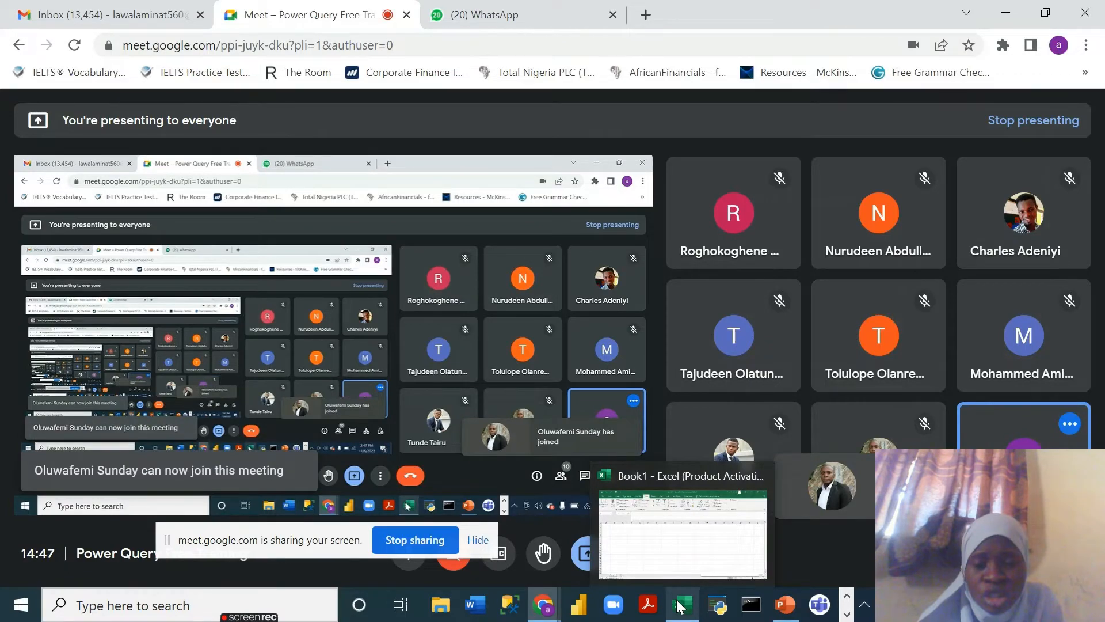
{"action": "left_click", "coordinate": [679, 604]}
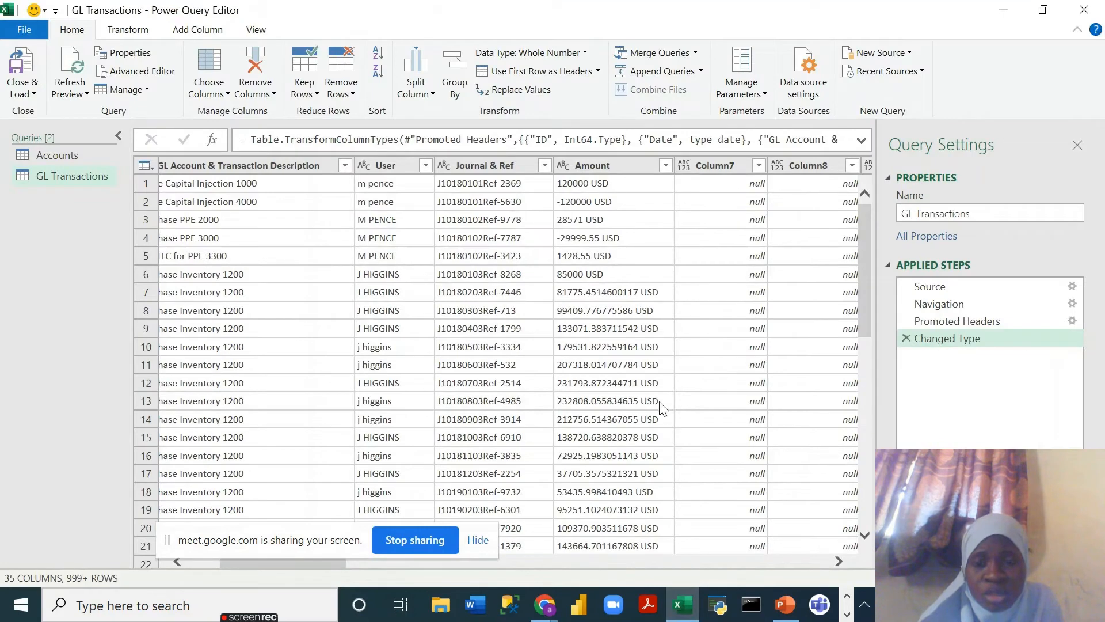
Step: Examine the unnamed columns after Amount in the GL Transactions query, and return to the ID column
{"action": "left_click", "coordinate": [843, 562]}
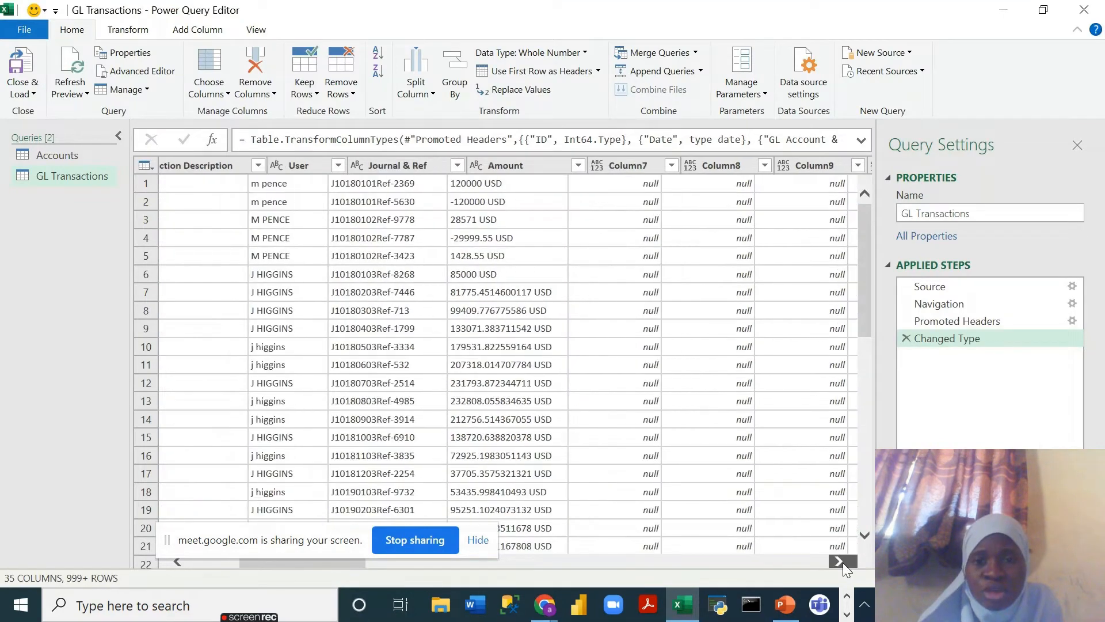
{"action": "left_click", "coordinate": [842, 561]}
{"action": "left_click", "coordinate": [843, 562]}
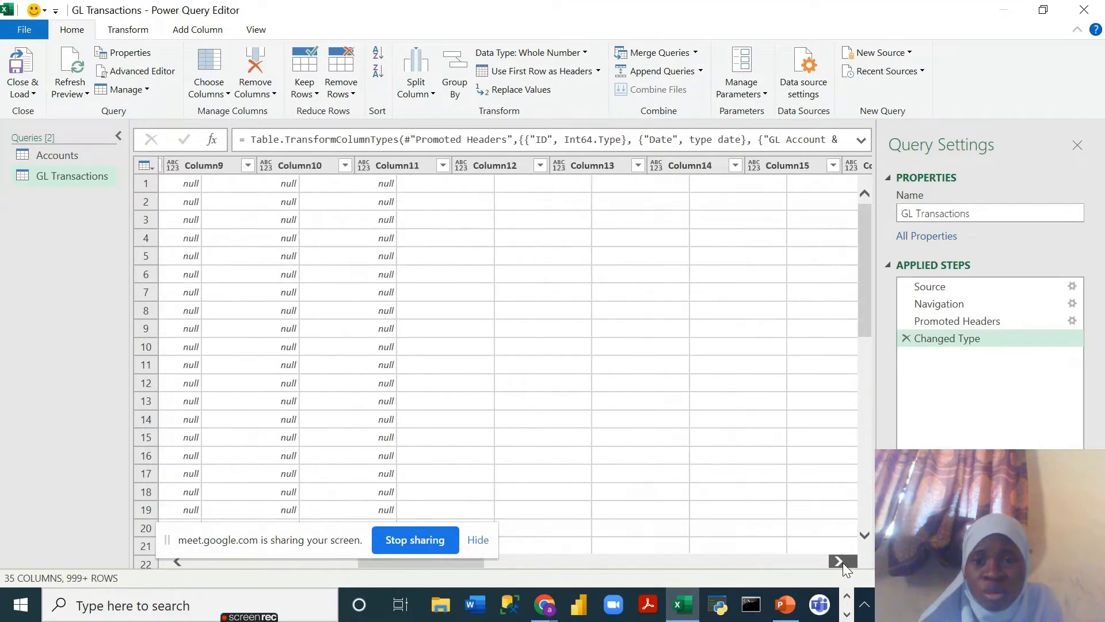
{"action": "left_click", "coordinate": [843, 561]}
{"action": "left_click", "coordinate": [843, 562]}
{"action": "left_click", "coordinate": [843, 562]}
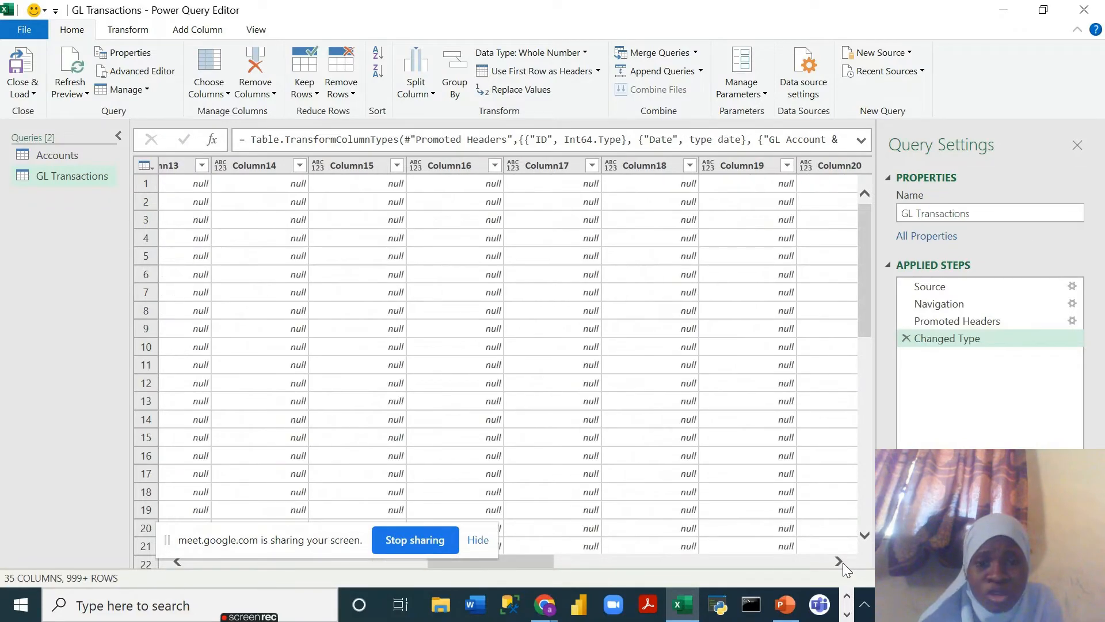
{"action": "left_click_drag", "start_coordinate": [542, 555], "coordinate": [224, 552]}
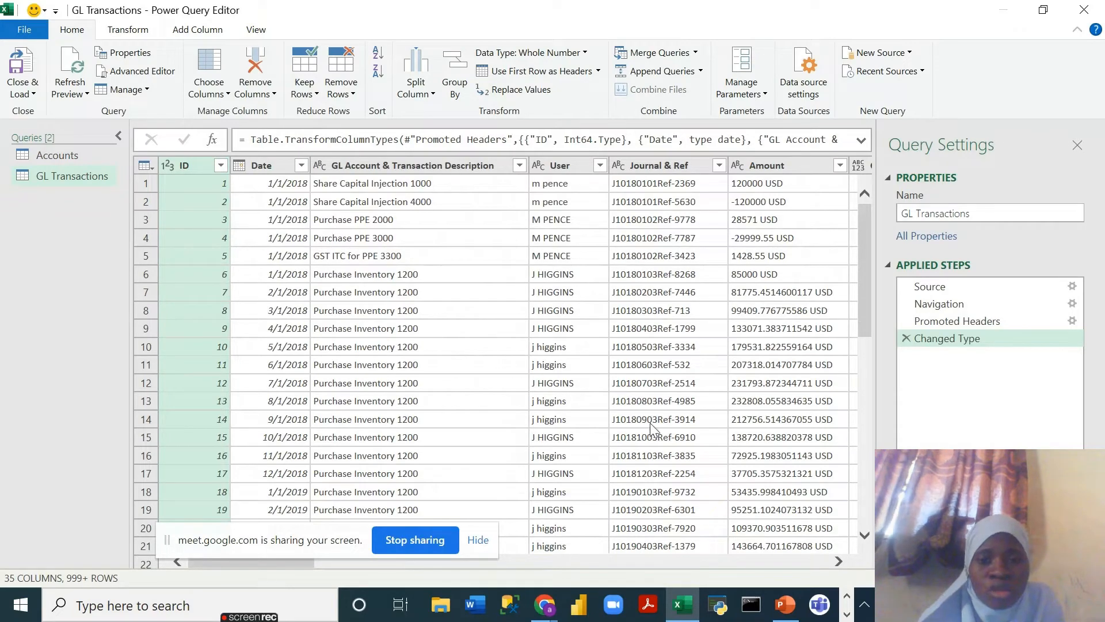
Step: Keep only the six columns from ID through Amount in the GL Transactions query, and remove all other columns
{"action": "left_click_drag", "start_coordinate": [300, 561], "coordinate": [375, 561]}
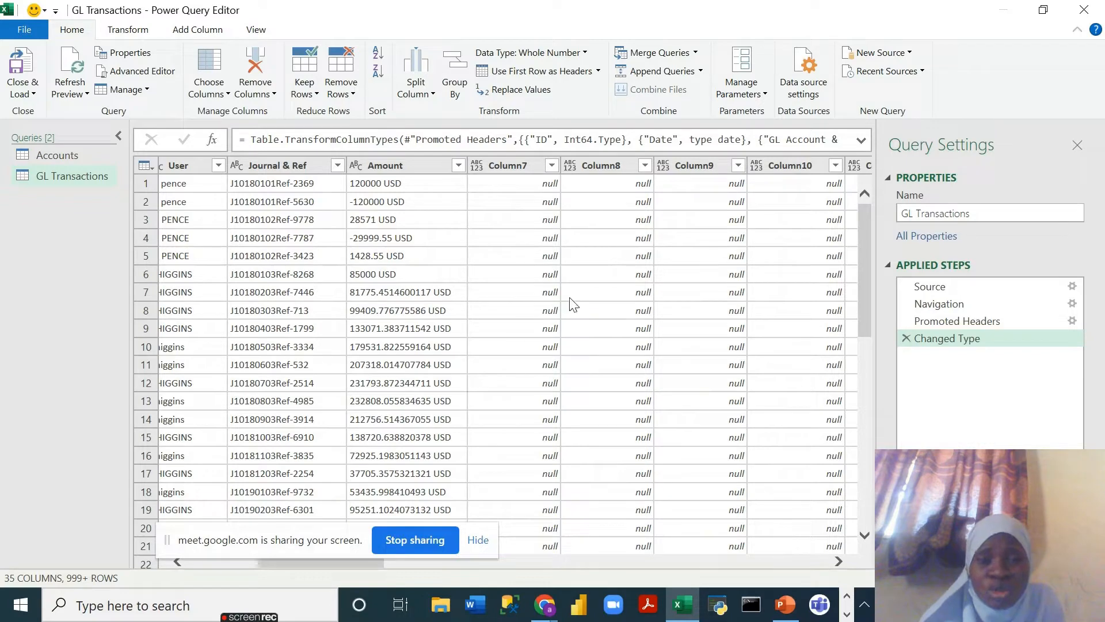
{"action": "left_click", "coordinate": [414, 166], "text": "shift"}
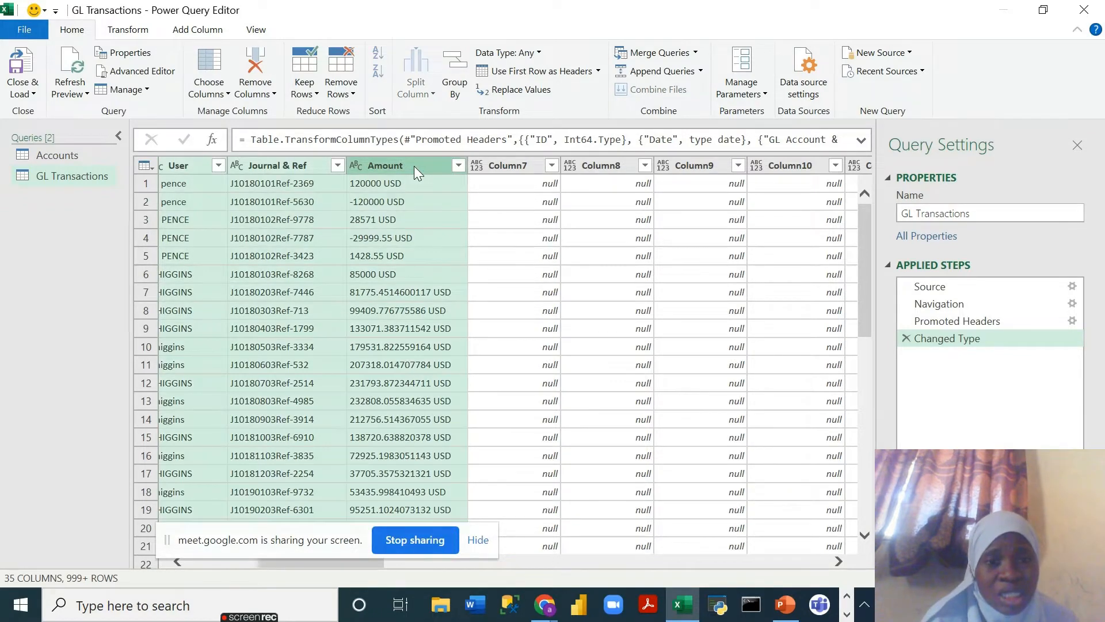
{"action": "left_click", "coordinate": [413, 165]}
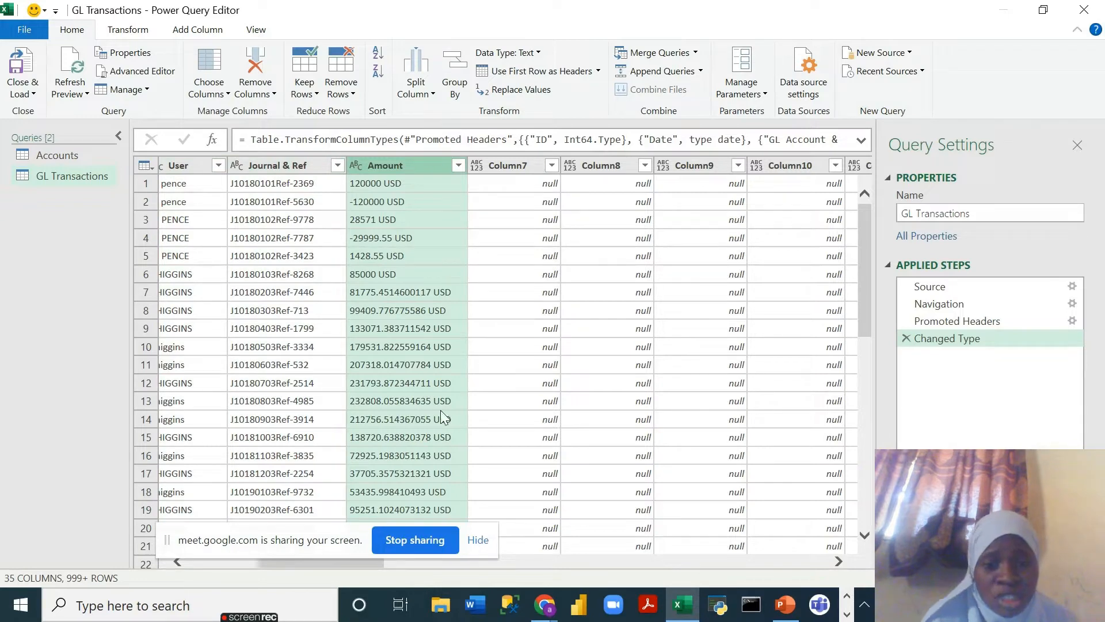
{"action": "left_click", "coordinate": [329, 558]}
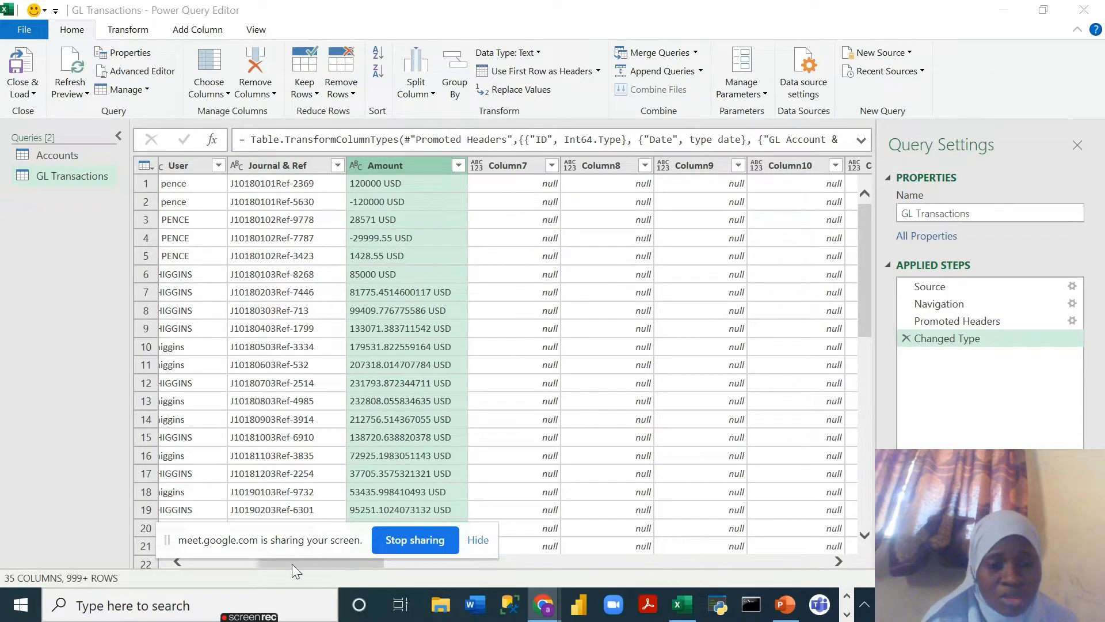
{"action": "left_click", "coordinate": [220, 562]}
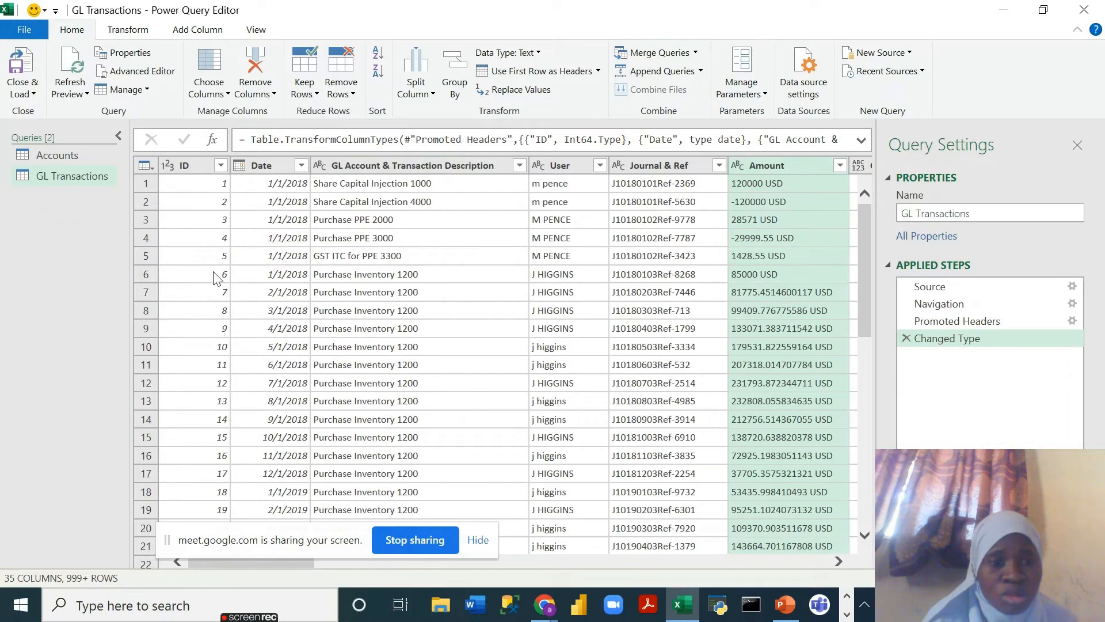
{"action": "key", "text": "ctrl+a"}
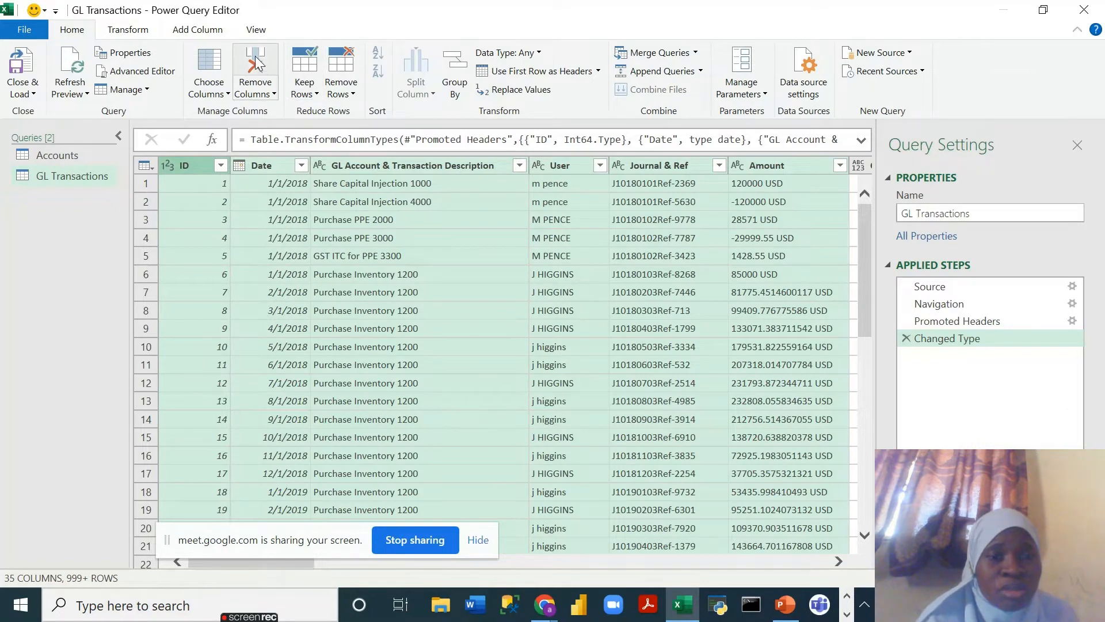
{"action": "left_click", "coordinate": [275, 95]}
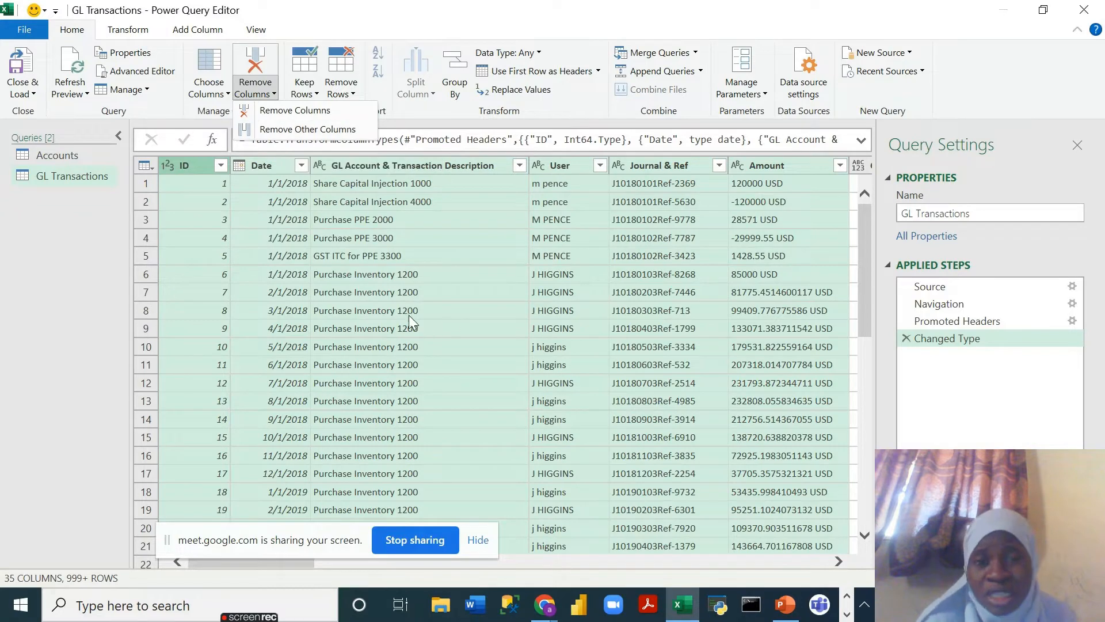
{"action": "left_click", "coordinate": [344, 133]}
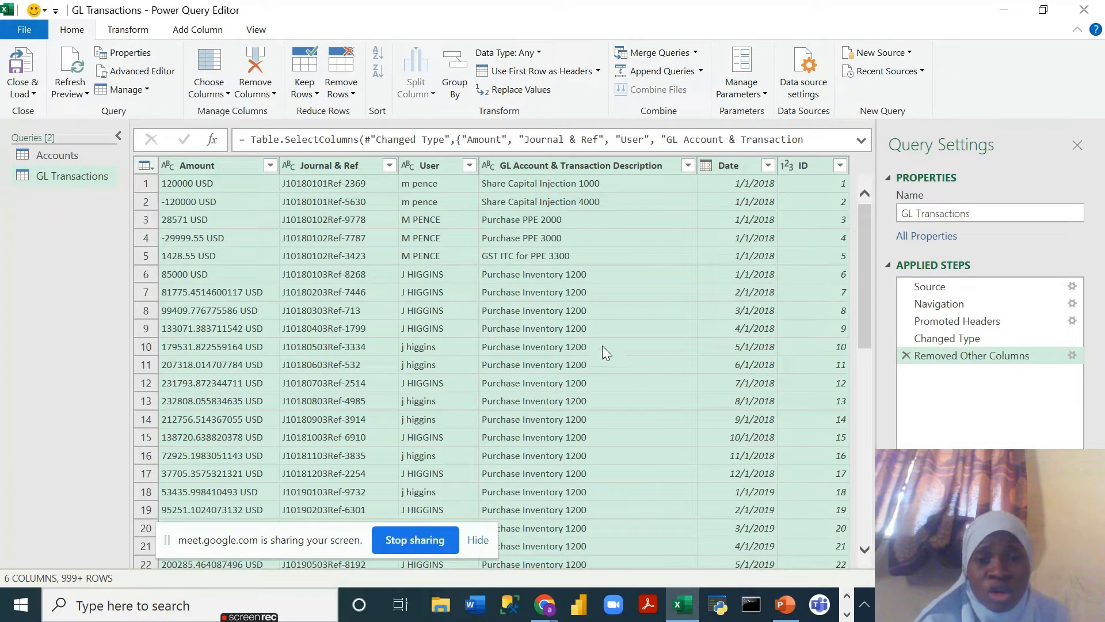
{"action": "left_click", "coordinate": [592, 274]}
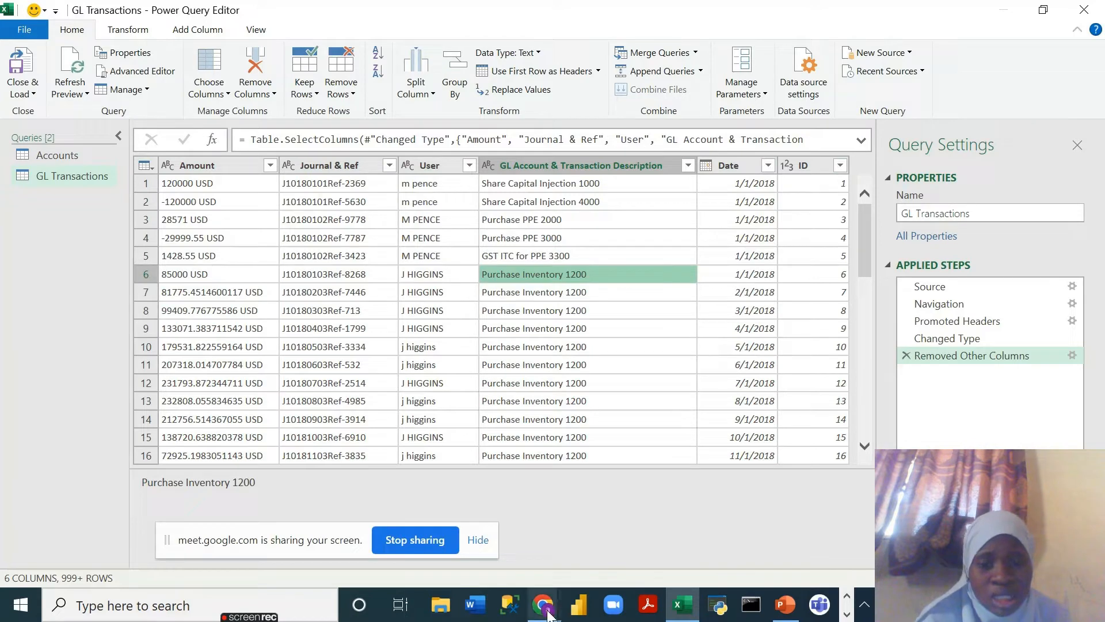
Step: Switch to the Google Meet call to check on the participants, and return to the Power Query Editor
{"action": "mouse_move", "coordinate": [548, 615]}
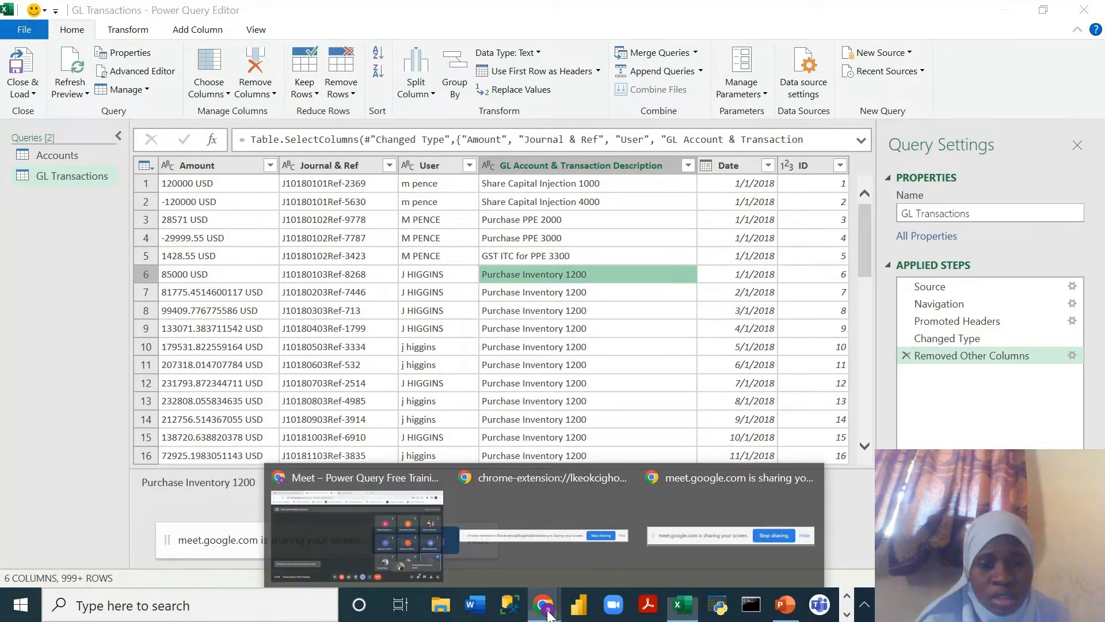
{"action": "left_click", "coordinate": [369, 478]}
{"action": "left_click", "coordinate": [732, 190]}
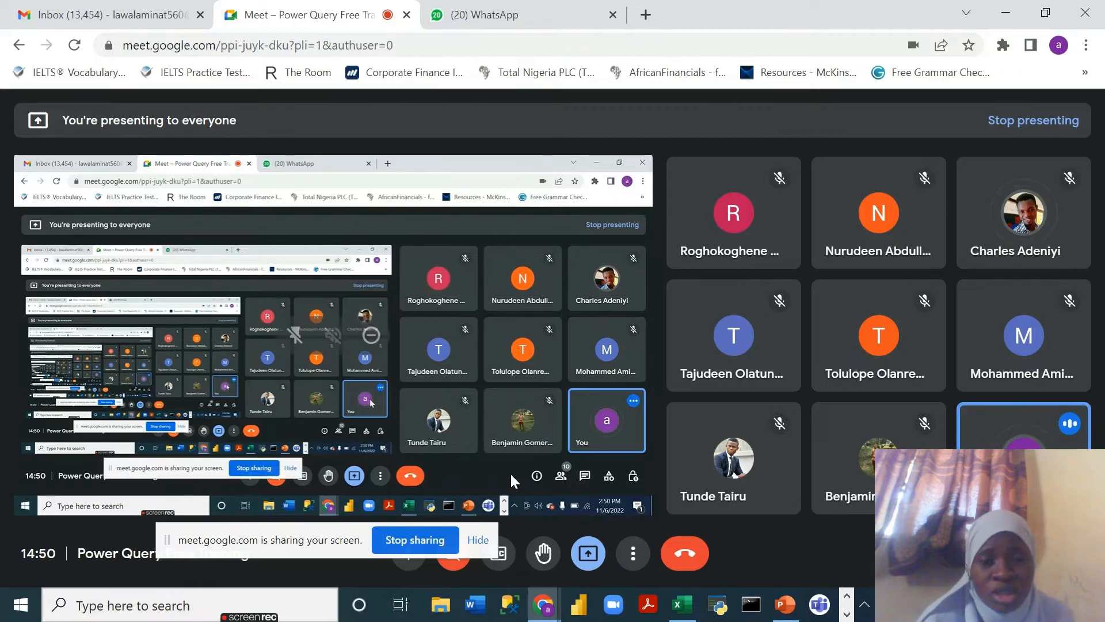
{"action": "left_click", "coordinate": [672, 615]}
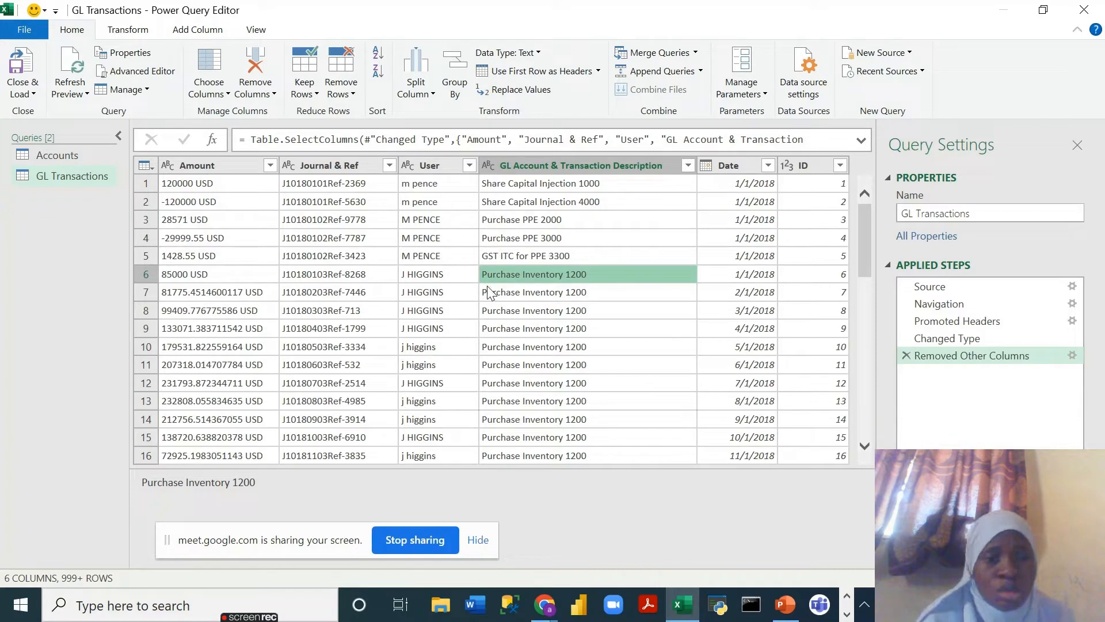
Step: Reorder the columns so that ID comes first, followed by Date and GL Account & Transaction Description
{"action": "left_click", "coordinate": [215, 169]}
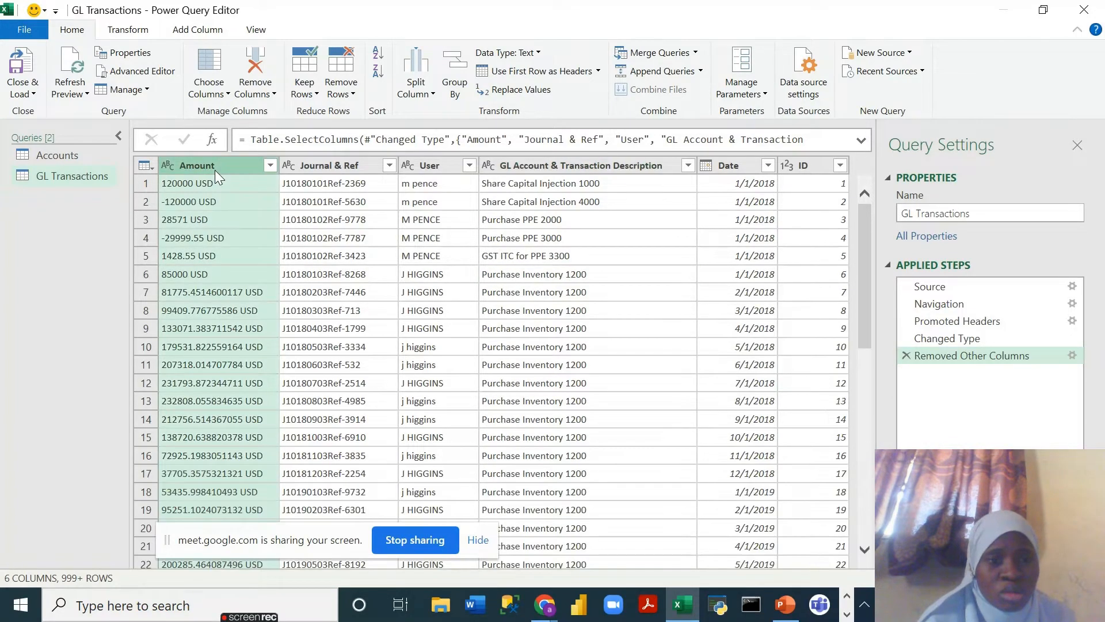
{"action": "left_click", "coordinate": [216, 171]}
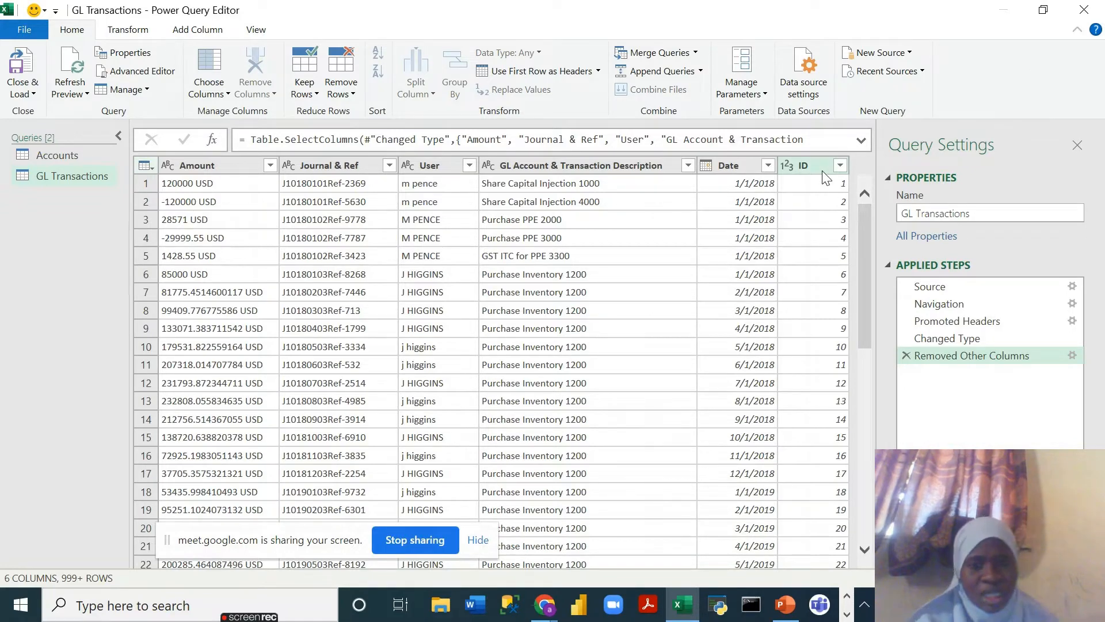
{"action": "mouse_move", "coordinate": [823, 171]}
{"action": "left_mouse_down"}
{"action": "mouse_move", "coordinate": [534, 202]}
{"action": "mouse_move", "coordinate": [801, 175]}
{"action": "mouse_move", "coordinate": [822, 183]}
{"action": "left_mouse_up"}
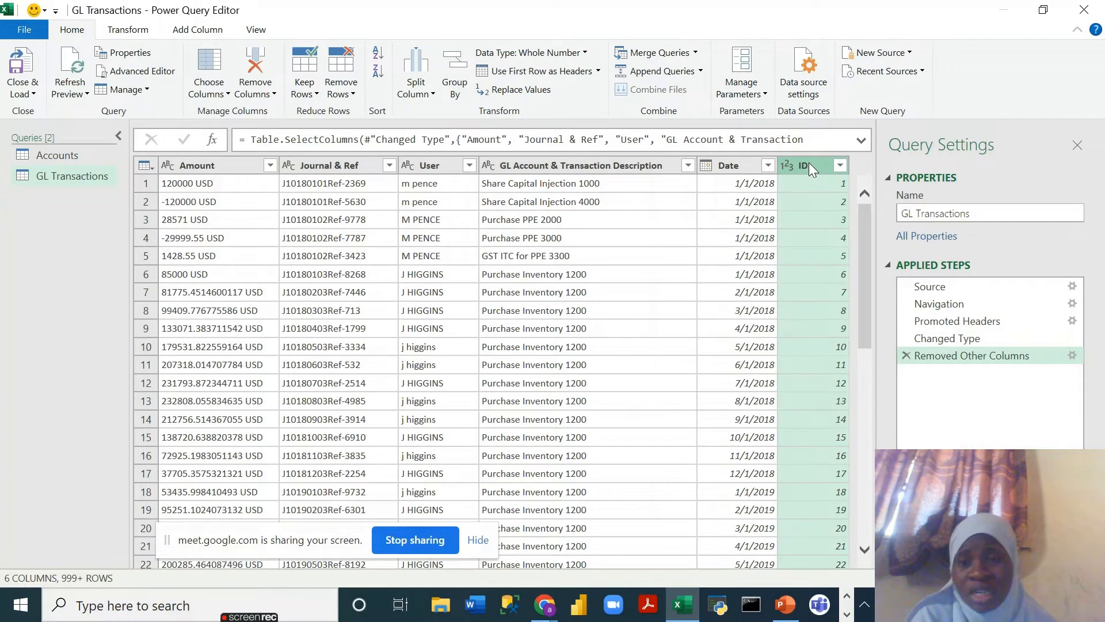
{"action": "left_click_drag", "start_coordinate": [809, 162], "coordinate": [188, 213]}
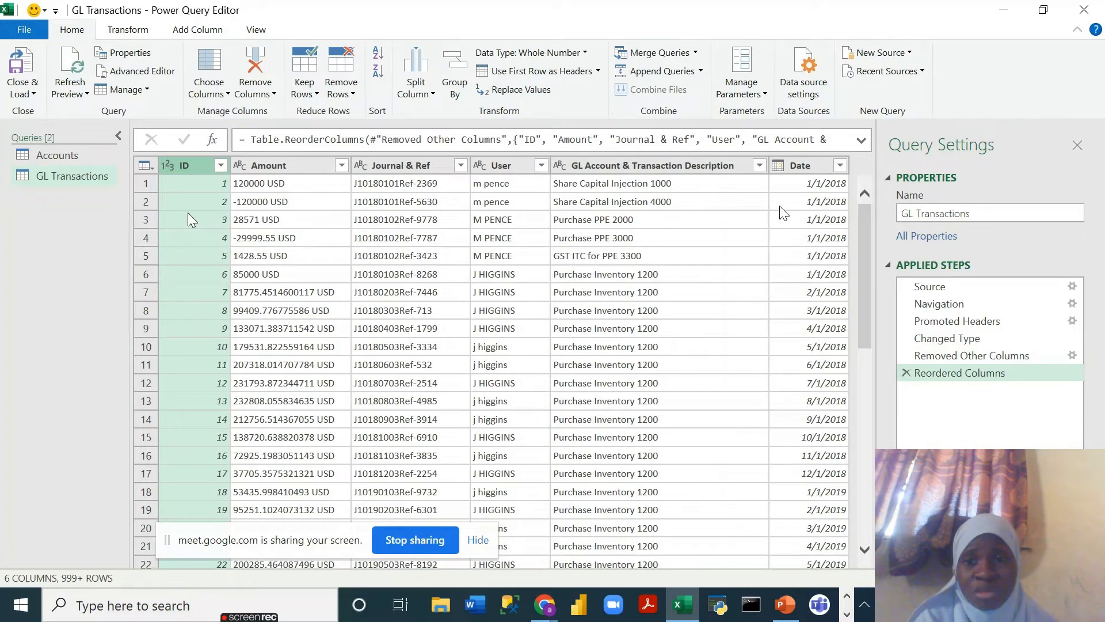
{"action": "left_click_drag", "start_coordinate": [810, 171], "coordinate": [277, 212]}
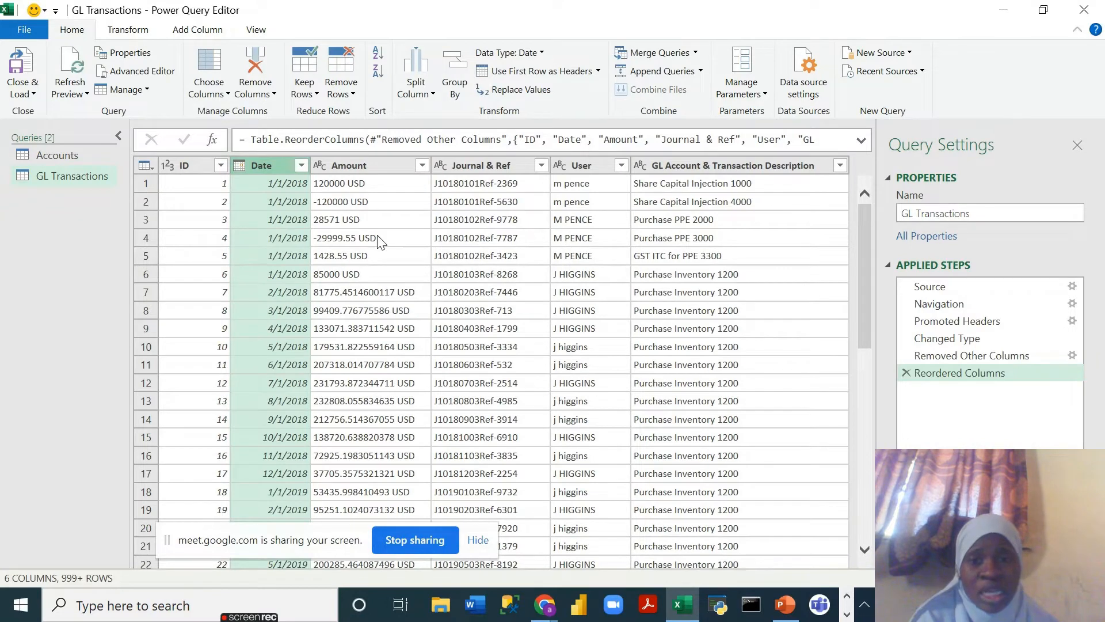
{"action": "left_click_drag", "start_coordinate": [723, 157], "coordinate": [381, 185]}
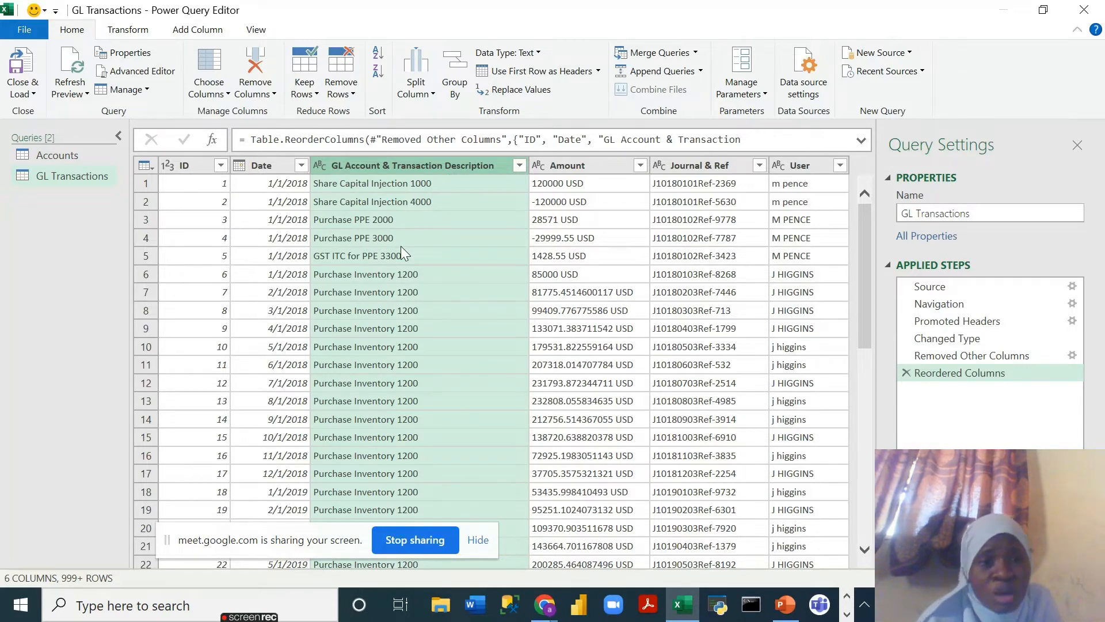
Step: Try to split the GL Account & Transaction Description column by digit to non-digit, and delete that split from the query
{"action": "left_click", "coordinate": [137, 34]}
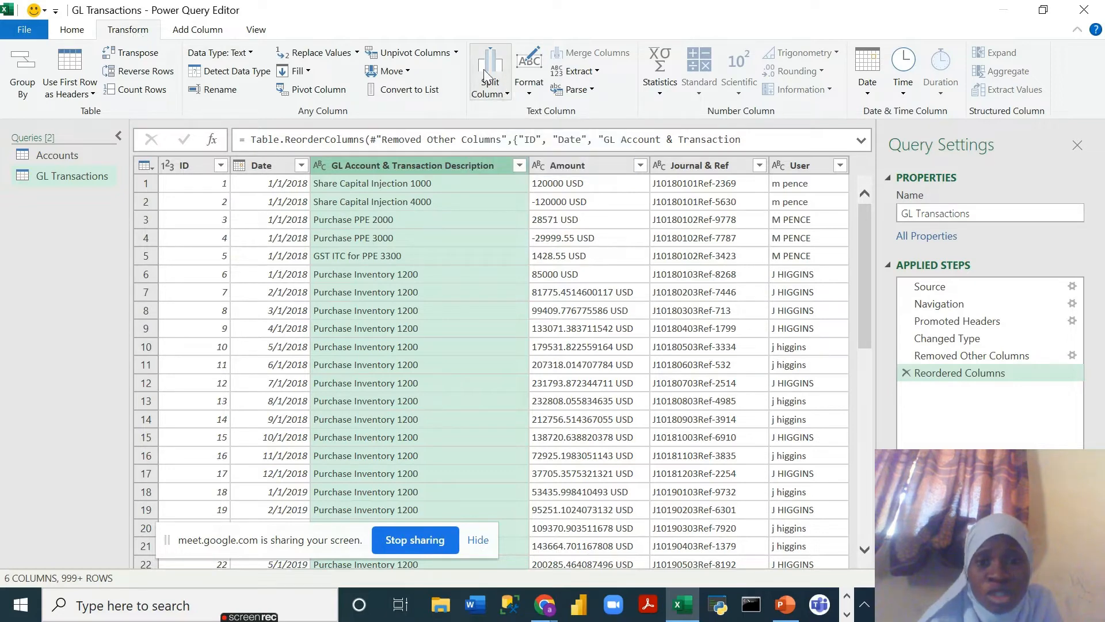
{"action": "left_click", "coordinate": [509, 97]}
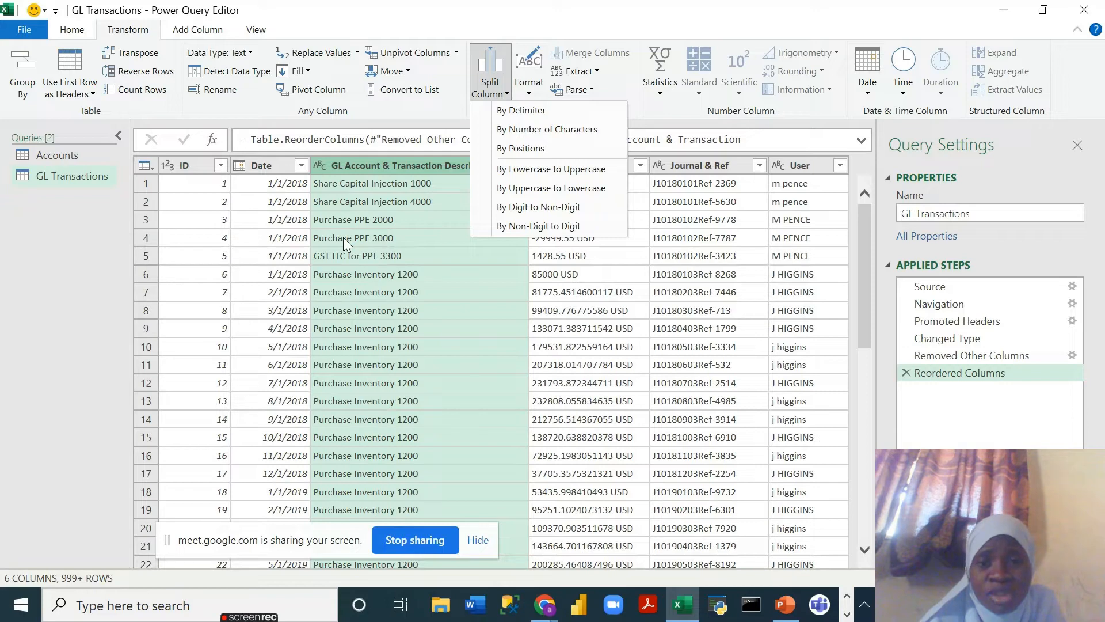
{"action": "left_click", "coordinate": [530, 209]}
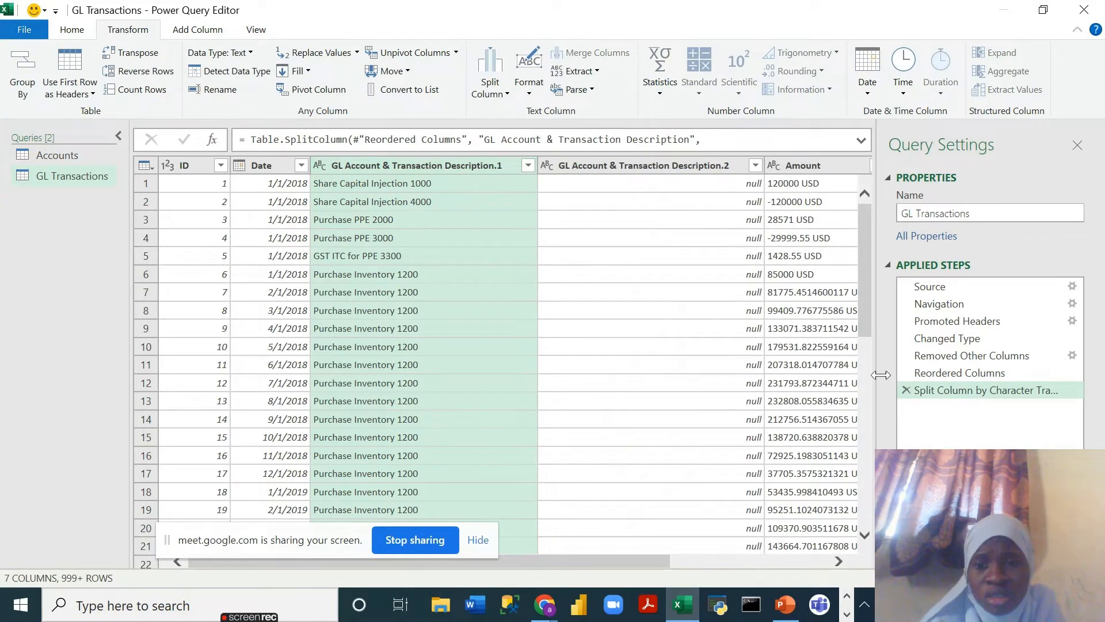
{"action": "left_click", "coordinate": [906, 390]}
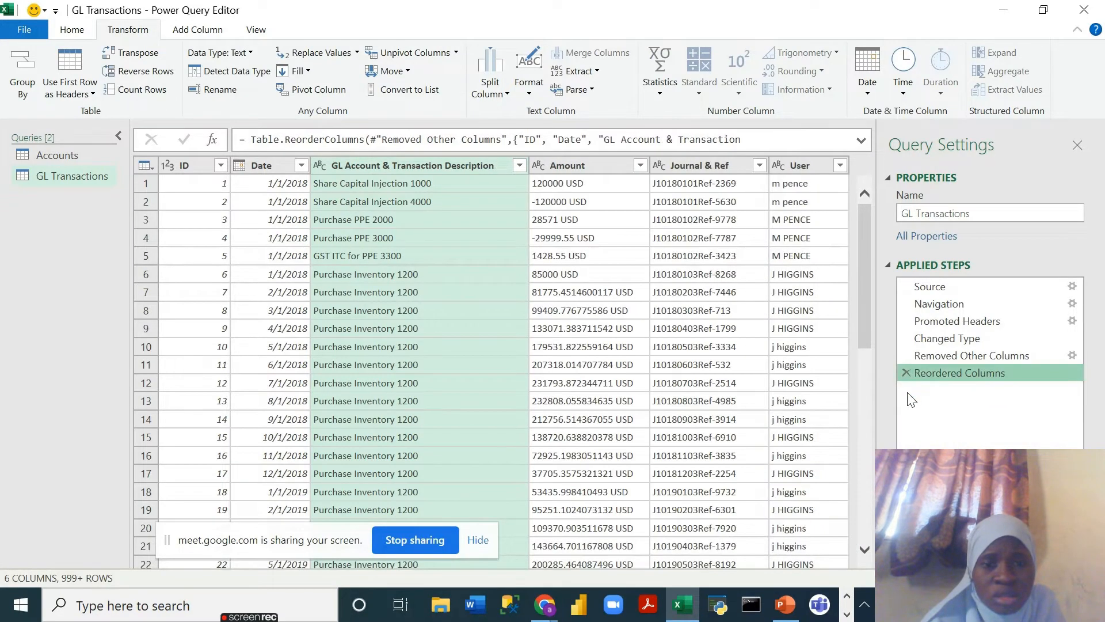
Step: Try a non-digit to digit split on the GL Account & Transaction Description column, and remove the split from the applied steps
{"action": "left_click", "coordinate": [508, 95]}
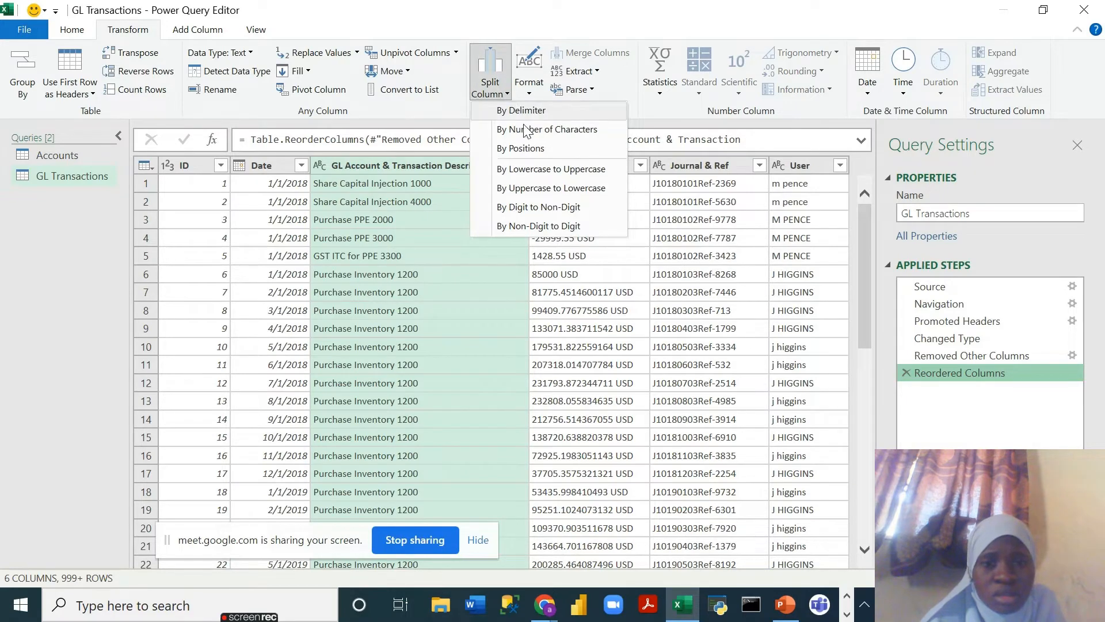
{"action": "left_click", "coordinate": [555, 226]}
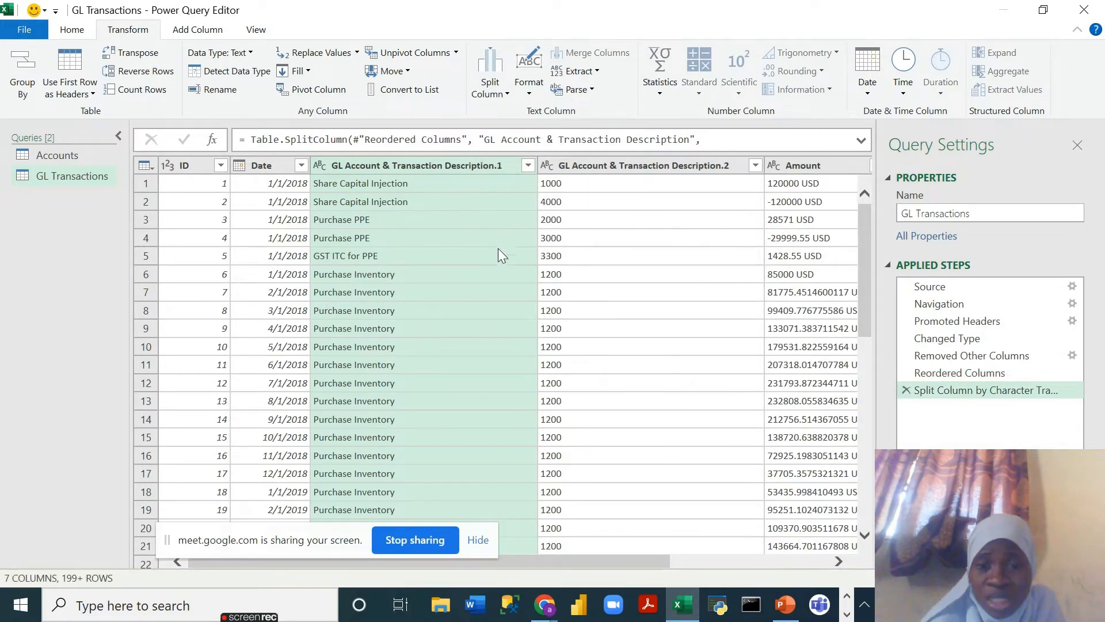
{"action": "left_click", "coordinate": [490, 81]}
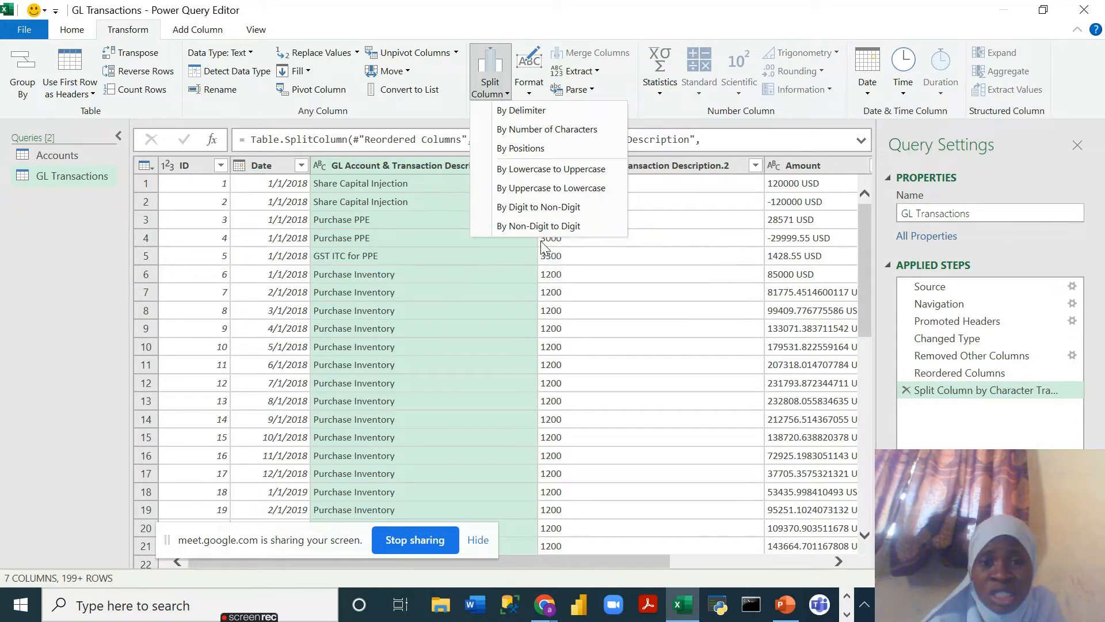
{"action": "left_click", "coordinate": [903, 393]}
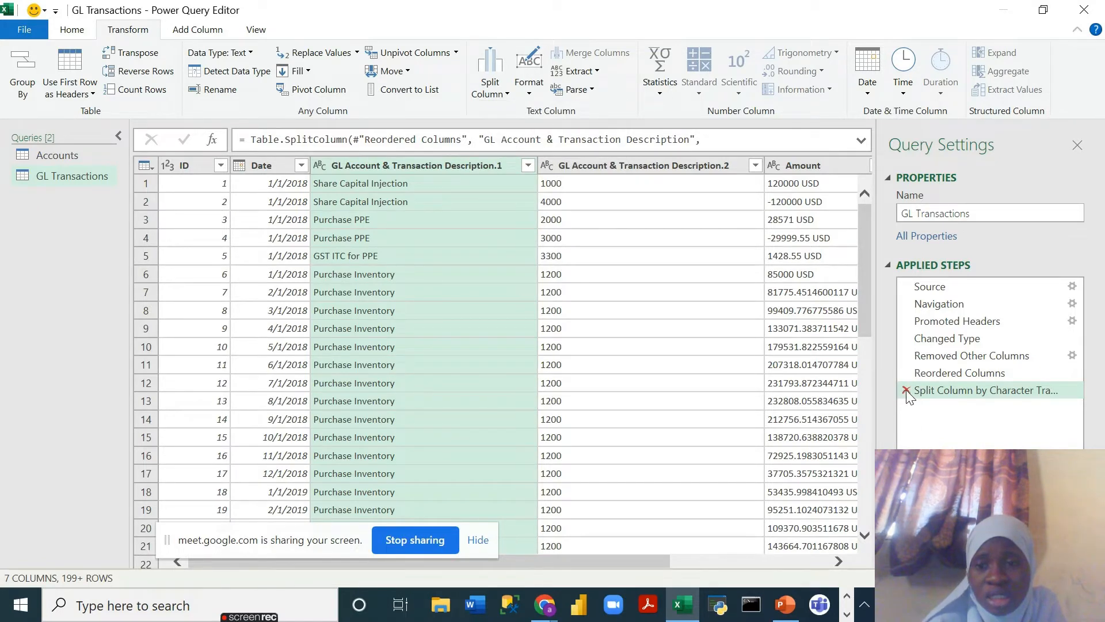
{"action": "left_click", "coordinate": [906, 390]}
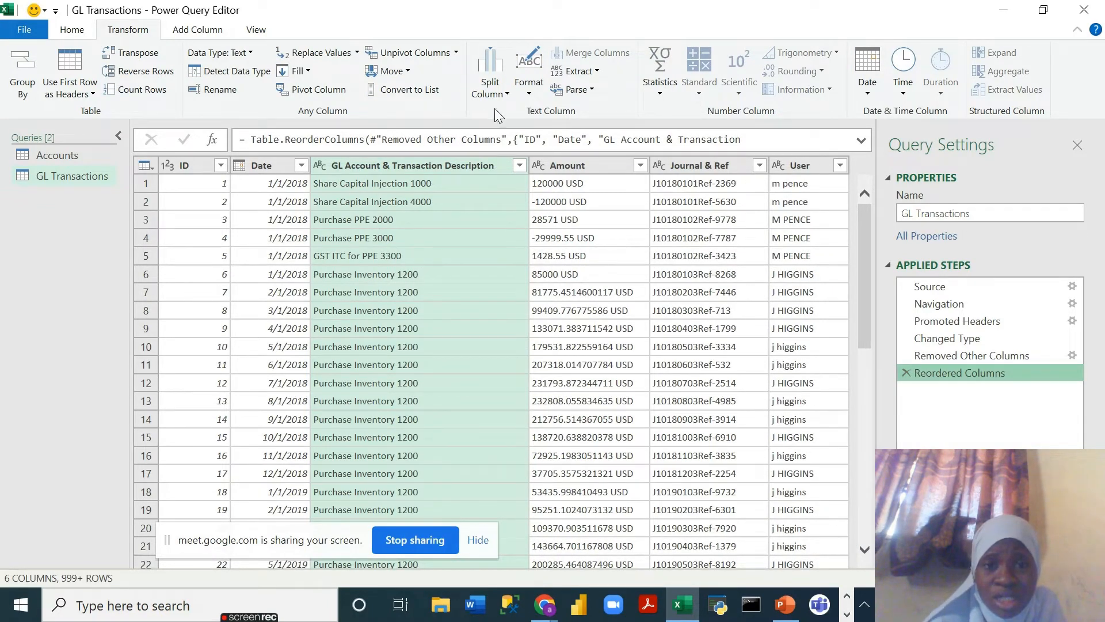
Step: Split GL Account & Transaction Description by non-digit to digit, and rename the resulting text column Transaction Description
{"action": "left_click", "coordinate": [509, 95]}
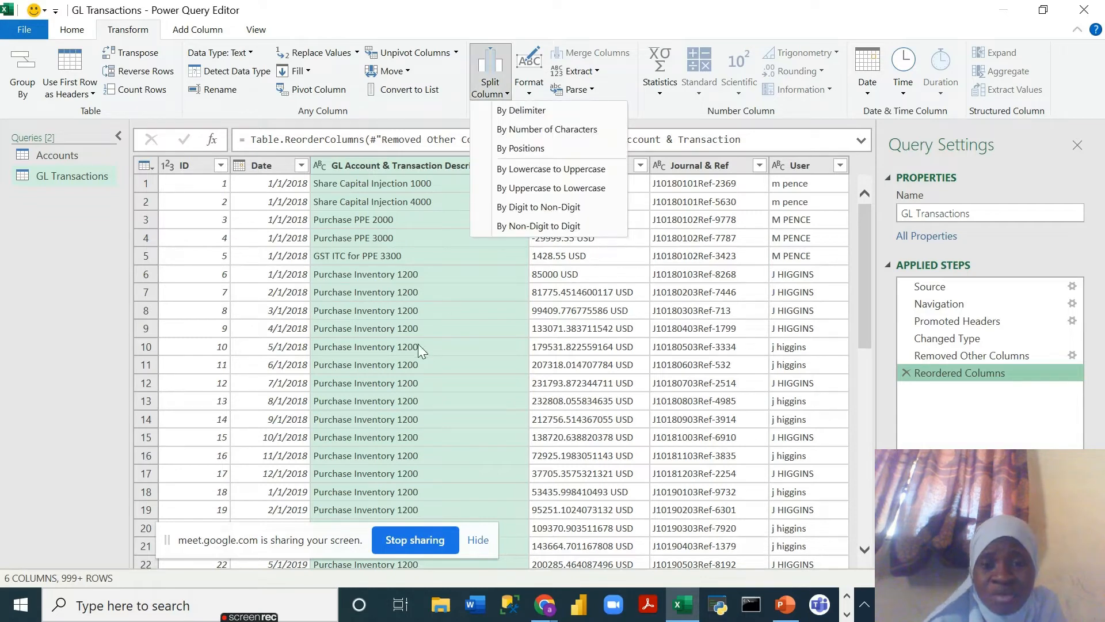
{"action": "left_click", "coordinate": [533, 227]}
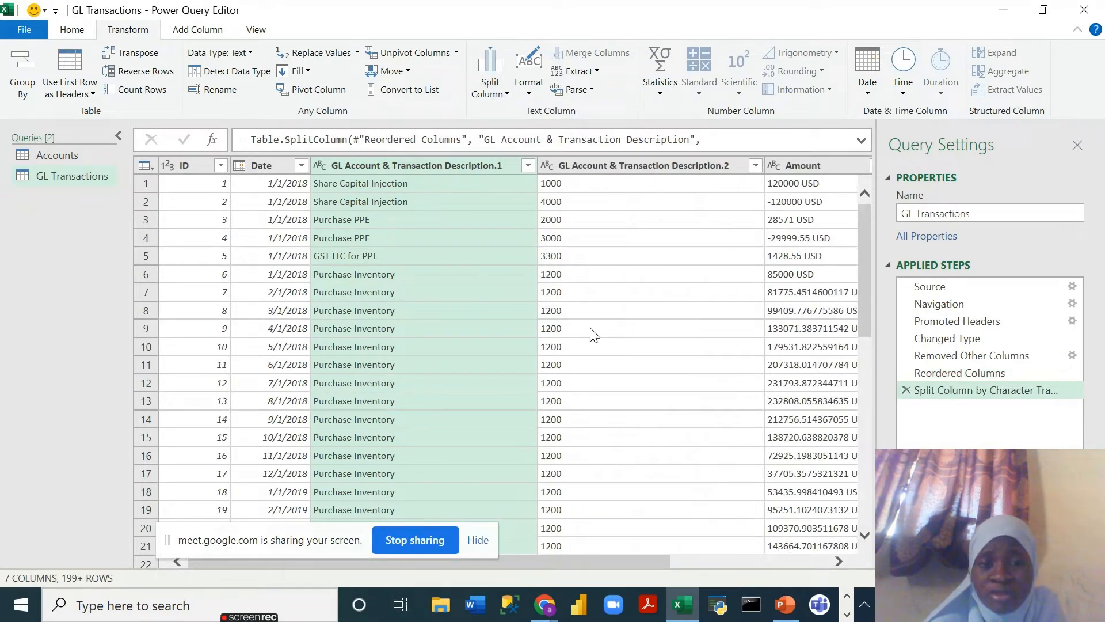
{"action": "double_click", "coordinate": [440, 167]}
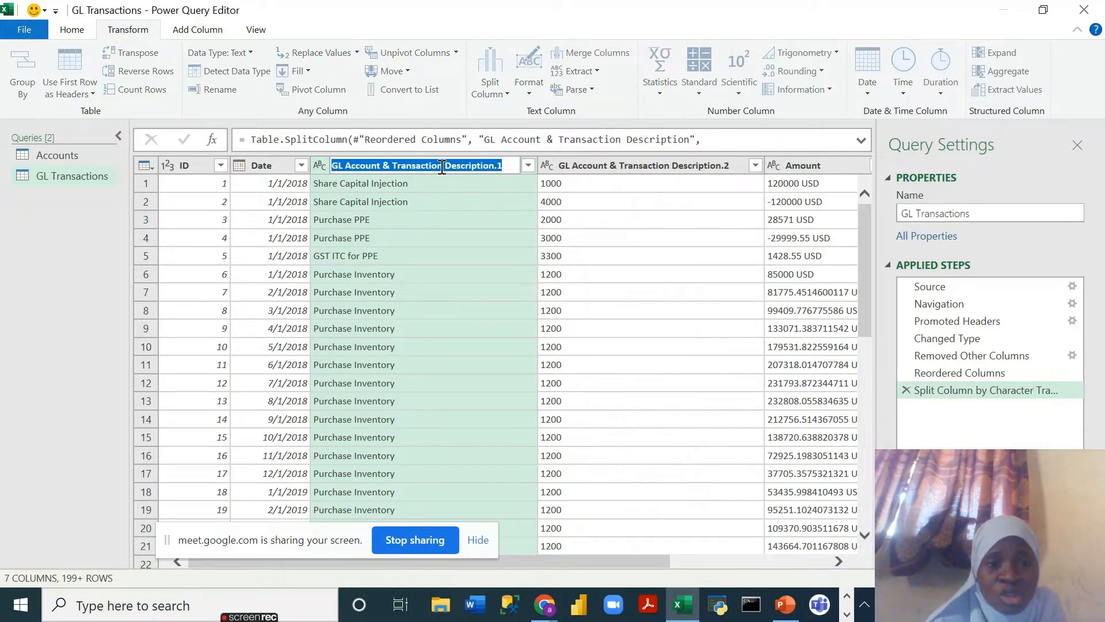
{"action": "left_click", "coordinate": [392, 167]}
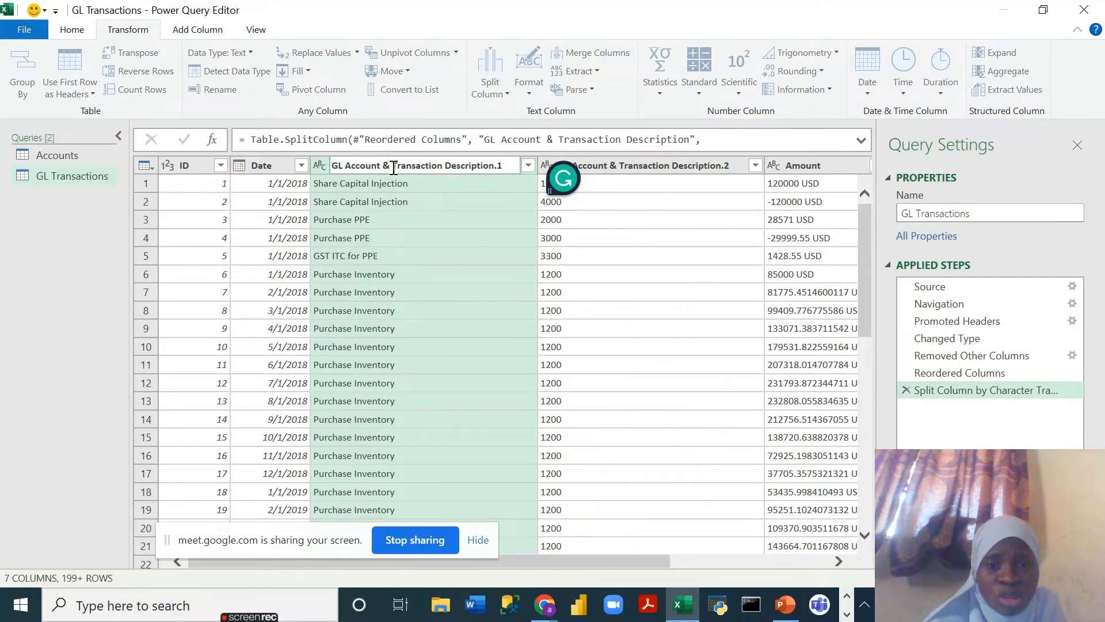
{"action": "key", "text": "BackSpace"}
{"action": "key", "text": "BackSpace"}
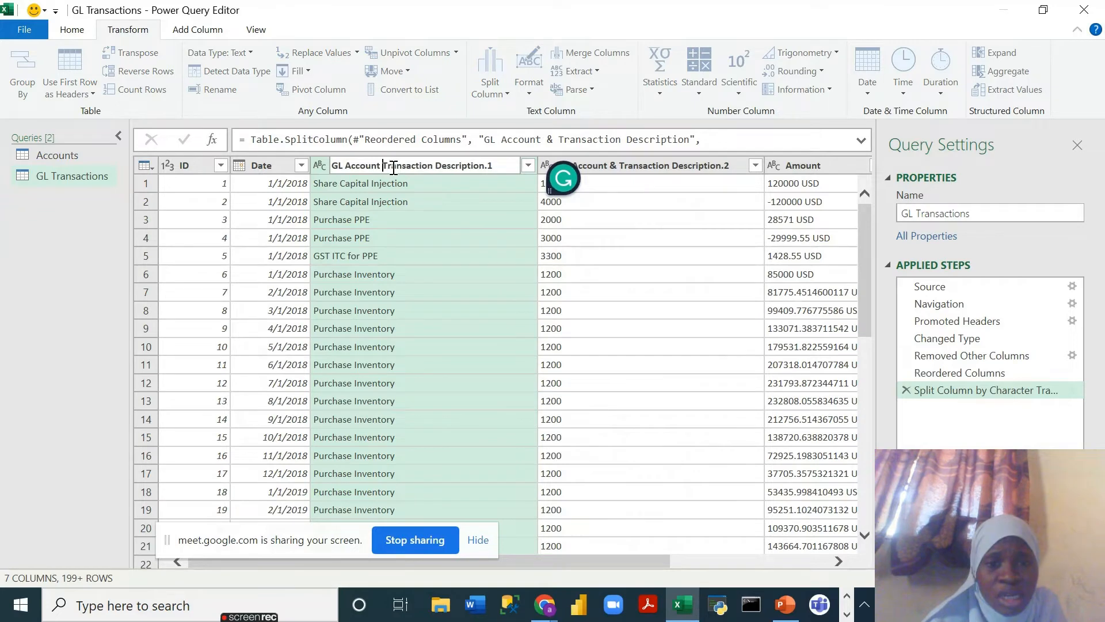
{"action": "key", "text": "BackSpace"}
{"action": "key", "text": "BackSpace"}
{"action": "key", "text": "BackSpace"}
{"action": "key", "text": "BackSpace"}
{"action": "key", "text": "BackSpace"}
{"action": "key", "text": "BackSpace"}
{"action": "key", "text": "BackSpace"}
{"action": "key", "text": "BackSpace"}
{"action": "key", "text": "BackSpace"}
{"action": "key", "text": "BackSpace"}
{"action": "key", "text": "BackSpace"}
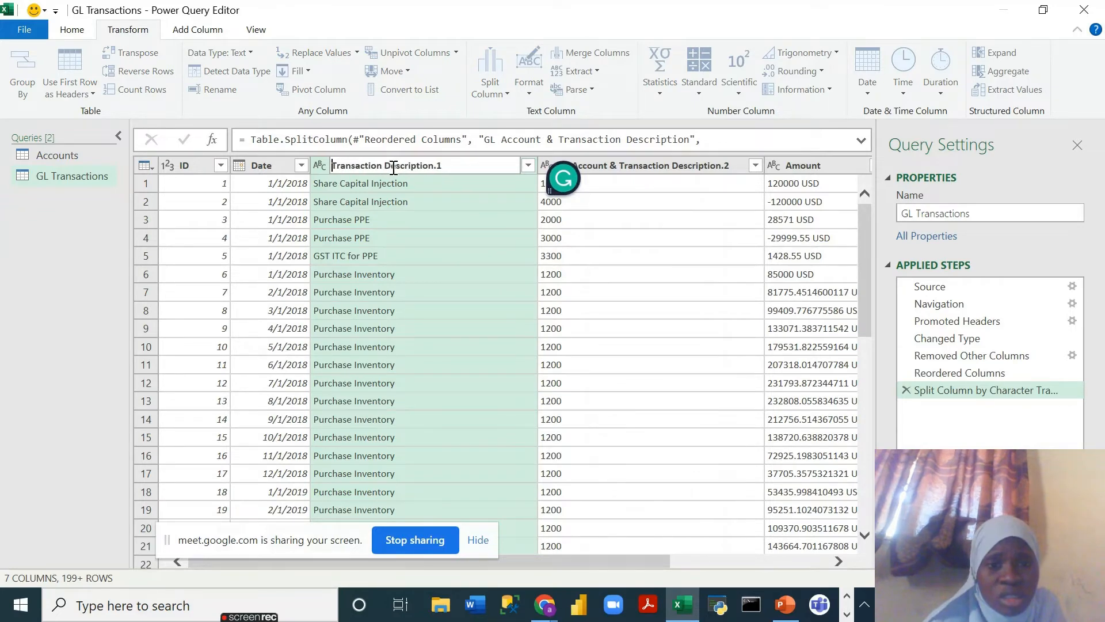
{"action": "left_click", "coordinate": [457, 167]}
{"action": "key", "text": "BackSpace"}
{"action": "key", "text": "BackSpace"}
{"action": "key", "text": "Return"}
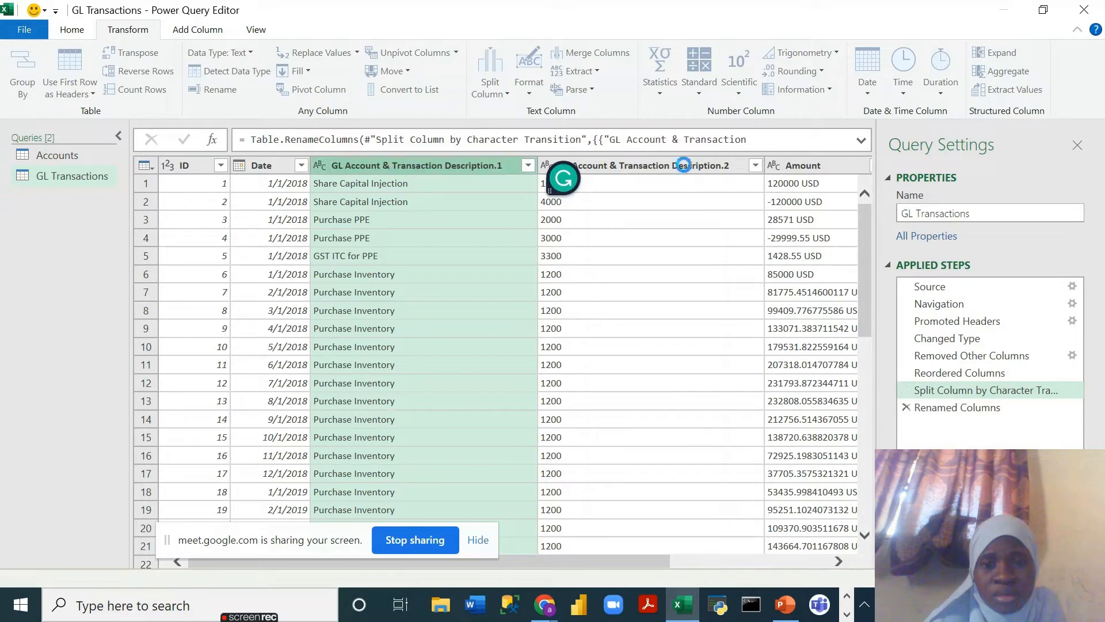
Step: Rename the column of split-off account numbers GL Account
{"action": "double_click", "coordinate": [593, 166]}
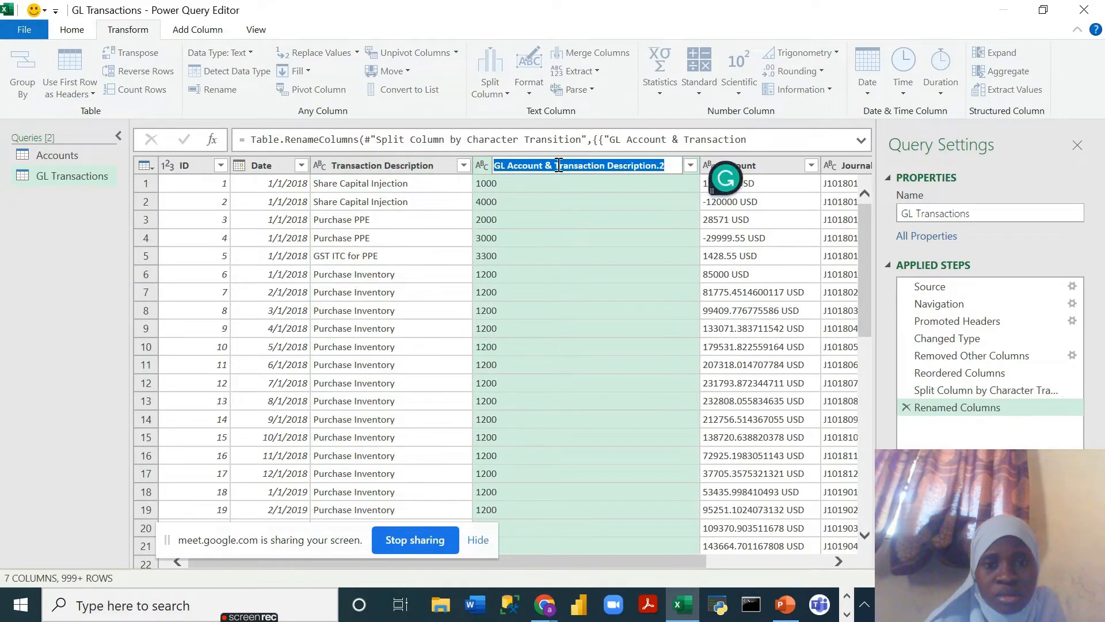
{"action": "left_click", "coordinate": [666, 166]}
{"action": "key", "text": "BackSpace"}
{"action": "key", "text": "BackSpace"}
{"action": "key", "text": "BackSpace"}
{"action": "key", "text": "BackSpace"}
{"action": "key", "text": "BackSpace"}
{"action": "key", "text": "BackSpace"}
{"action": "key", "text": "BackSpace"}
{"action": "key", "text": "BackSpace"}
{"action": "key", "text": "BackSpace"}
{"action": "key", "text": "BackSpace"}
{"action": "key", "text": "BackSpace"}
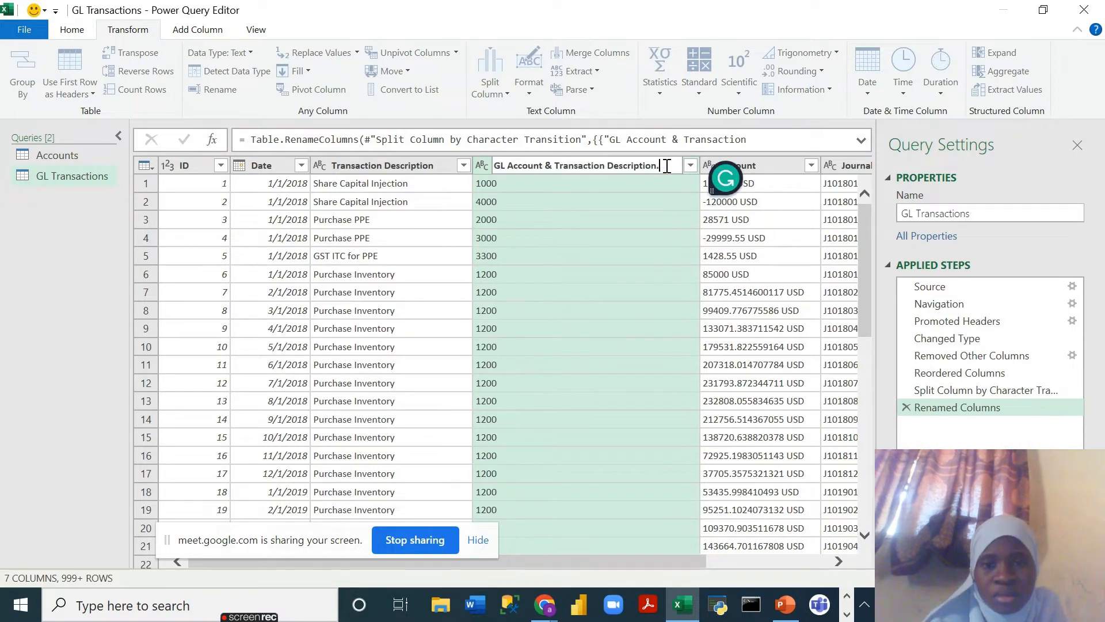
{"action": "key", "text": "BackSpace"}
{"action": "key", "text": "BackSpace"}
{"action": "key", "text": "BackSpace"}
{"action": "key", "text": "BackSpace"}
{"action": "key", "text": "BackSpace"}
{"action": "key", "text": "BackSpace"}
{"action": "key", "text": "BackSpace"}
{"action": "key", "text": "BackSpace"}
{"action": "key", "text": "BackSpace"}
{"action": "key", "text": "BackSpace"}
{"action": "key", "text": "BackSpace"}
{"action": "key", "text": "BackSpace"}
{"action": "key", "text": "BackSpace"}
{"action": "key", "text": "BackSpace"}
{"action": "key", "text": "BackSpace"}
{"action": "key", "text": "BackSpace"}
{"action": "key", "text": "BackSpace"}
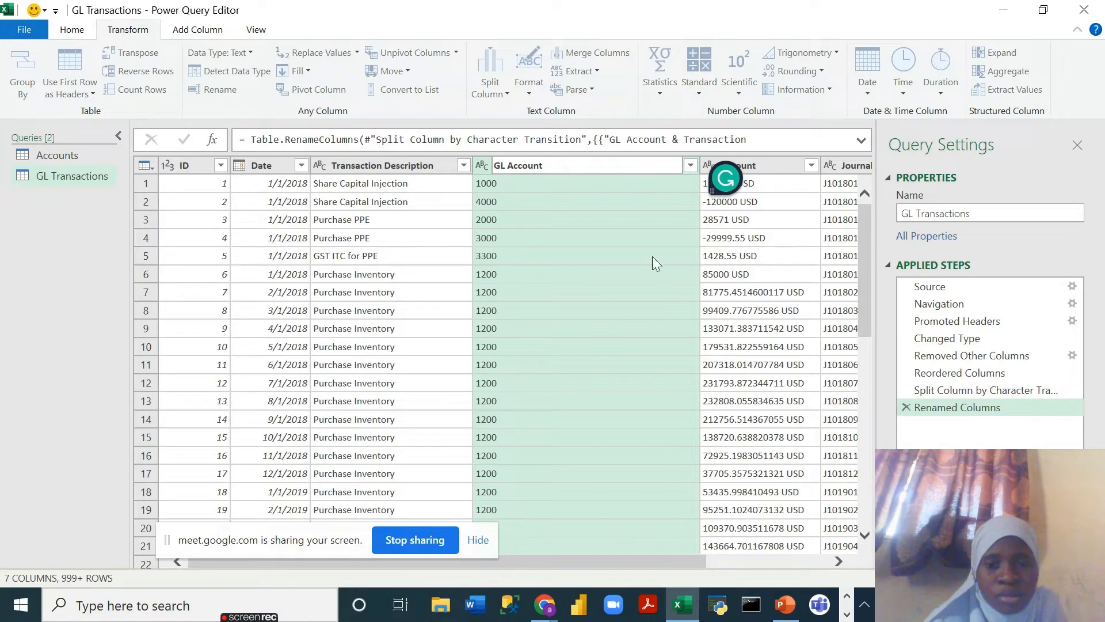
{"action": "key", "text": "Return"}
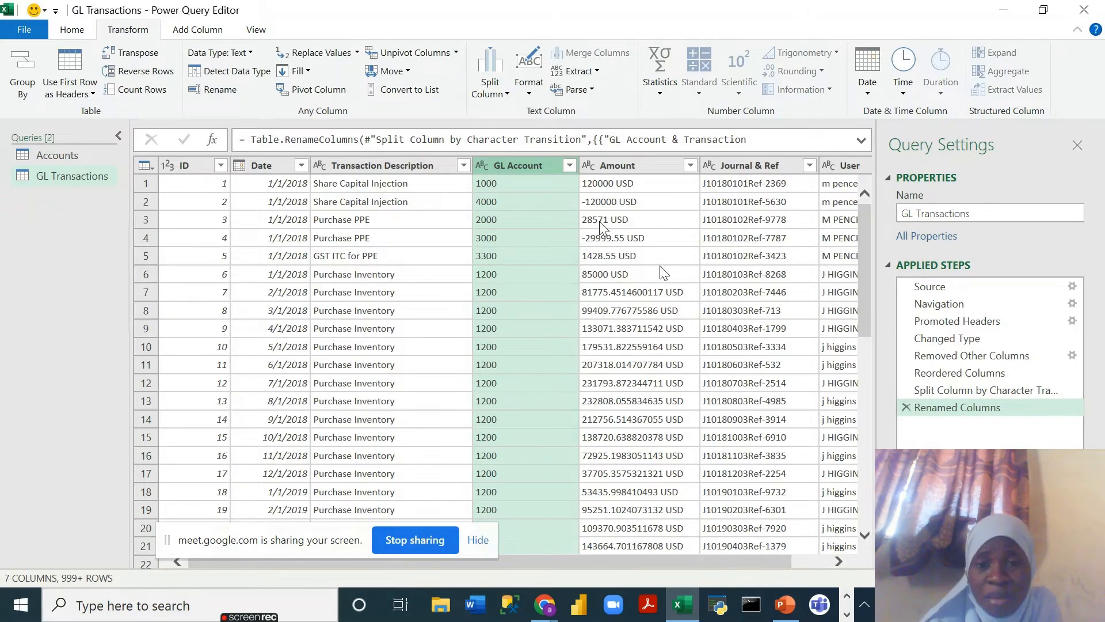
Step: Try to split the Amount column by digit to non-digit, and remove that split from the applied steps
{"action": "left_click", "coordinate": [668, 164]}
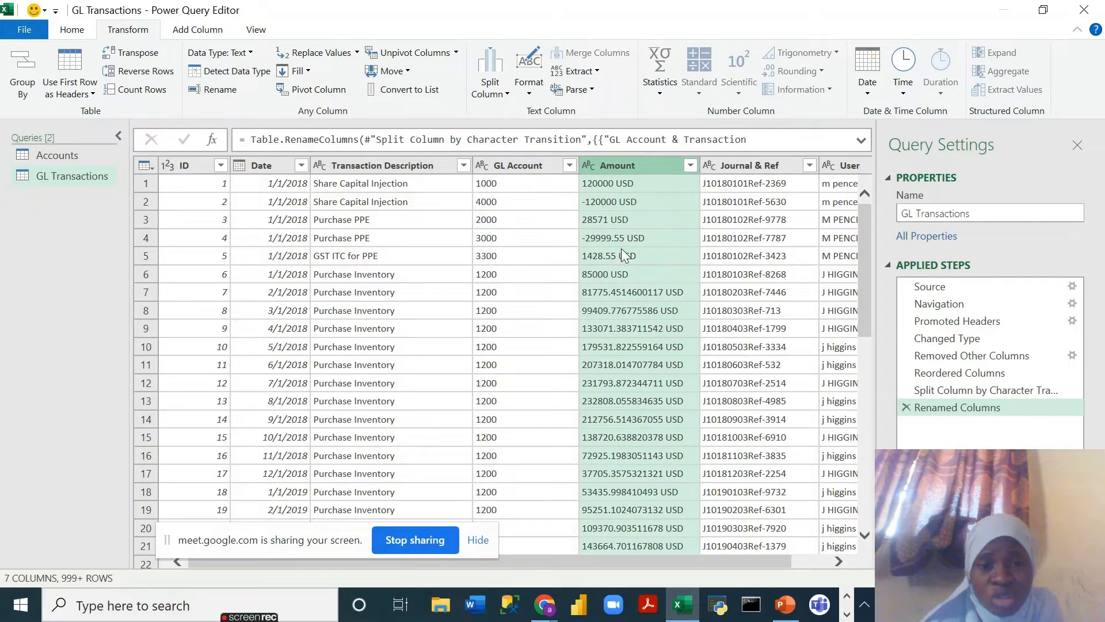
{"action": "left_click", "coordinate": [507, 95]}
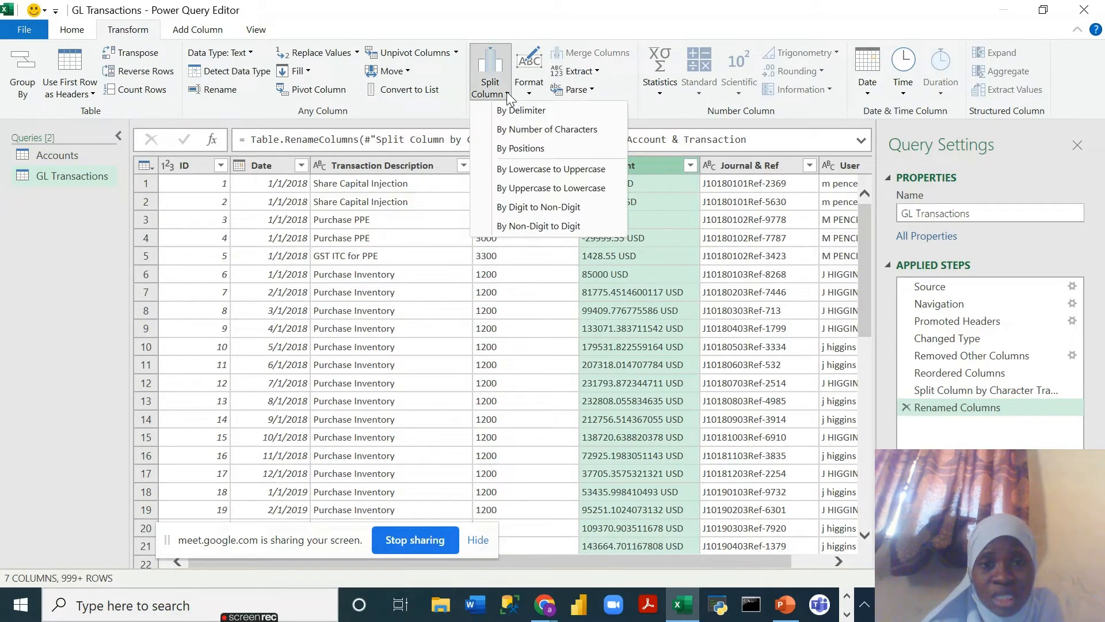
{"action": "left_click", "coordinate": [540, 208]}
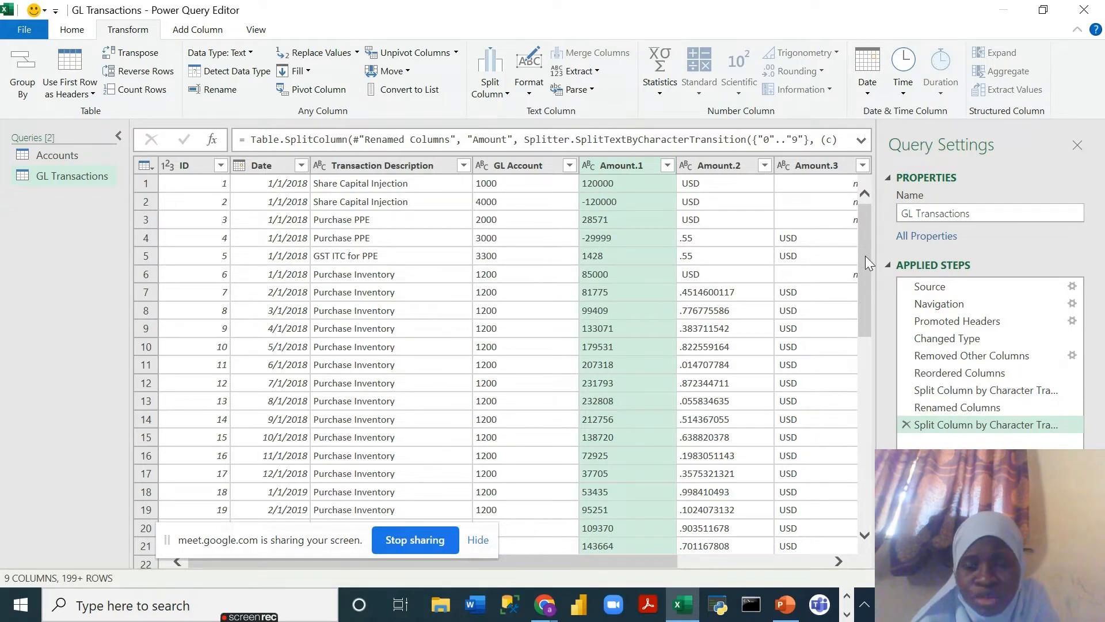
{"action": "left_click_drag", "start_coordinate": [870, 263], "coordinate": [851, 168]}
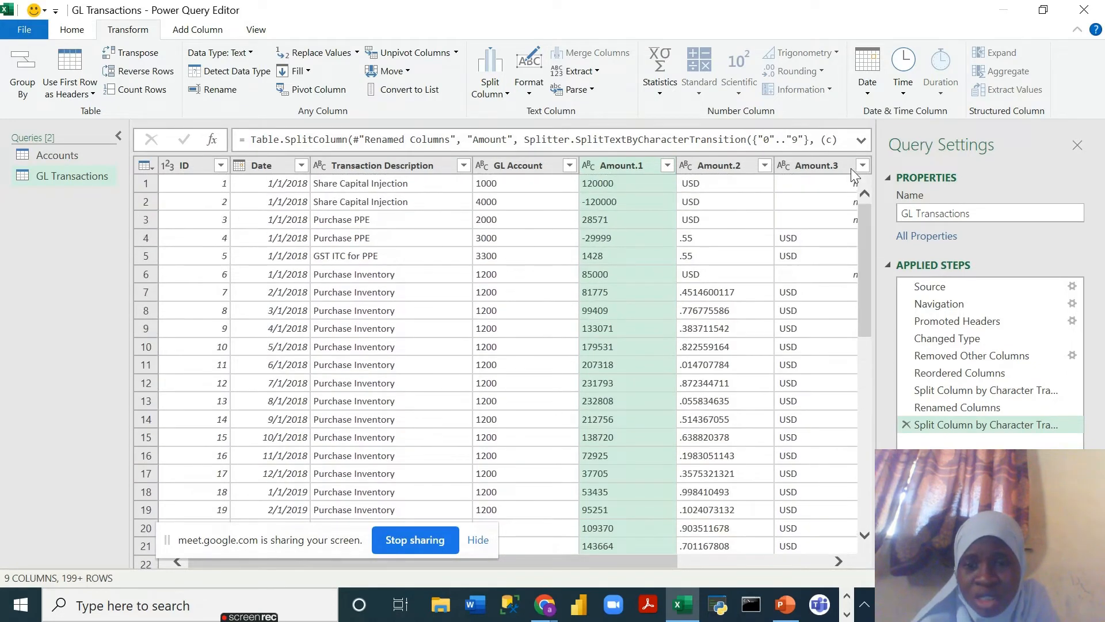
{"action": "left_click", "coordinate": [905, 424]}
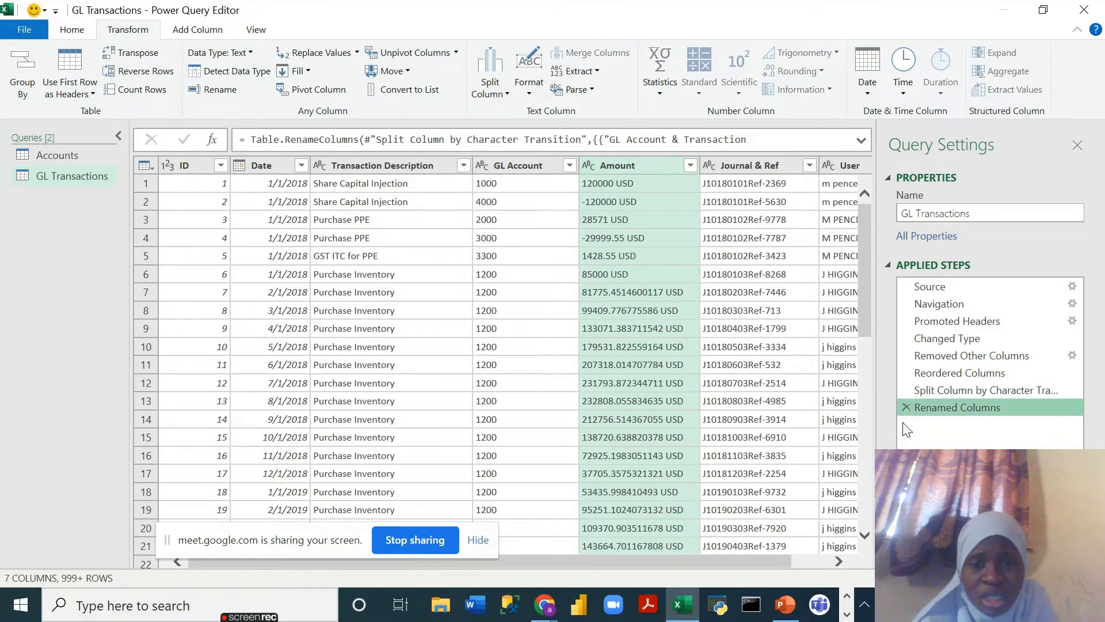
Step: Split the Amount column by the Space delimiter at each occurrence of the delimiter
{"action": "left_click", "coordinate": [509, 95]}
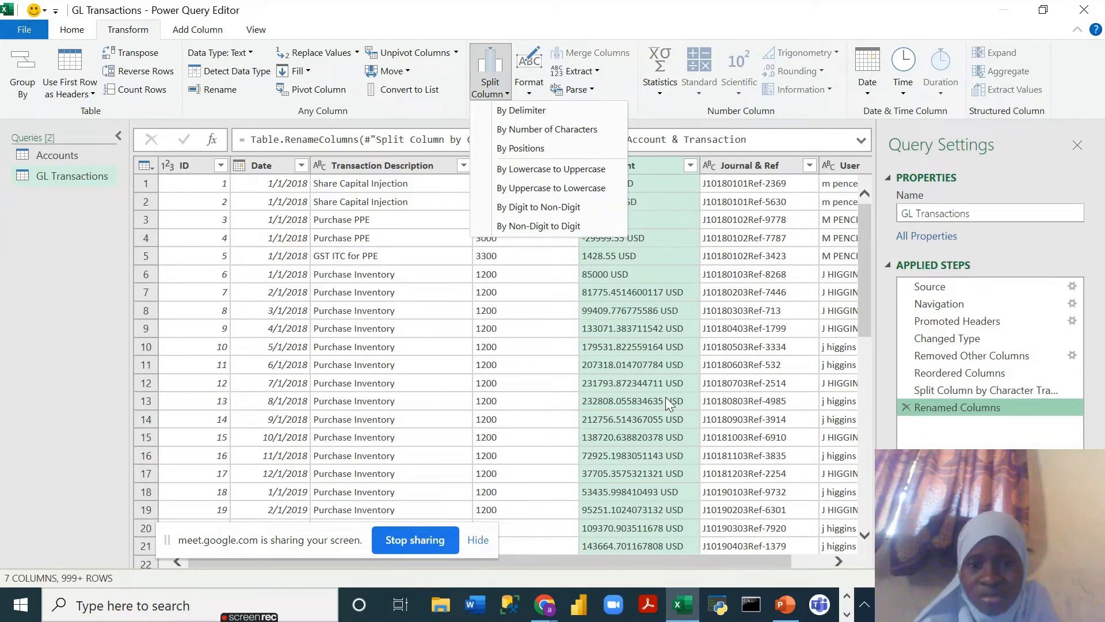
{"action": "left_click", "coordinate": [539, 114]}
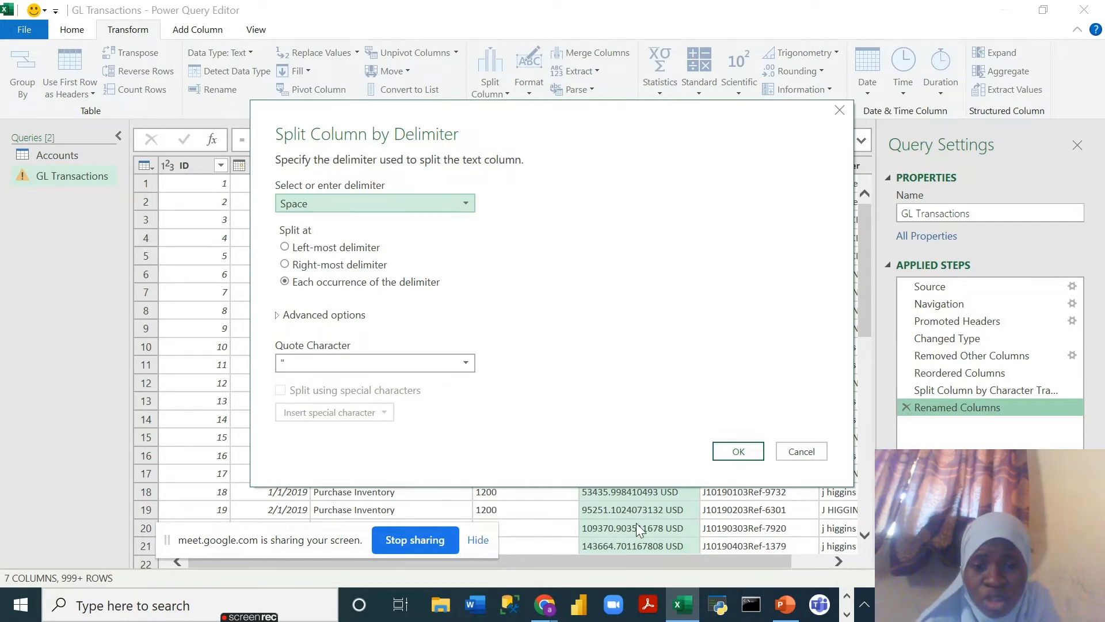
{"action": "left_click_drag", "start_coordinate": [638, 127], "coordinate": [308, 161]}
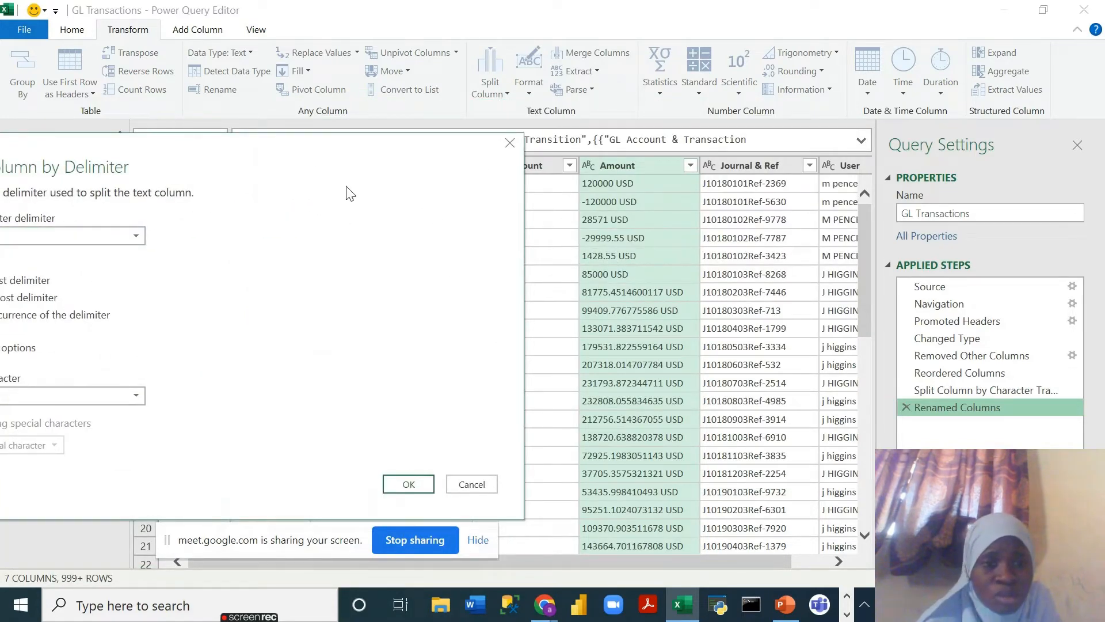
{"action": "left_click_drag", "start_coordinate": [444, 151], "coordinate": [641, 176]}
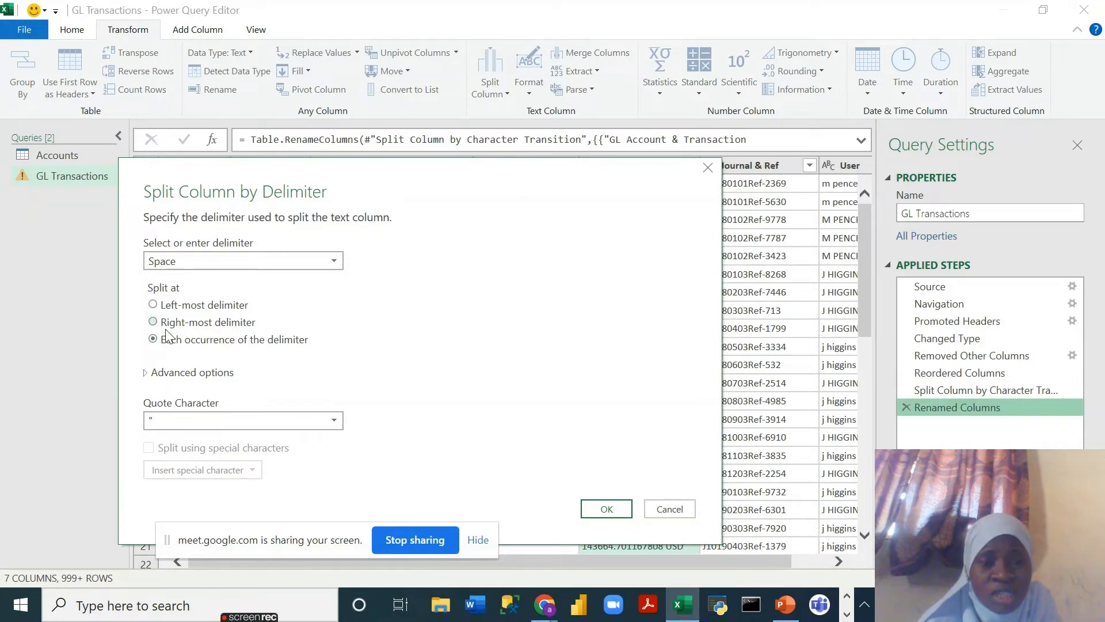
{"action": "left_click_drag", "start_coordinate": [460, 173], "coordinate": [425, 3]}
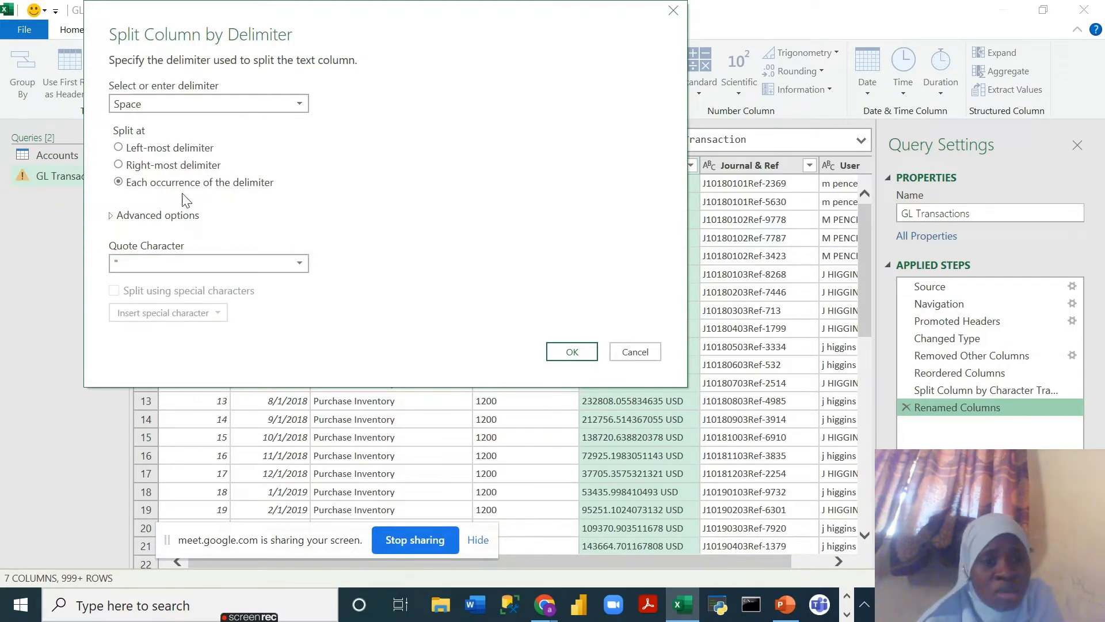
{"action": "left_click", "coordinate": [240, 188]}
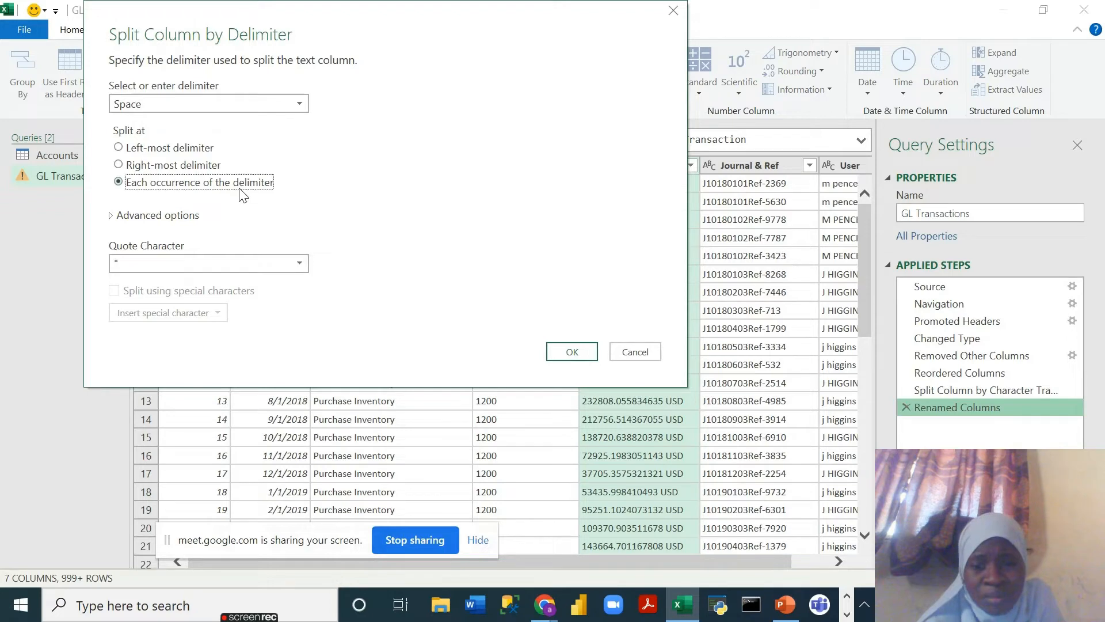
{"action": "left_click", "coordinate": [590, 356]}
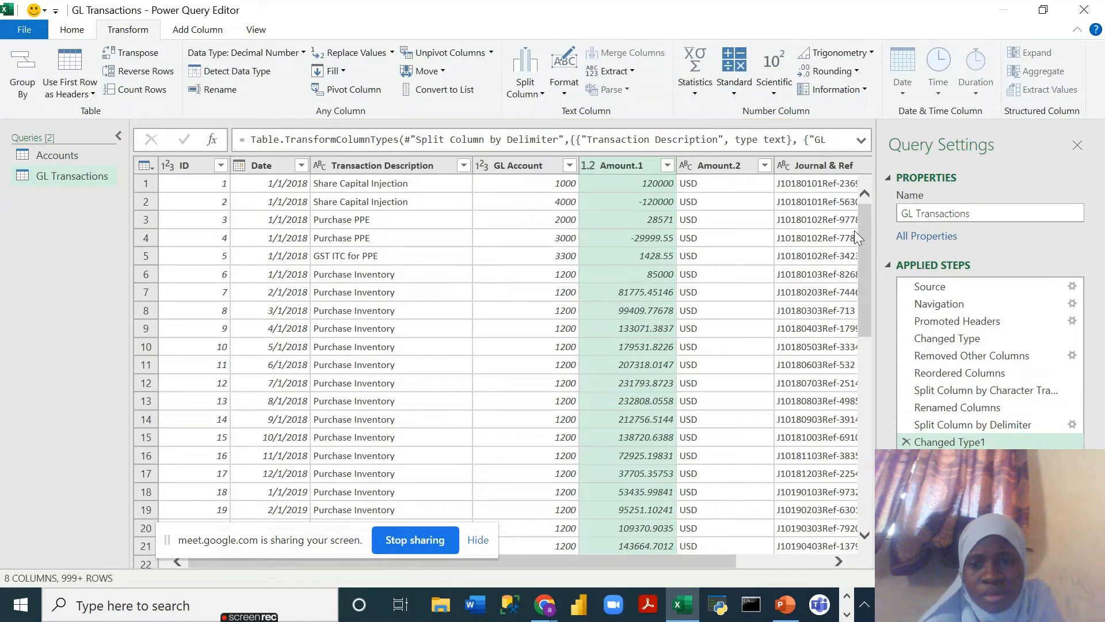
Step: Remove the Amount.2 column holding the USD currency code
{"action": "left_click_drag", "start_coordinate": [862, 240], "coordinate": [873, 553]}
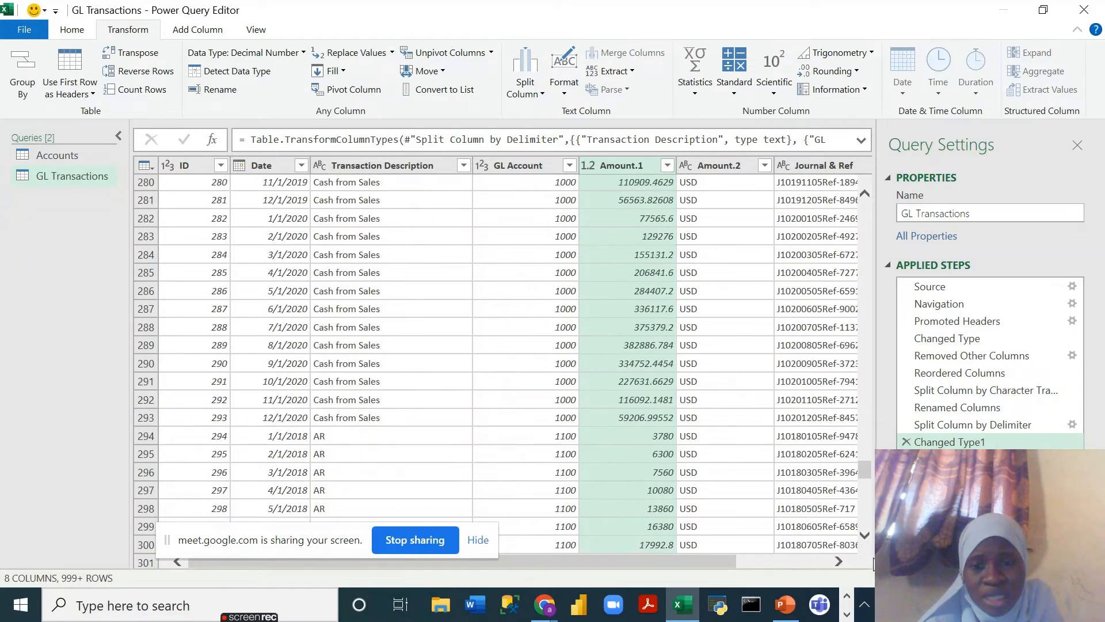
{"action": "left_click", "coordinate": [739, 173]}
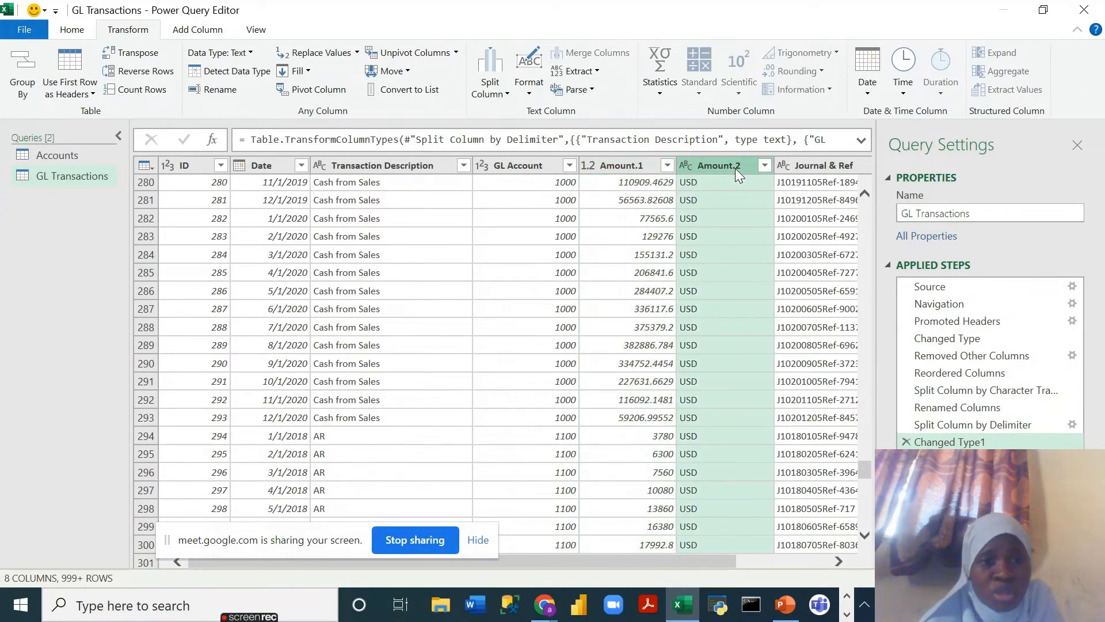
{"action": "left_click", "coordinate": [83, 34]}
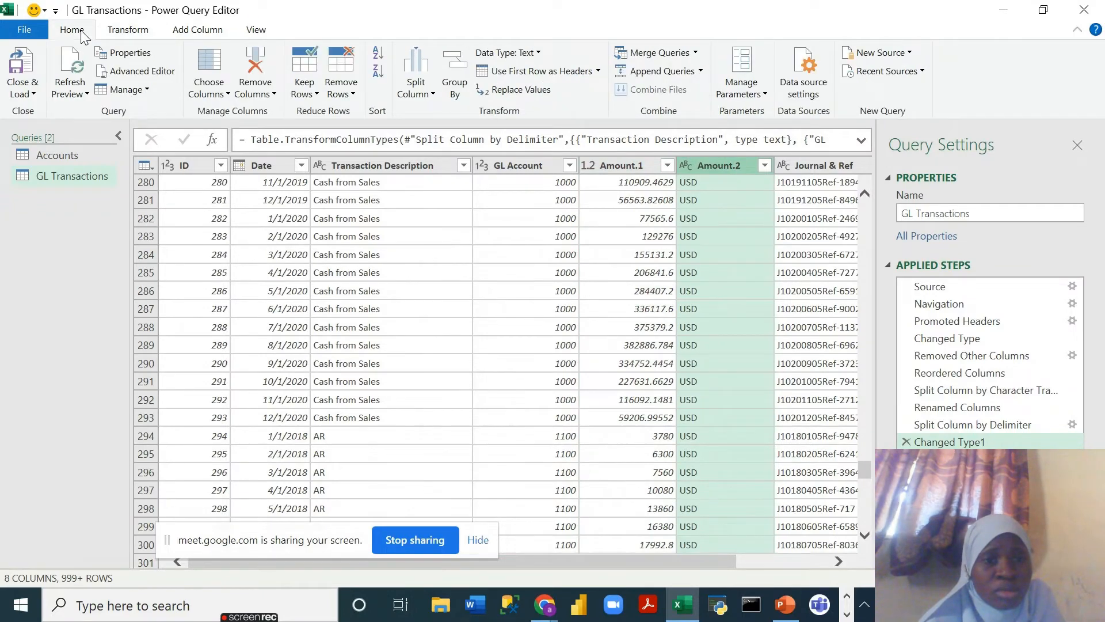
{"action": "left_click", "coordinate": [260, 62]}
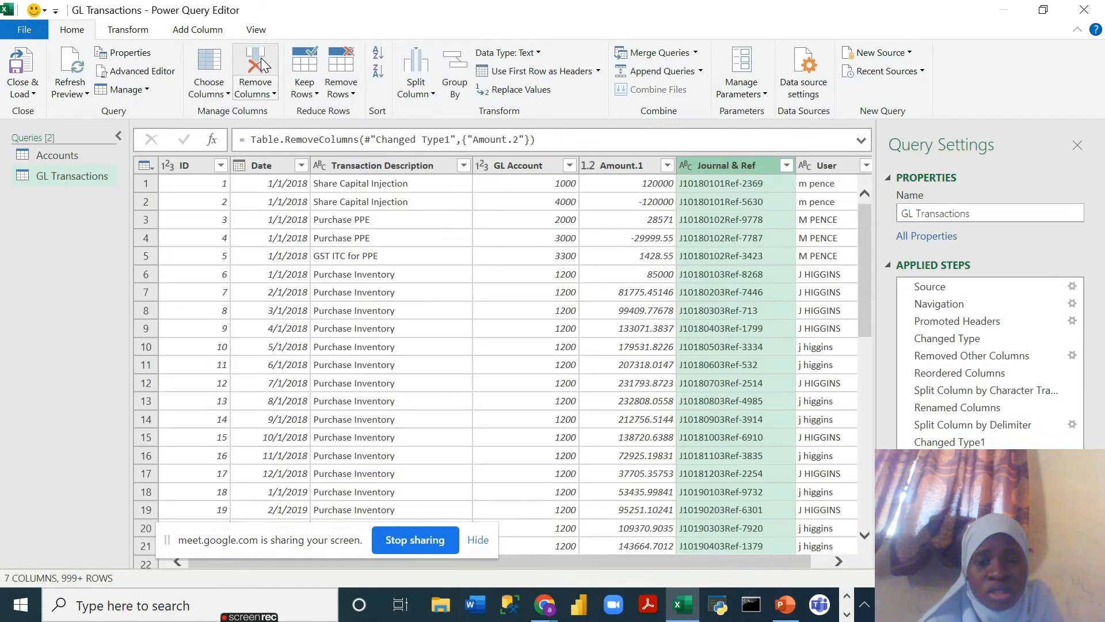
Step: Rename the Amount.1 column Amount
{"action": "left_click", "coordinate": [627, 167]}
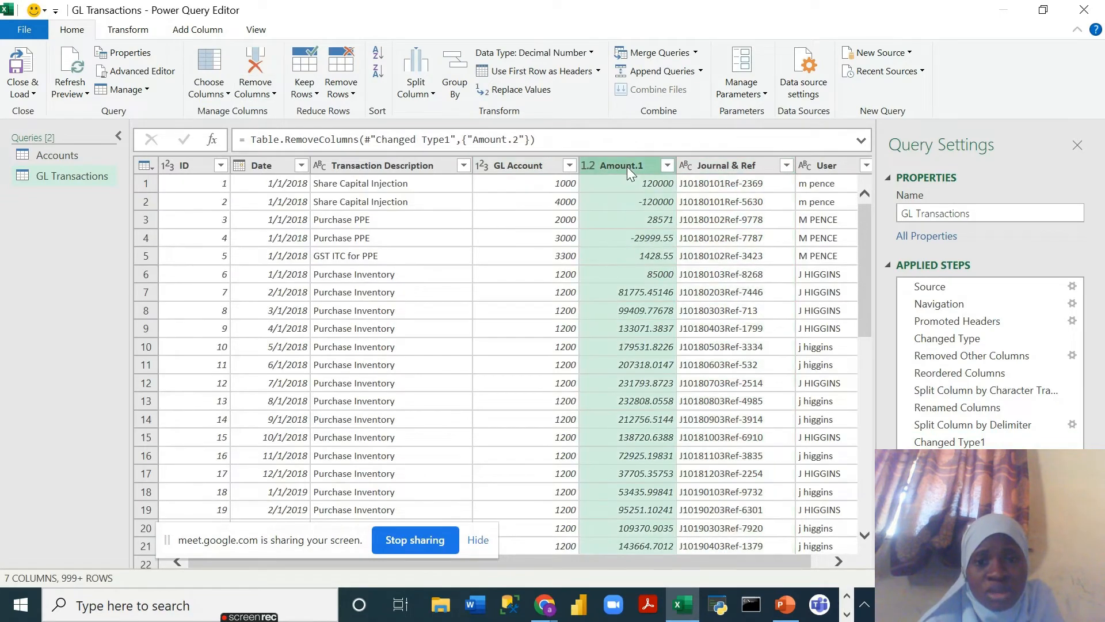
{"action": "double_click", "coordinate": [627, 167]}
{"action": "left_click", "coordinate": [644, 166]}
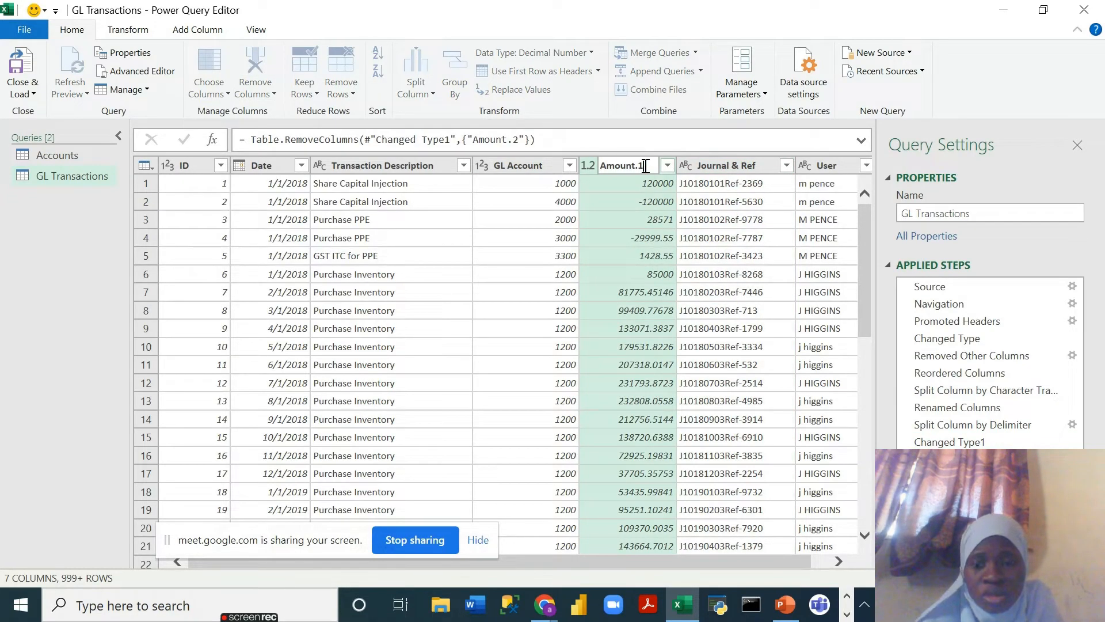
{"action": "key", "text": "BackSpace"}
{"action": "key", "text": "BackSpace"}
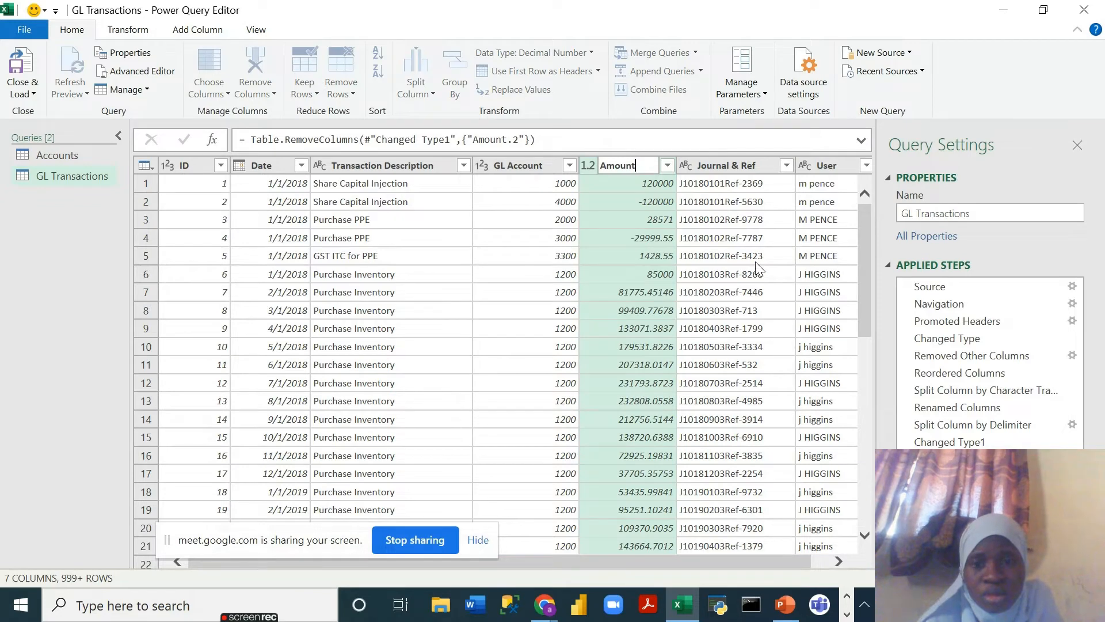
{"action": "key", "text": "Return"}
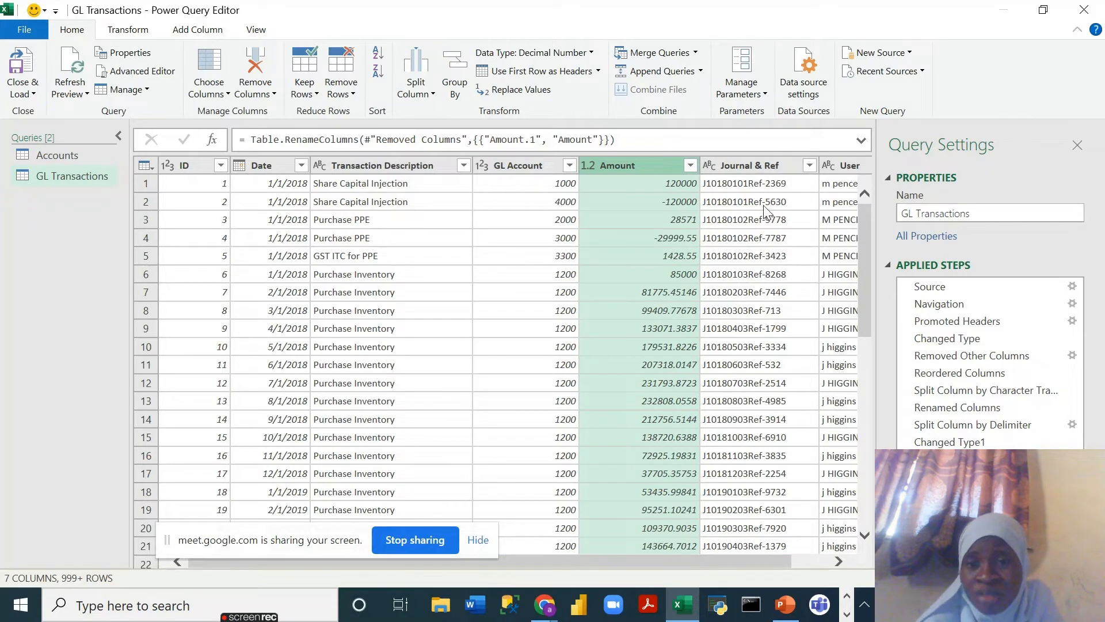
Step: Split the Journal & Ref column by the custom delimiter "-" at each occurrence of the delimiter
{"action": "left_click", "coordinate": [769, 168]}
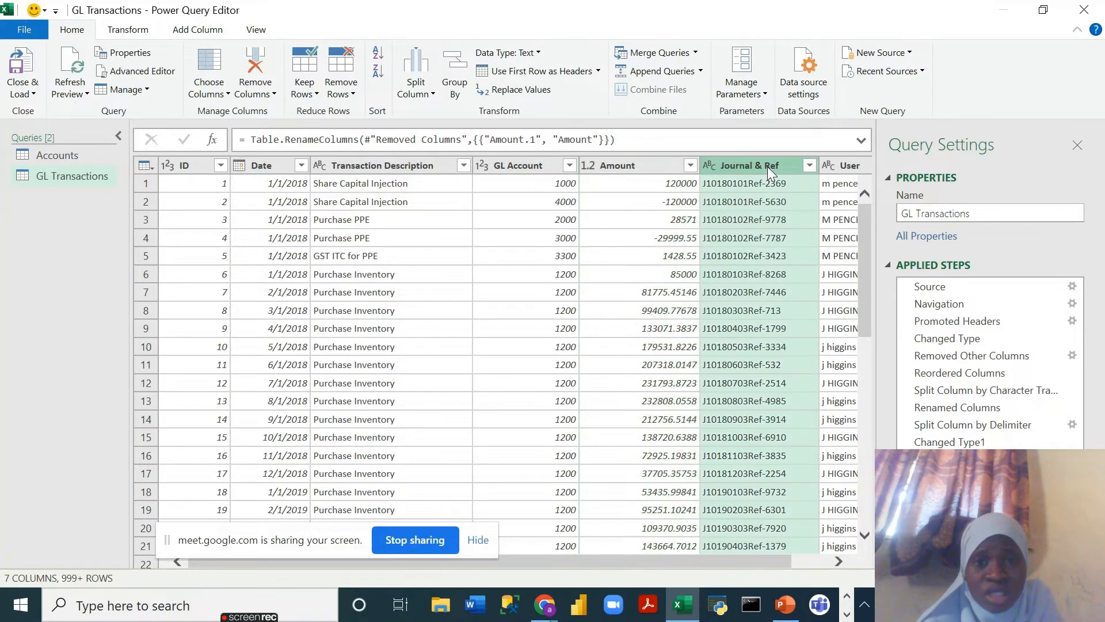
{"action": "left_click", "coordinate": [434, 94]}
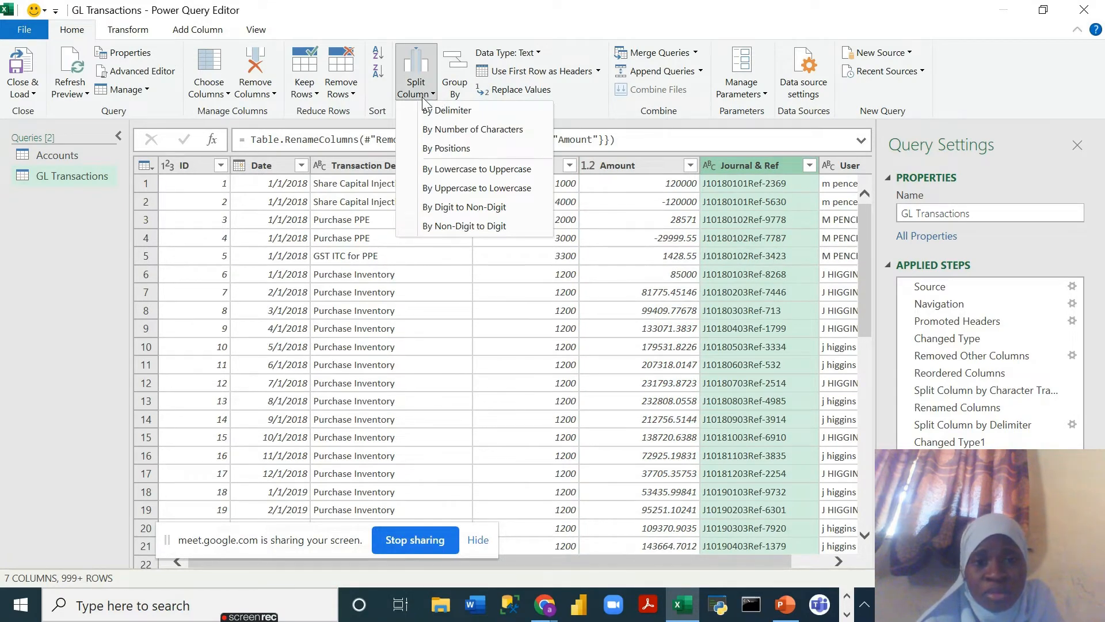
{"action": "left_click", "coordinate": [444, 113]}
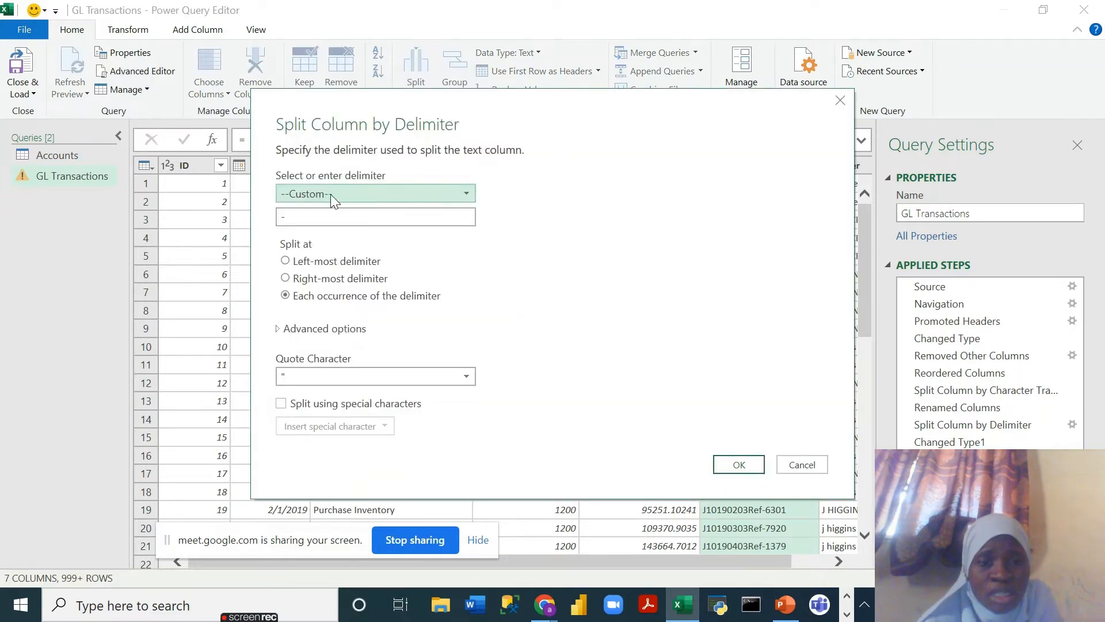
{"action": "left_click", "coordinate": [468, 193]}
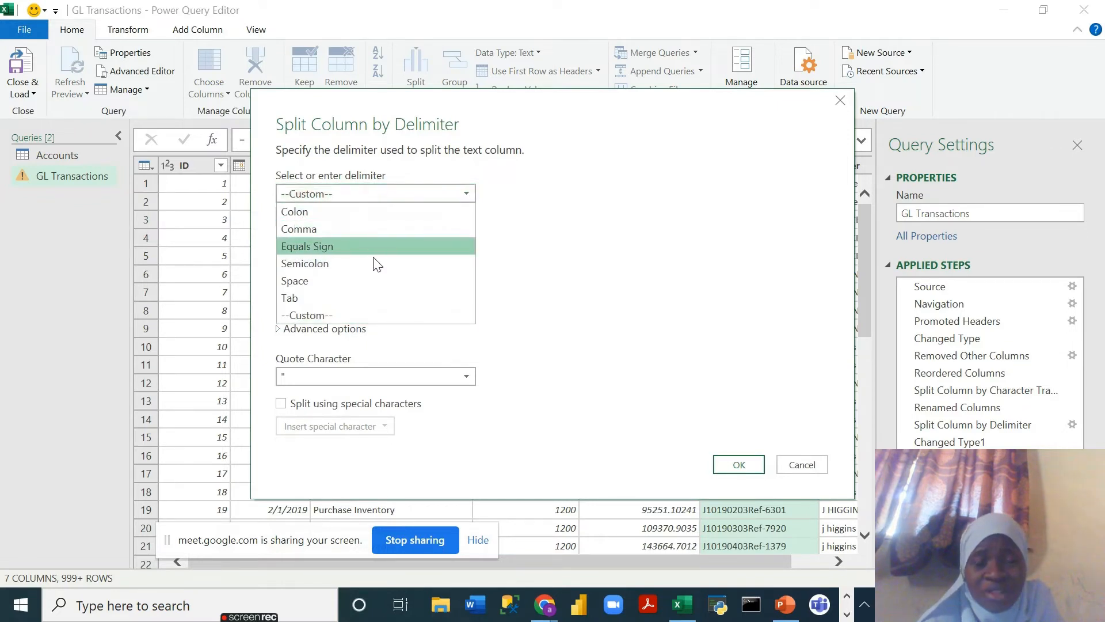
{"action": "left_click", "coordinate": [353, 315]}
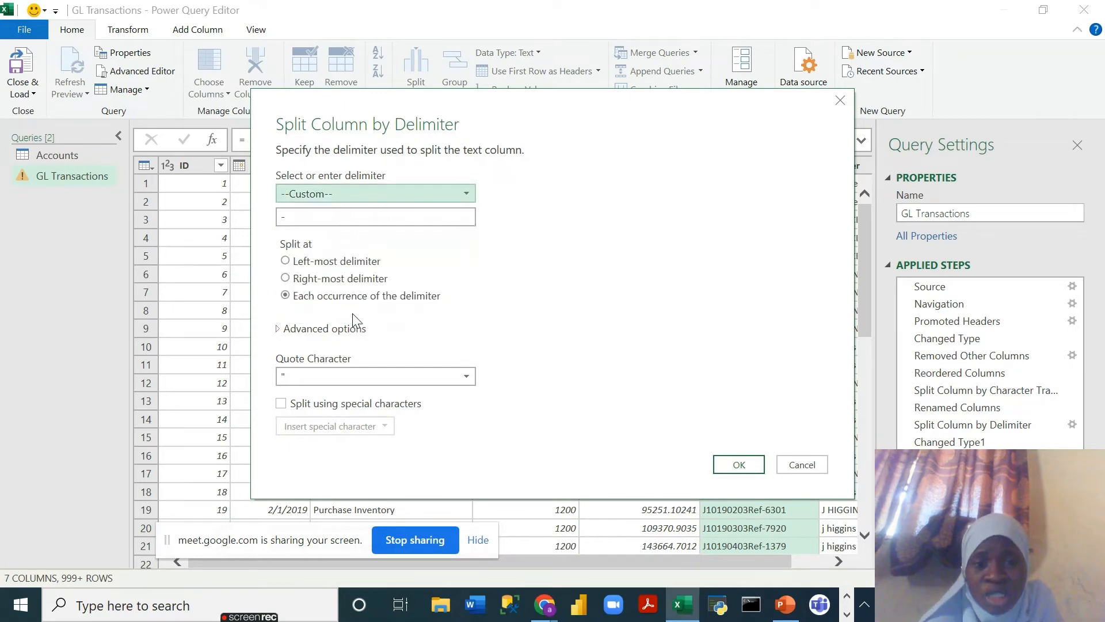
{"action": "left_click", "coordinate": [301, 219]}
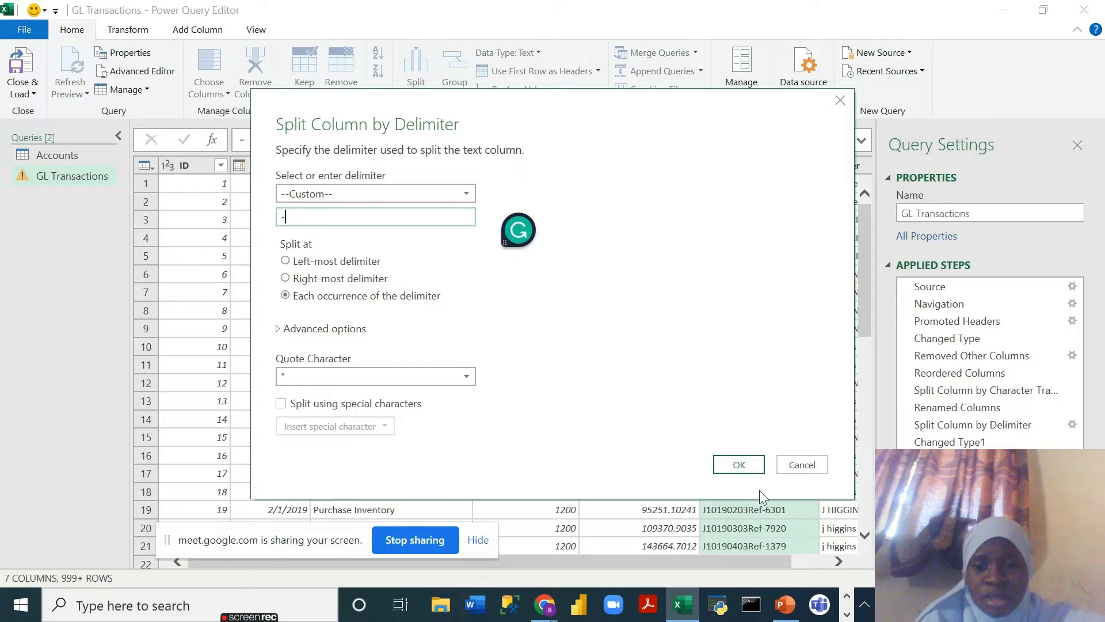
{"action": "left_click", "coordinate": [739, 465]}
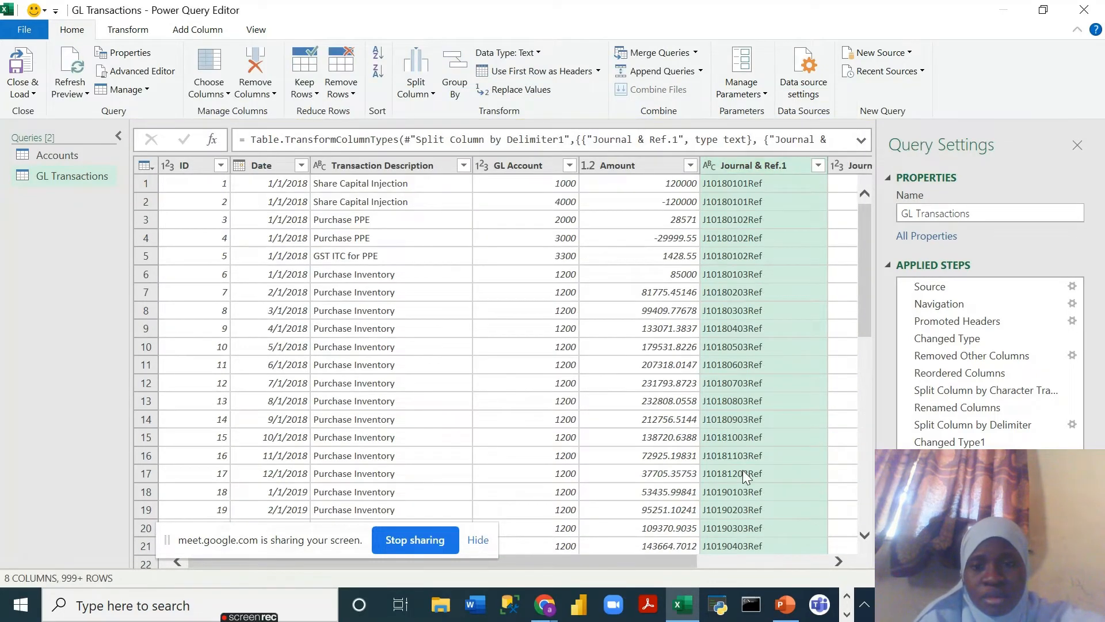
Step: Try splitting the Journal & Ref.1 column by positions at position 10, and delete the resulting applied steps
{"action": "left_click", "coordinate": [838, 560]}
{"action": "left_click", "coordinate": [839, 560]}
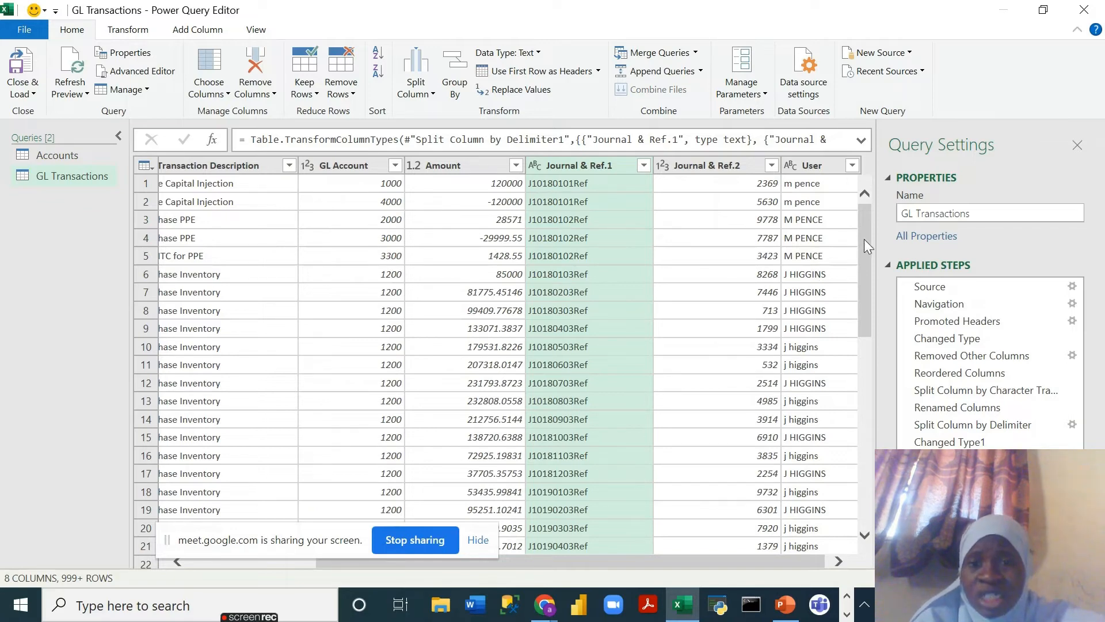
{"action": "left_click_drag", "start_coordinate": [865, 239], "coordinate": [837, 194]}
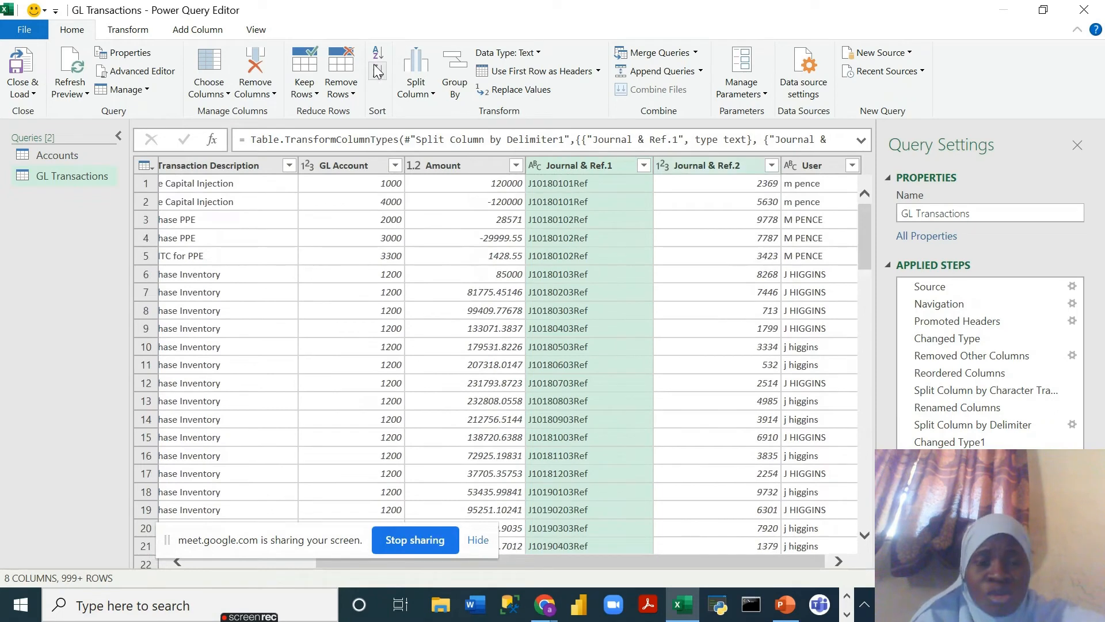
{"action": "left_click", "coordinate": [429, 95]}
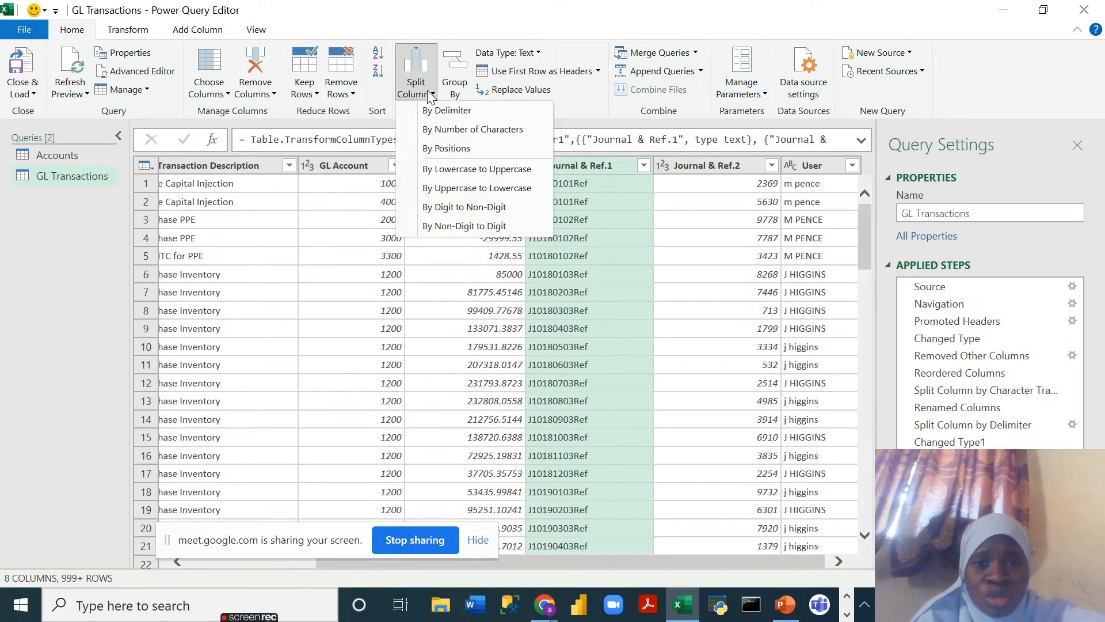
{"action": "left_click", "coordinate": [466, 145]}
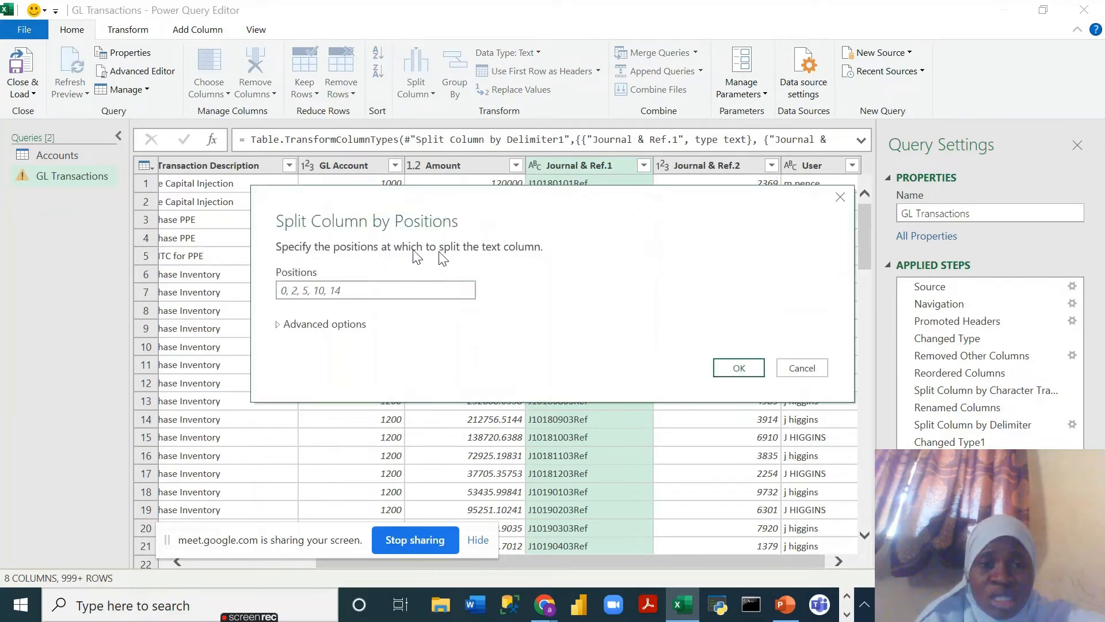
{"action": "left_click", "coordinate": [372, 296]}
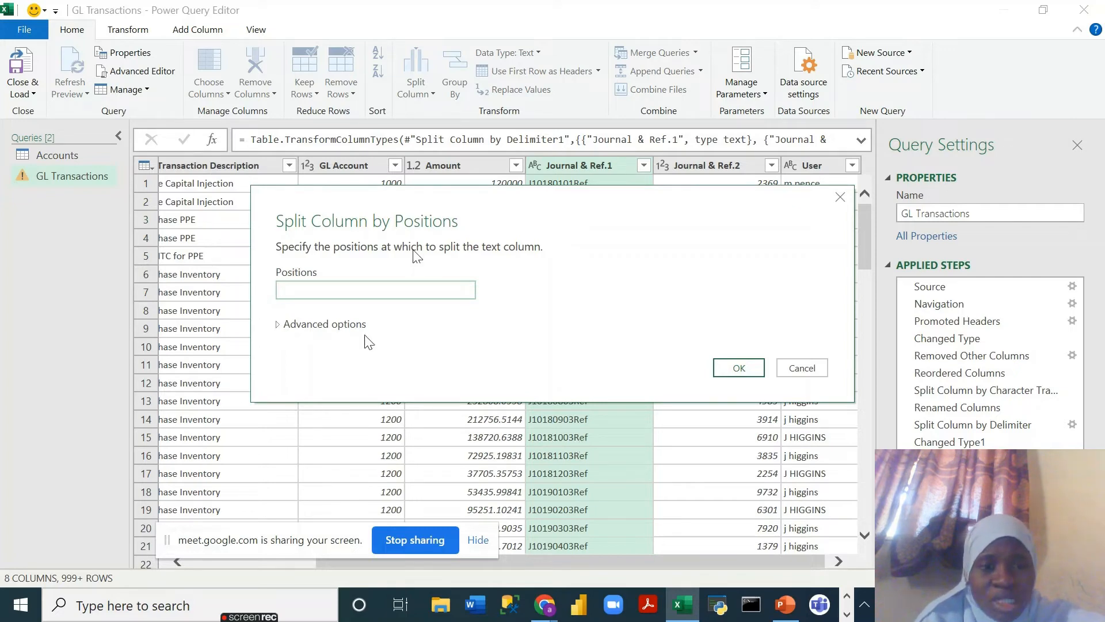
{"action": "type", "text": "10"}
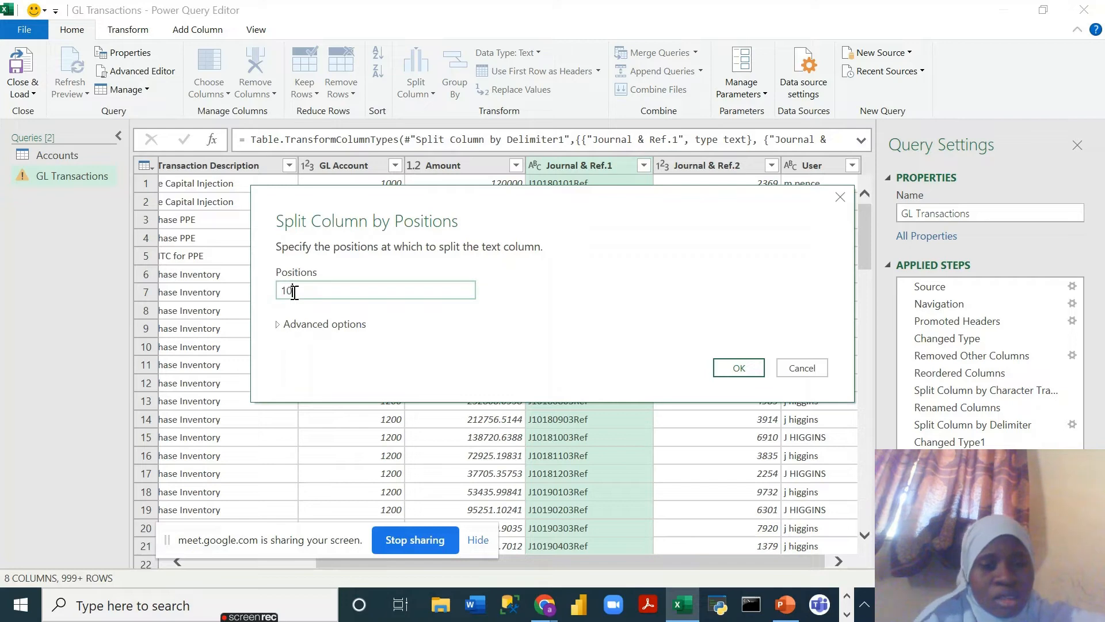
{"action": "left_click", "coordinate": [739, 369]}
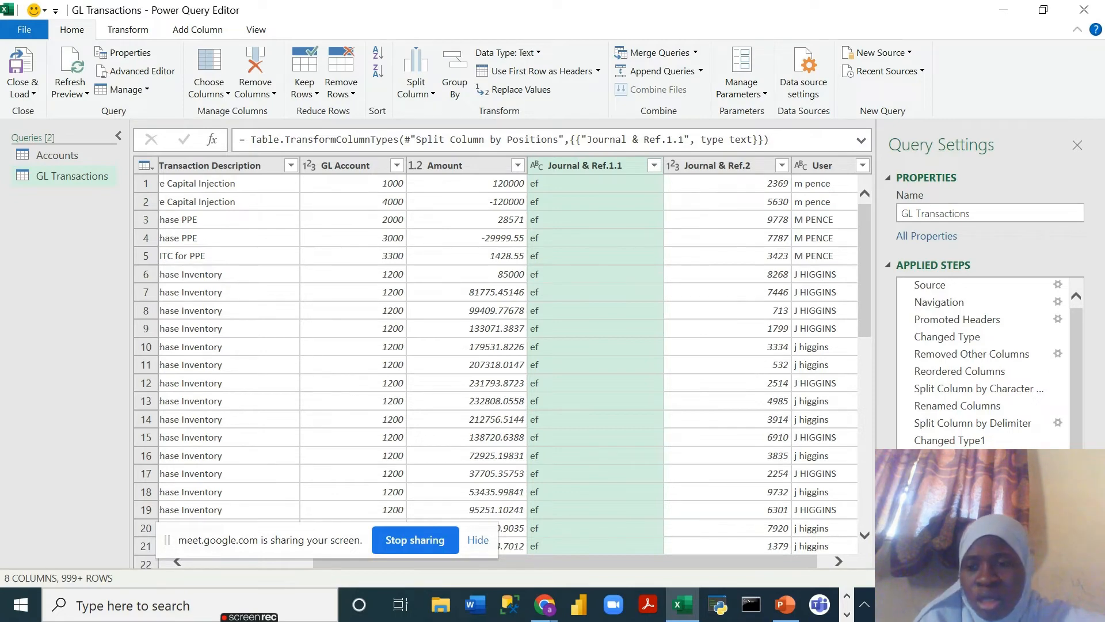
{"action": "left_click_drag", "start_coordinate": [1076, 471], "coordinate": [1075, 477]}
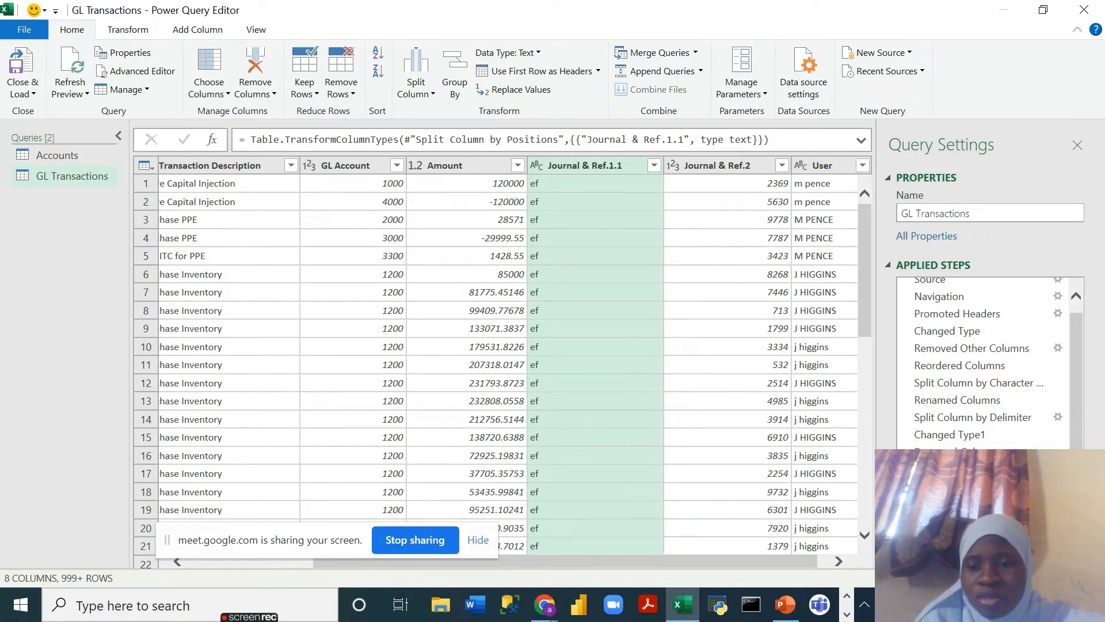
{"action": "key", "text": "Delete"}
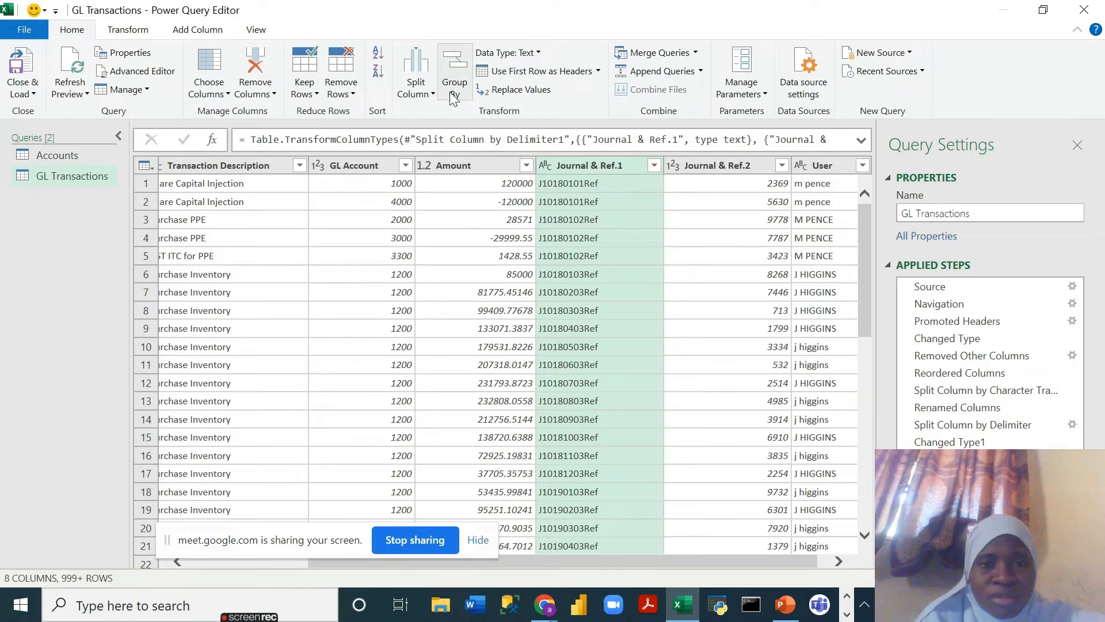
Step: Split the Journal & Ref.1 column by number of characters, using 9 characters once, as far left as possible
{"action": "left_click", "coordinate": [432, 95]}
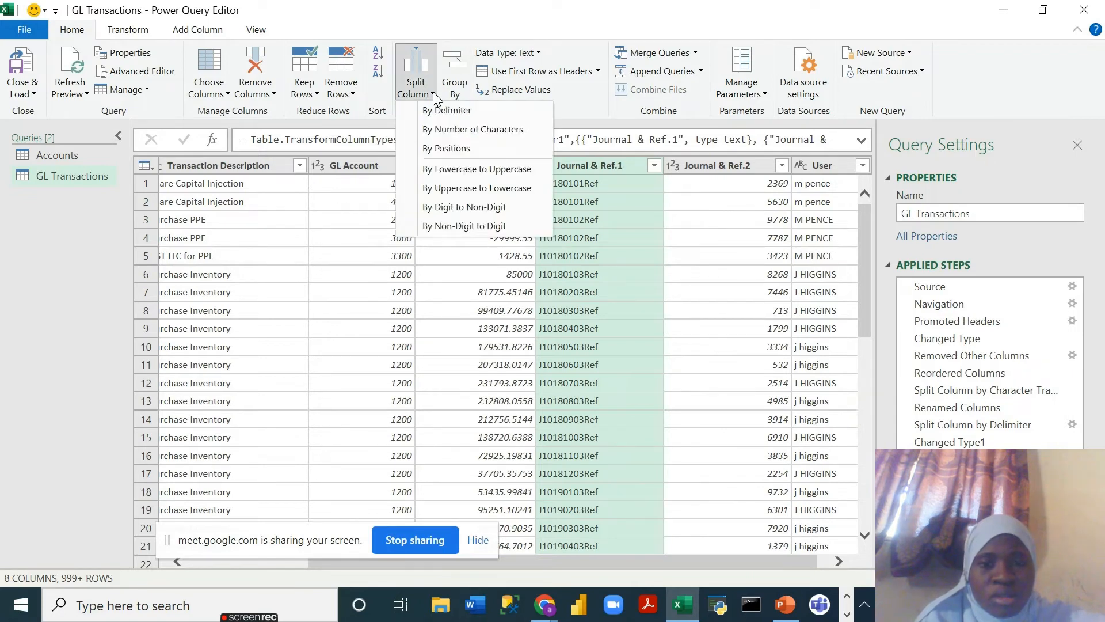
{"action": "left_click", "coordinate": [472, 130]}
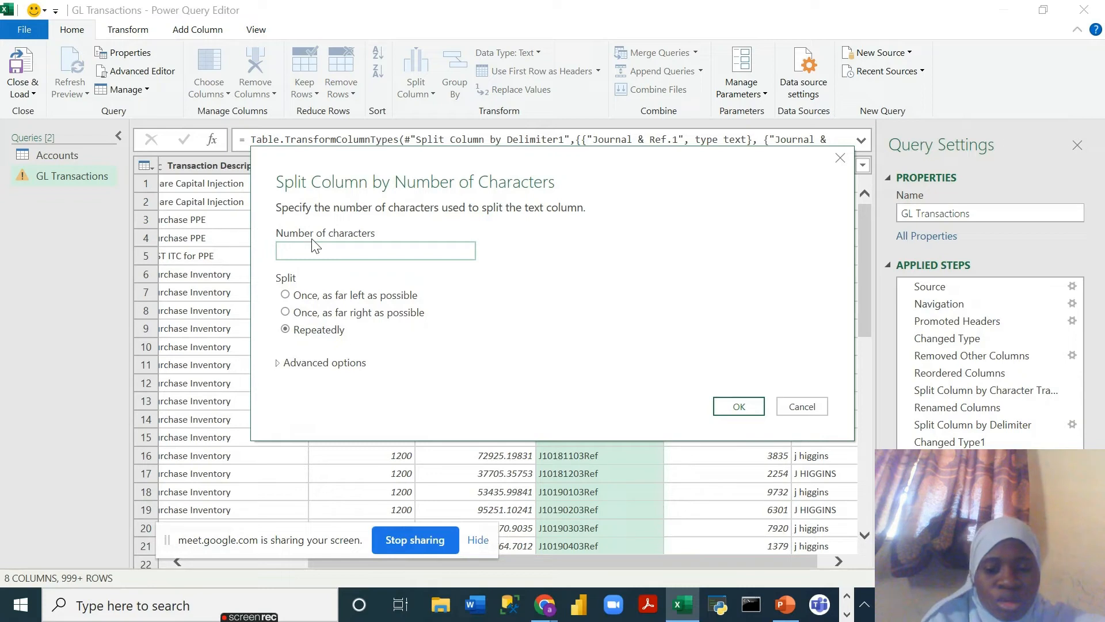
{"action": "type", "text": "9"}
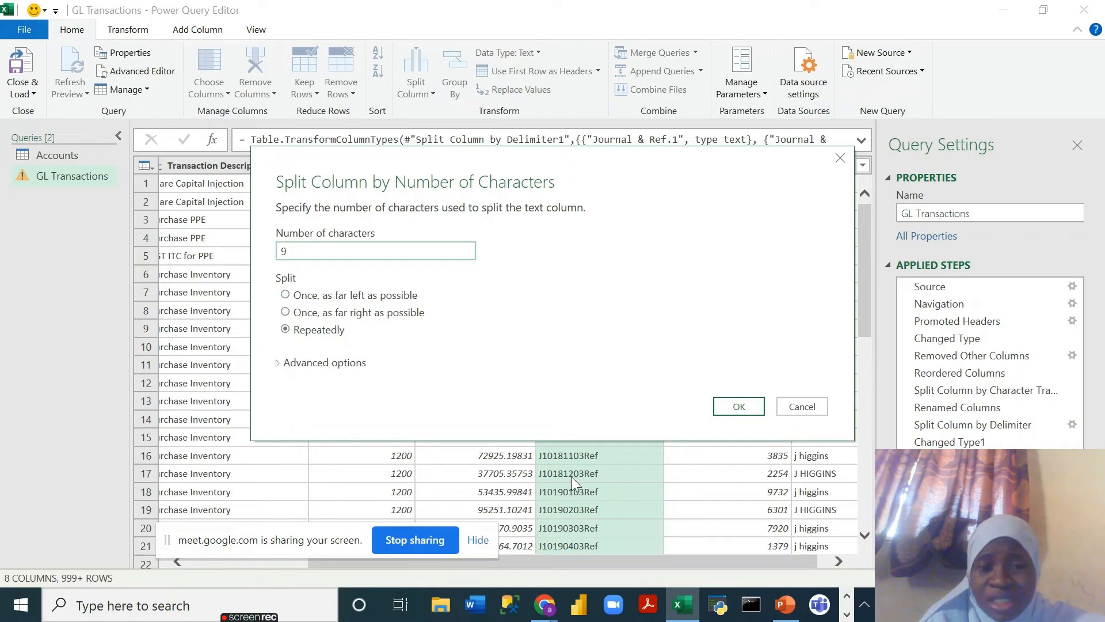
{"action": "left_click", "coordinate": [285, 295]}
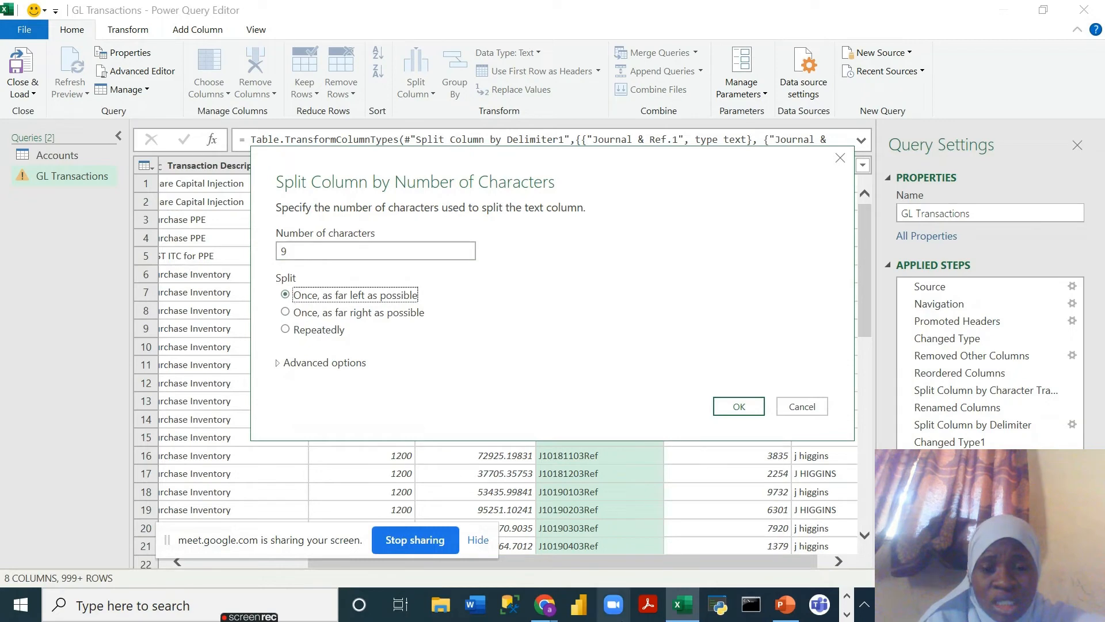
{"action": "left_click", "coordinate": [552, 611]}
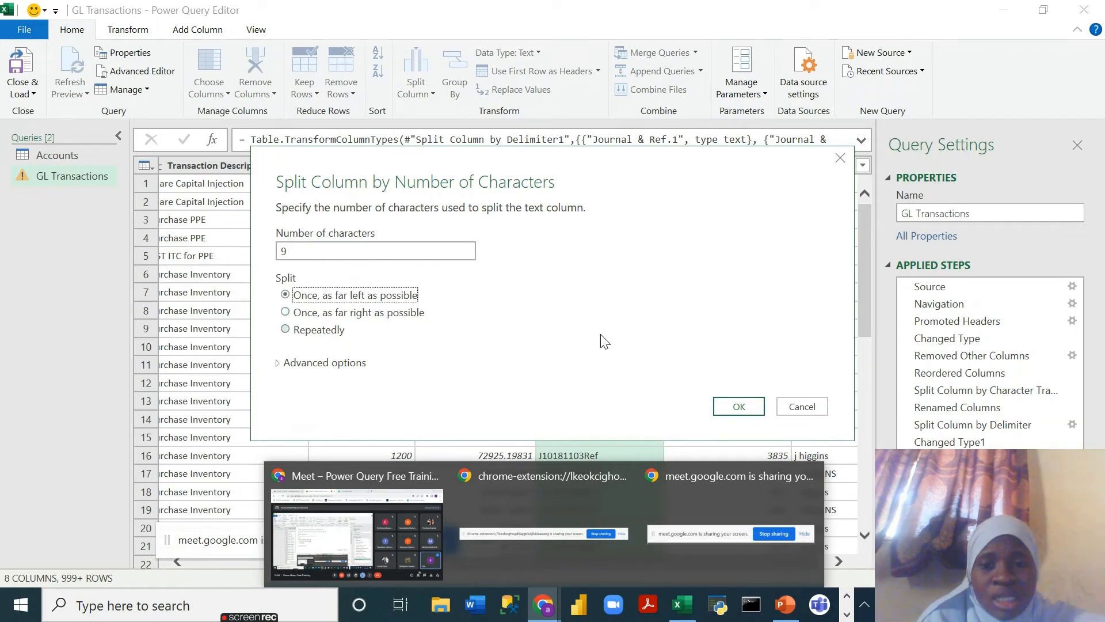
{"action": "left_click", "coordinate": [716, 405]}
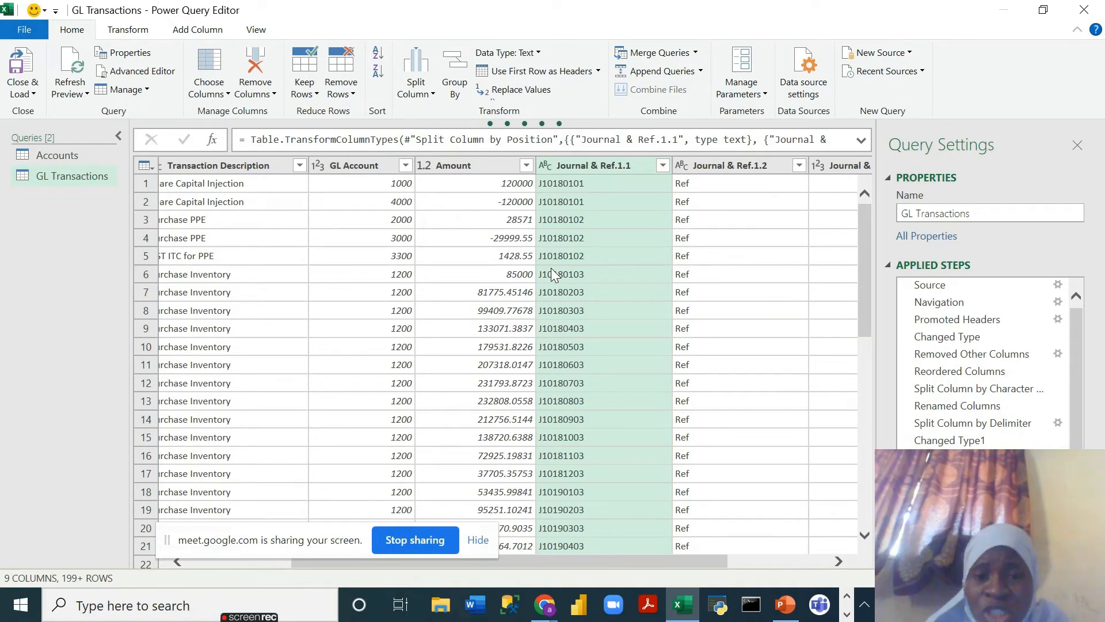
Step: Remove the Journal & Ref.1.2 and Journal & Ref.2 columns together
{"action": "left_click", "coordinate": [841, 559]}
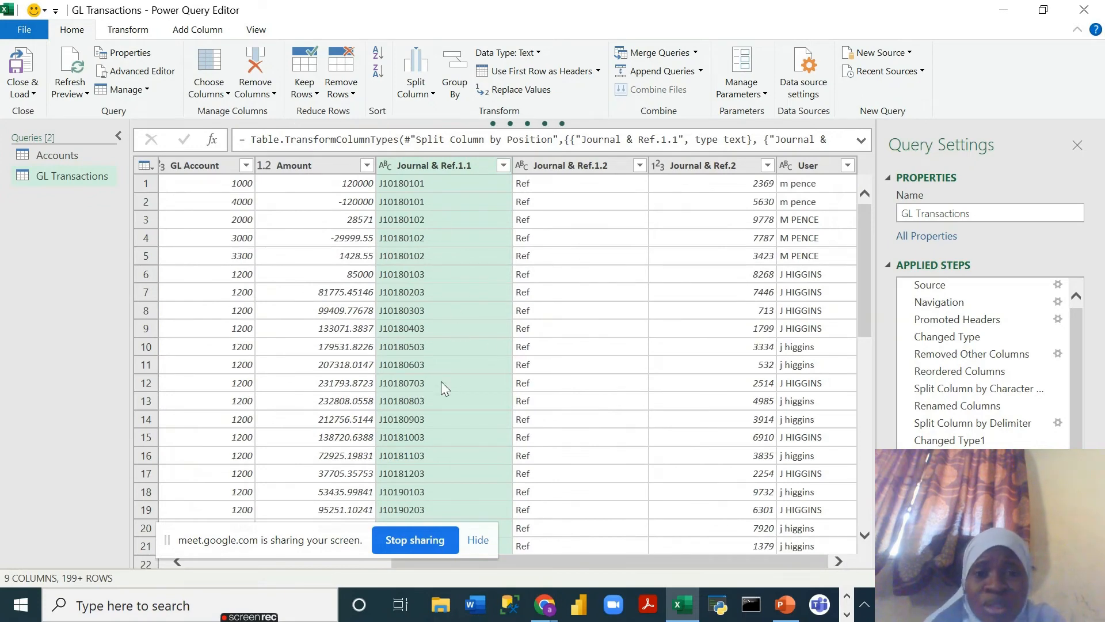
{"action": "left_click", "coordinate": [589, 171]}
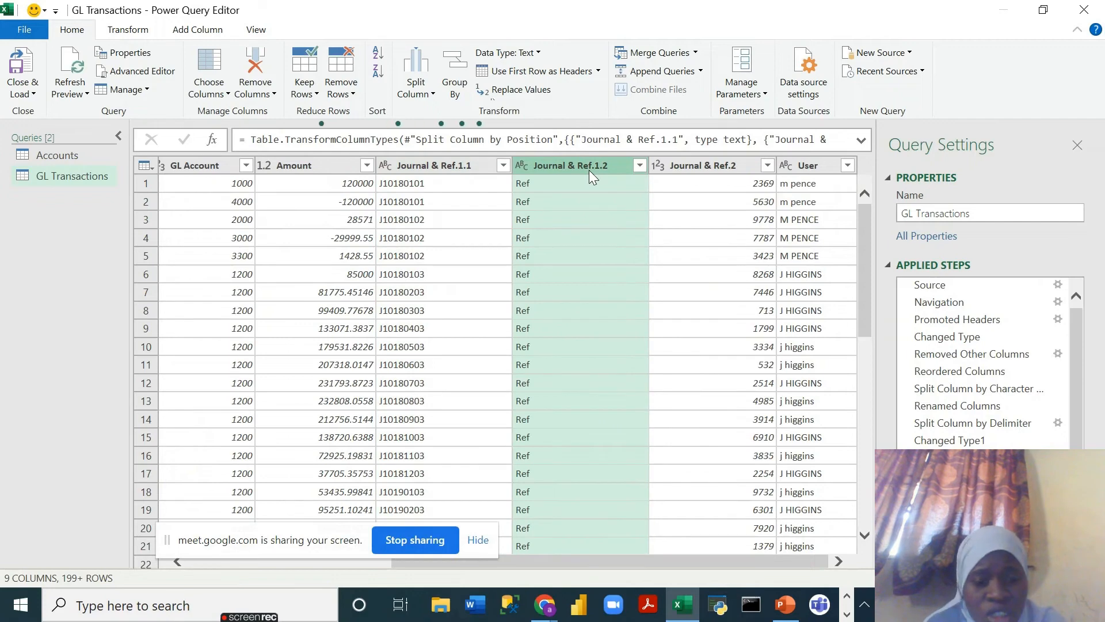
{"action": "left_click", "coordinate": [678, 164], "text": "ctrl"}
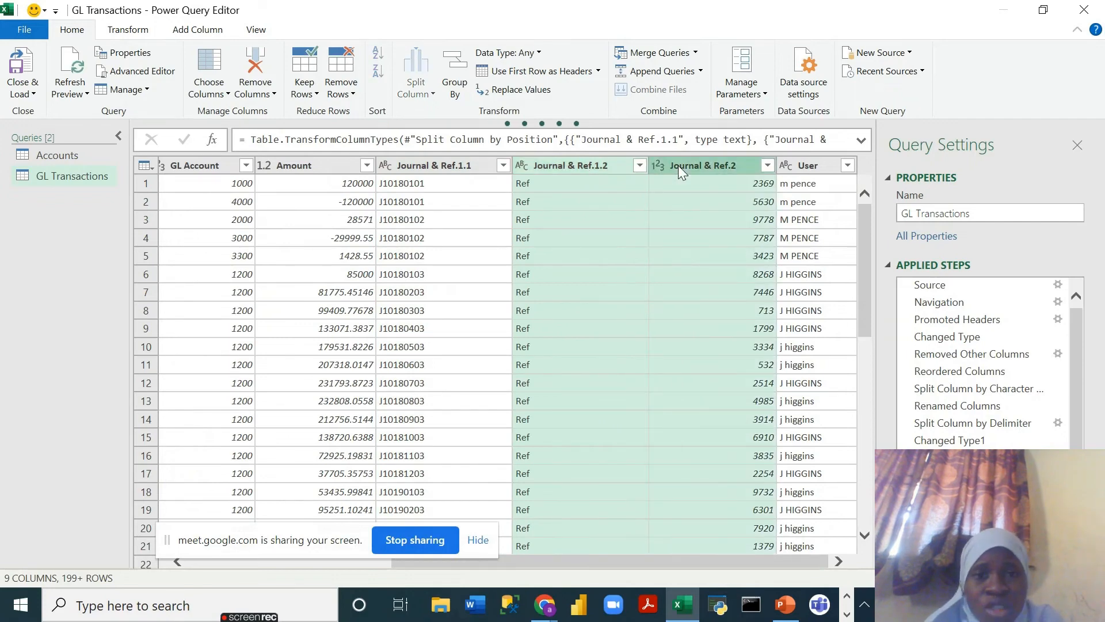
{"action": "left_click", "coordinate": [255, 67]}
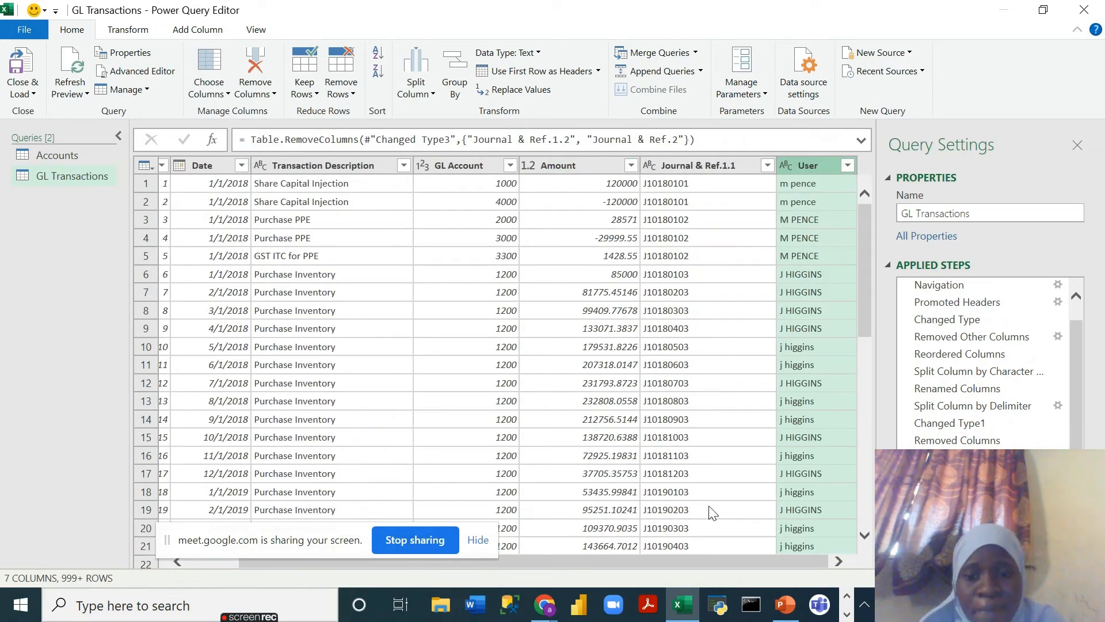
Step: Admit the waiting participant to the Google Meet call and return to the Power Query Editor
{"action": "left_click_drag", "start_coordinate": [695, 566], "coordinate": [529, 544]}
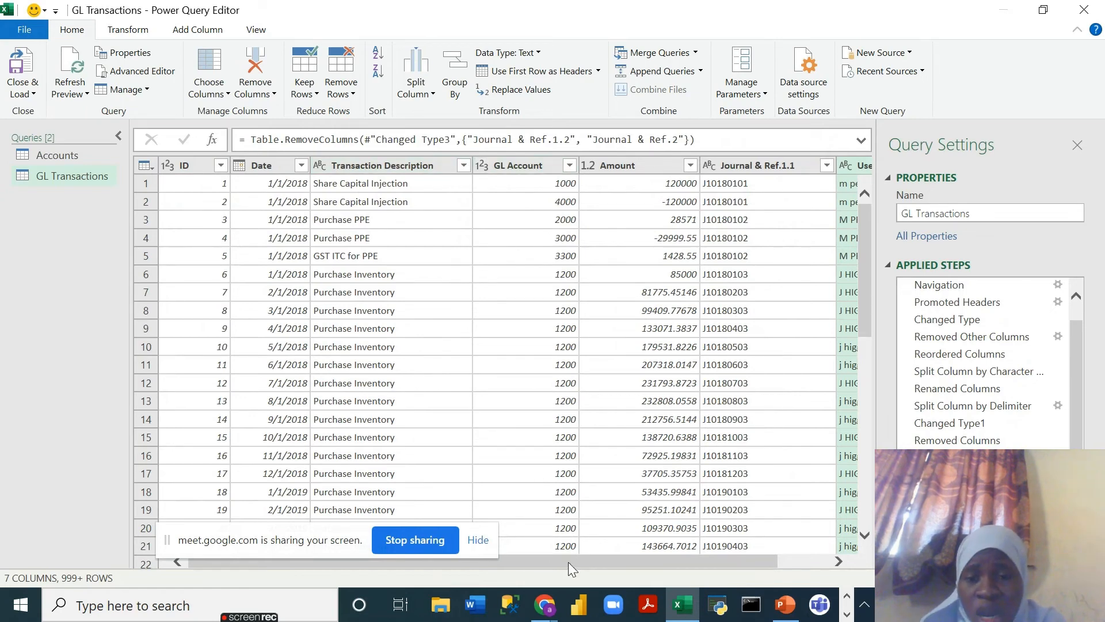
{"action": "left_click_drag", "start_coordinate": [568, 562], "coordinate": [652, 576]}
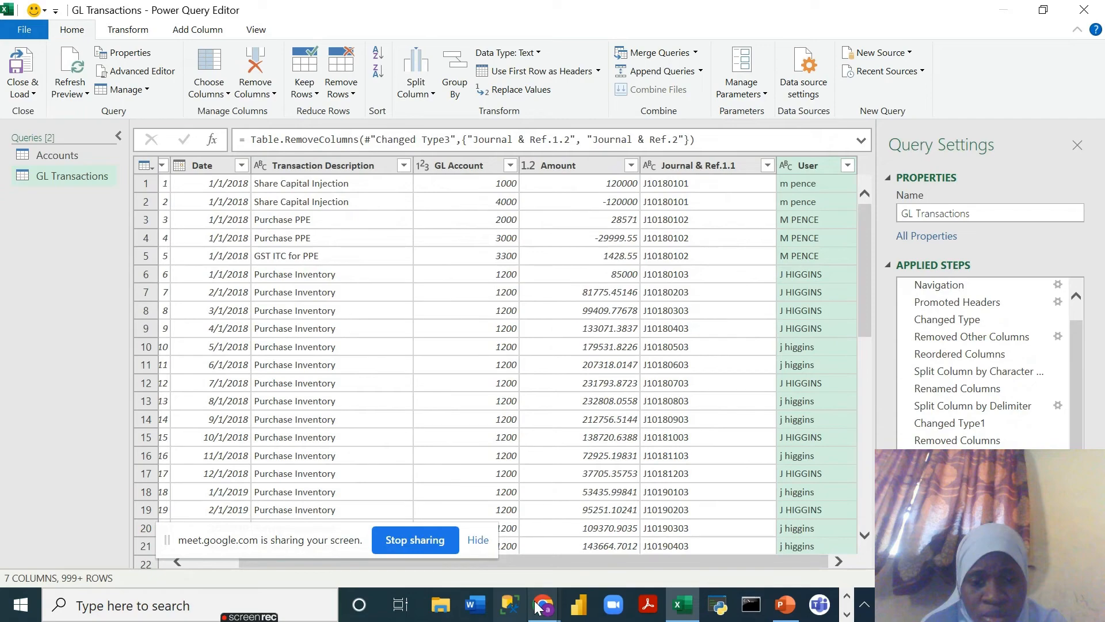
{"action": "mouse_move", "coordinate": [539, 606]}
{"action": "left_click", "coordinate": [439, 555]}
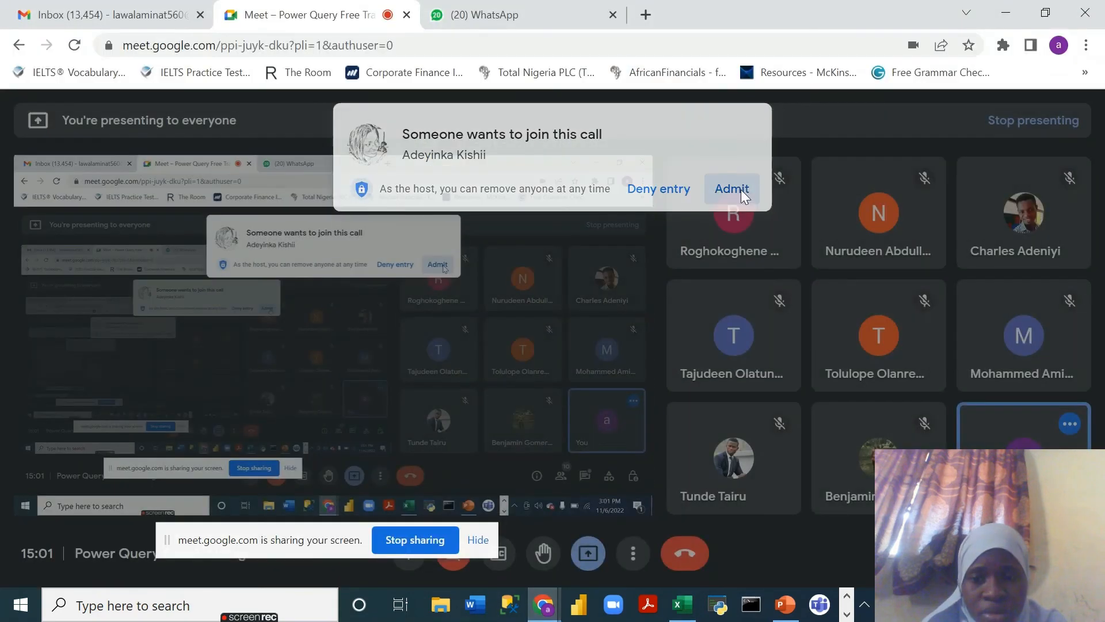
{"action": "left_click", "coordinate": [740, 188]}
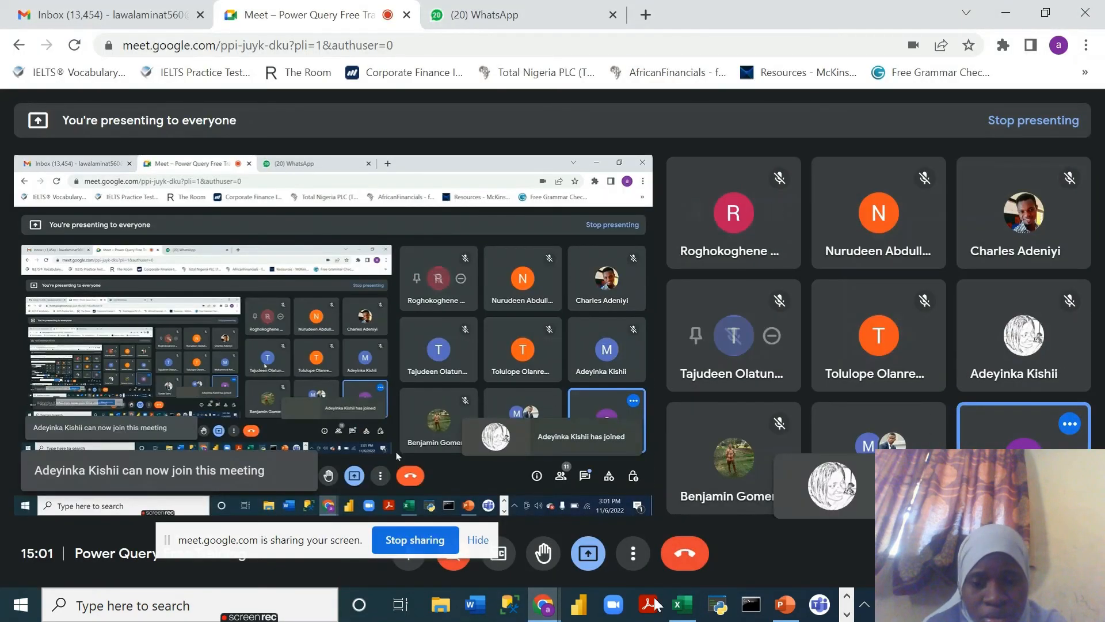
{"action": "left_click", "coordinate": [681, 604]}
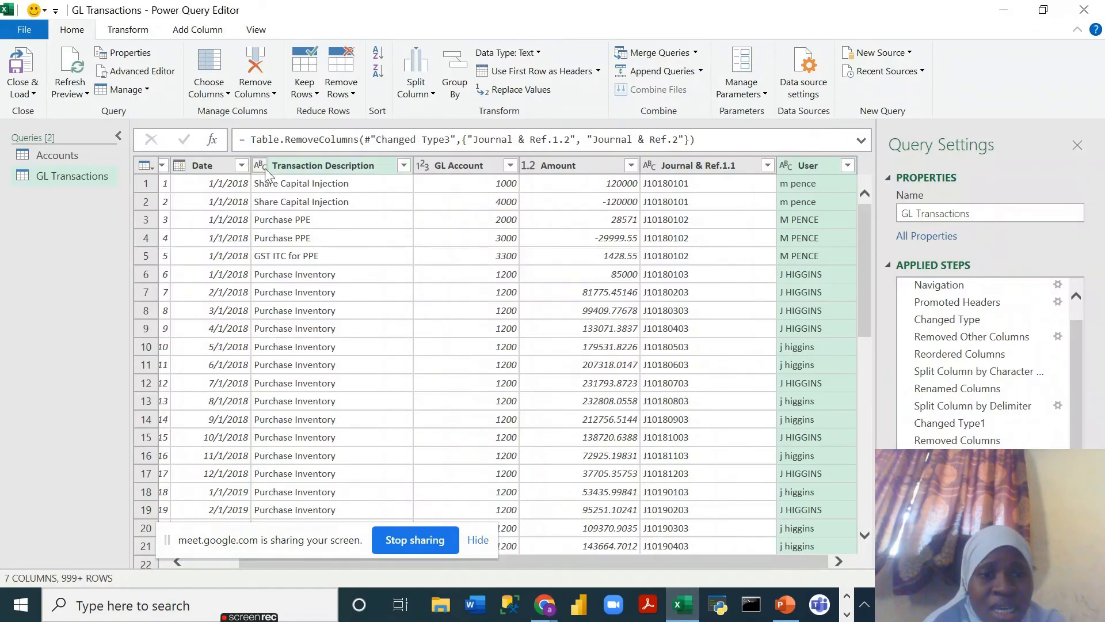
{"action": "left_click", "coordinate": [422, 166]}
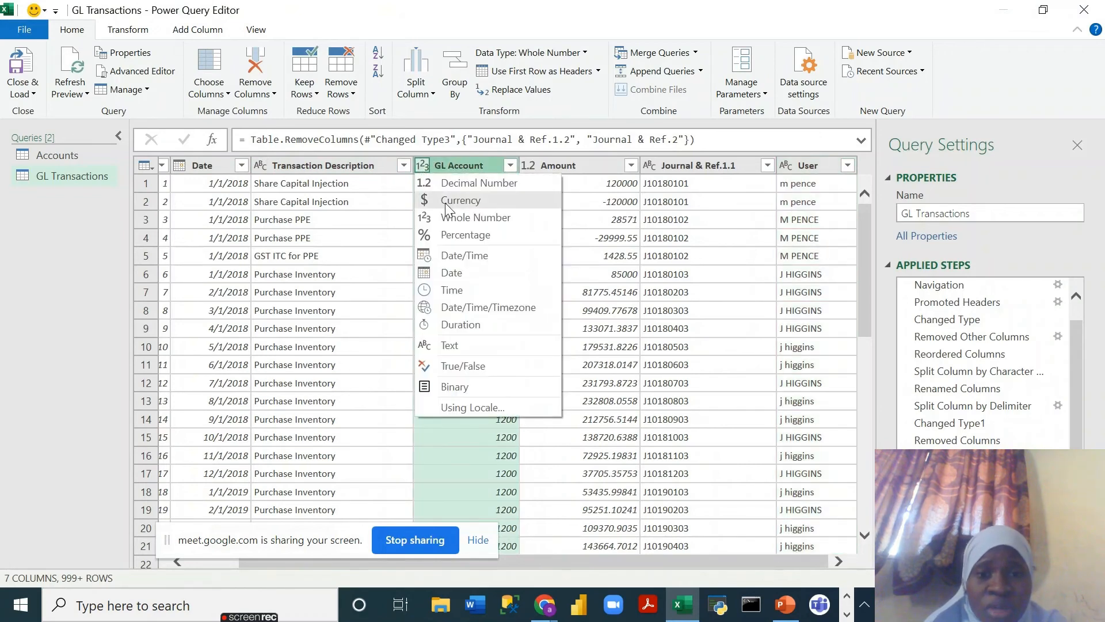
{"action": "left_click", "coordinate": [385, 264]}
{"action": "left_click", "coordinate": [385, 262]}
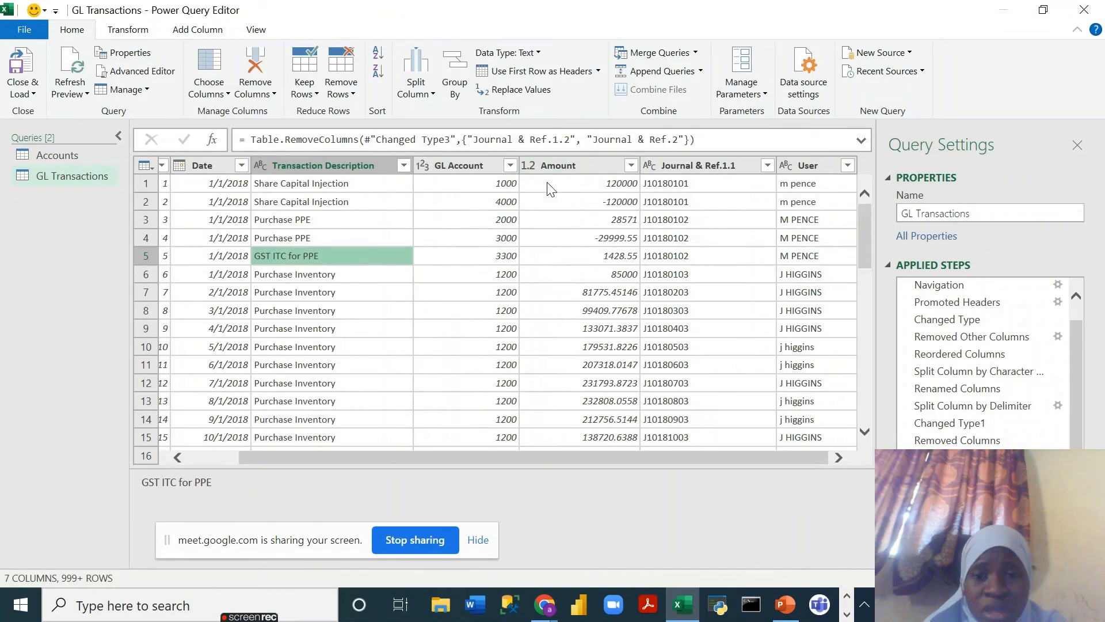
Step: Rename the Journal & Ref.1.1 column Journal
{"action": "left_click", "coordinate": [661, 168]}
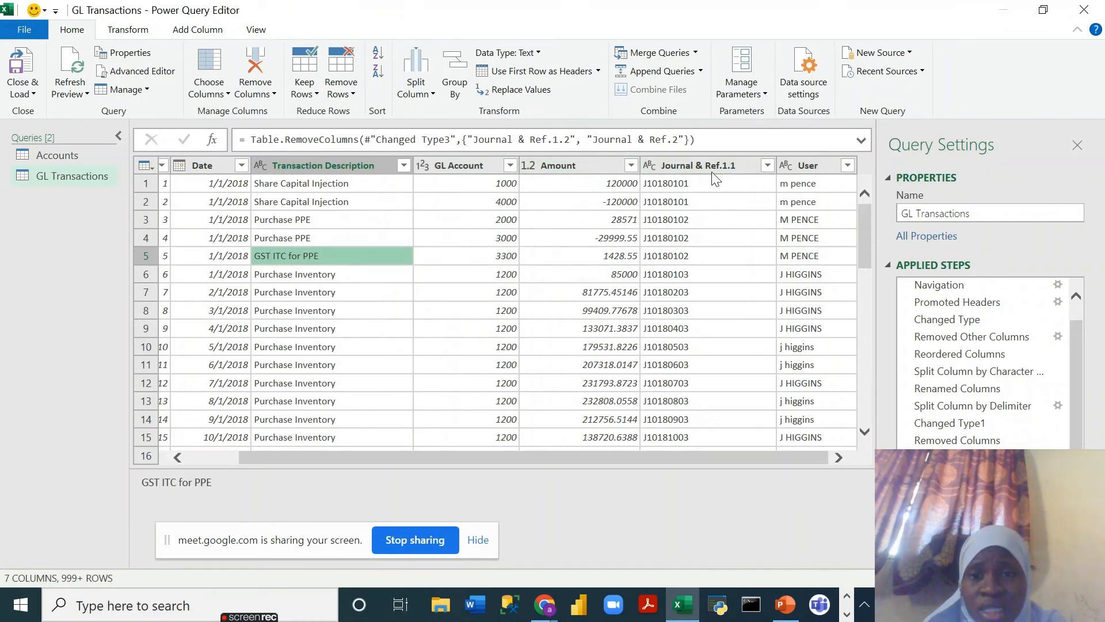
{"action": "double_click", "coordinate": [727, 166]}
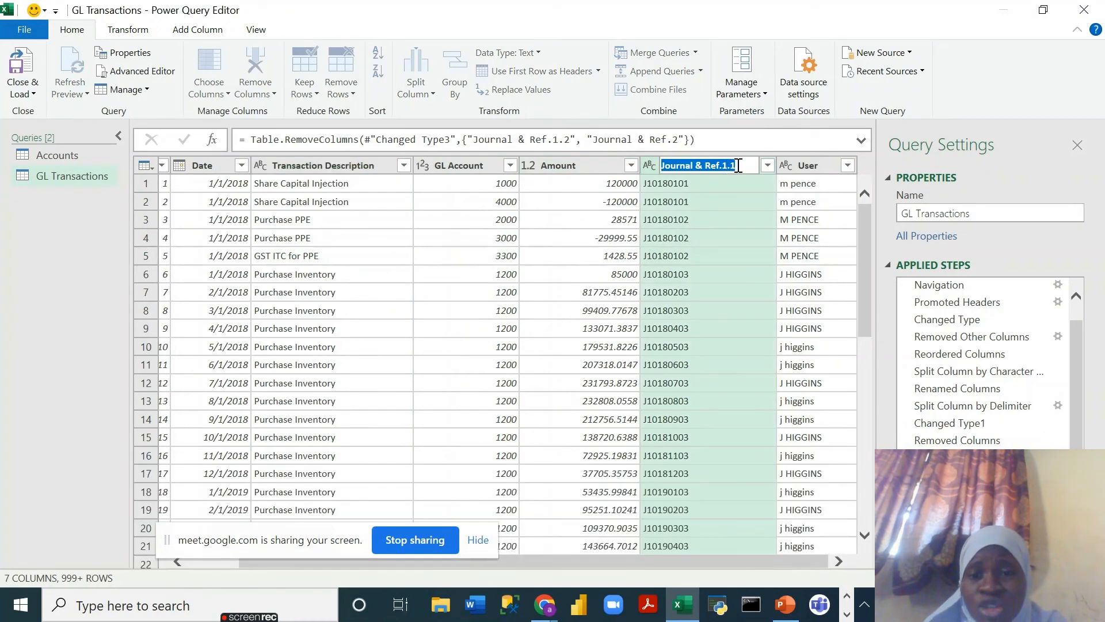
{"action": "left_click", "coordinate": [737, 166]}
{"action": "key", "text": "BackSpace"}
{"action": "key", "text": "BackSpace"}
{"action": "key", "text": "BackSpace"}
{"action": "key", "text": "BackSpace"}
{"action": "key", "text": "BackSpace"}
{"action": "key", "text": "BackSpace"}
{"action": "key", "text": "BackSpace"}
{"action": "key", "text": "BackSpace"}
{"action": "key", "text": "BackSpace"}
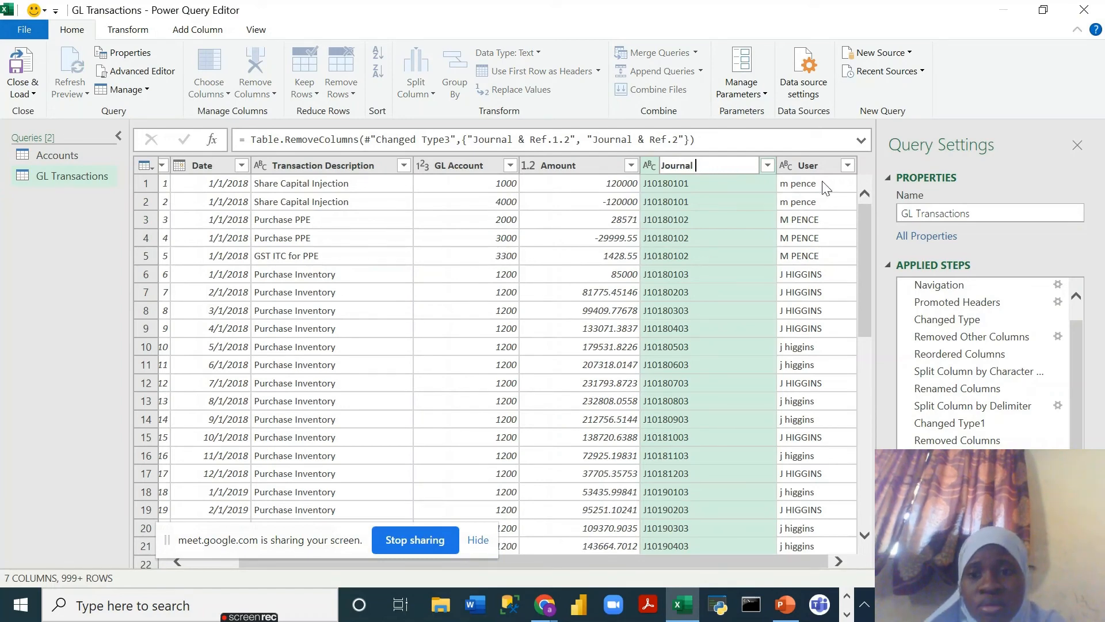
{"action": "key", "text": "Return"}
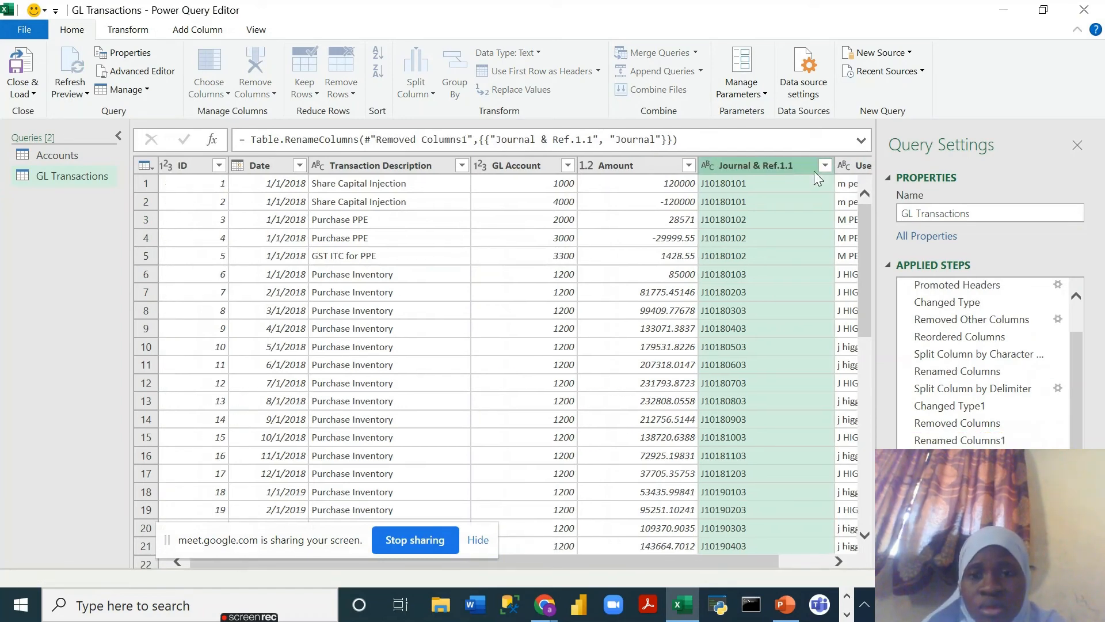
Step: Compare the query's columns with the Exercise 2b target table in the PowerPoint slide show, and return to the Power Query Editor
{"action": "left_click", "coordinate": [840, 560]}
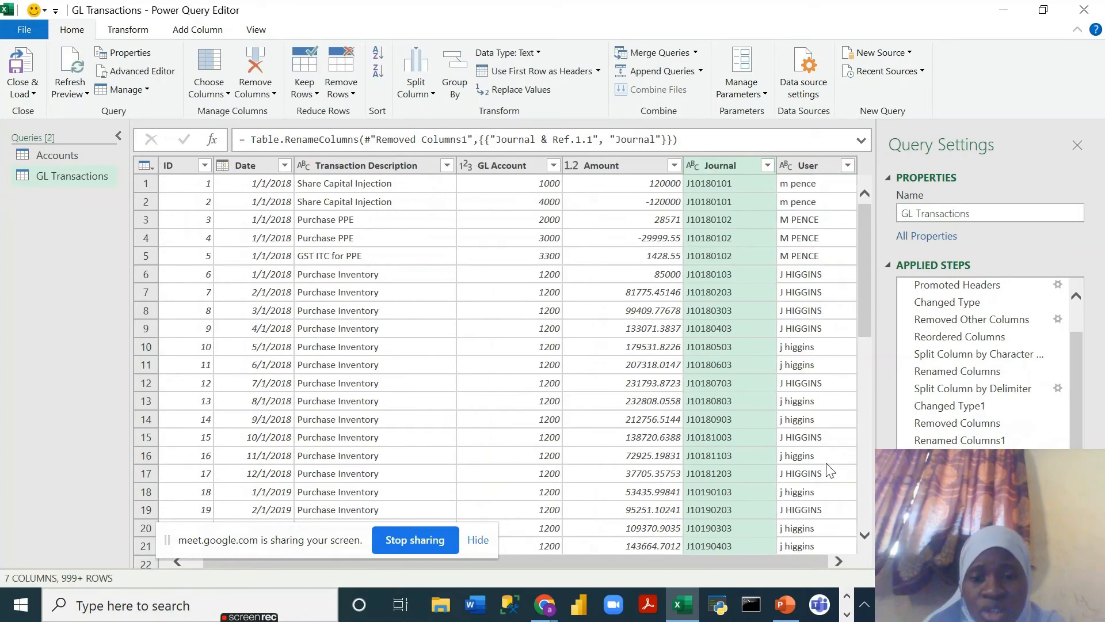
{"action": "left_click", "coordinate": [791, 614]}
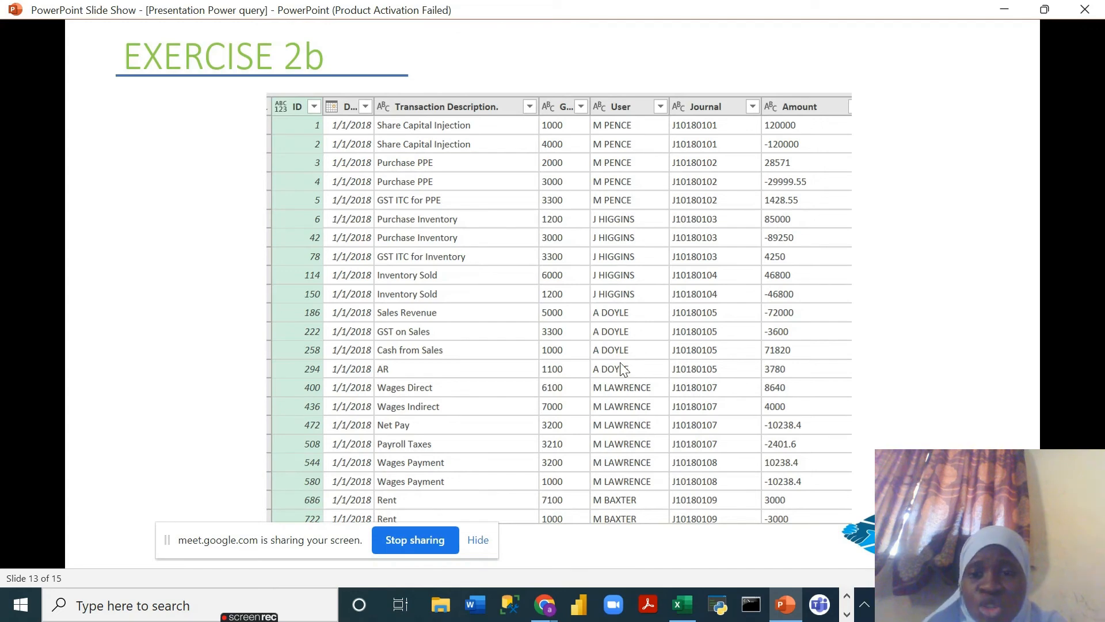
{"action": "left_click", "coordinate": [694, 611]}
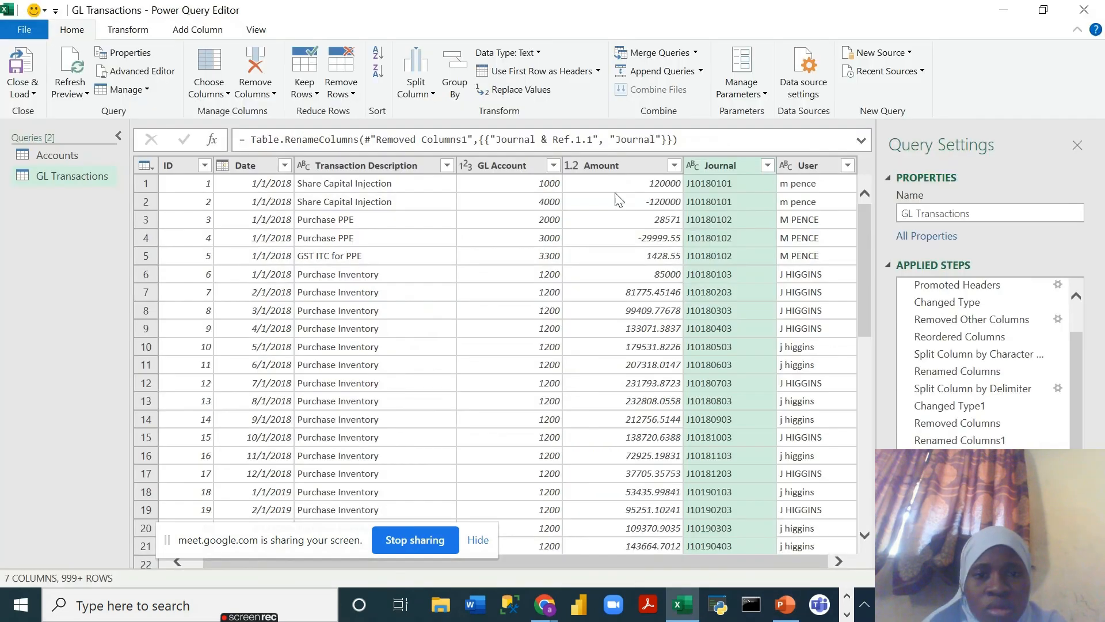
Step: Convert all text in the User column of the GL Transactions query to uppercase
{"action": "left_click", "coordinate": [809, 167]}
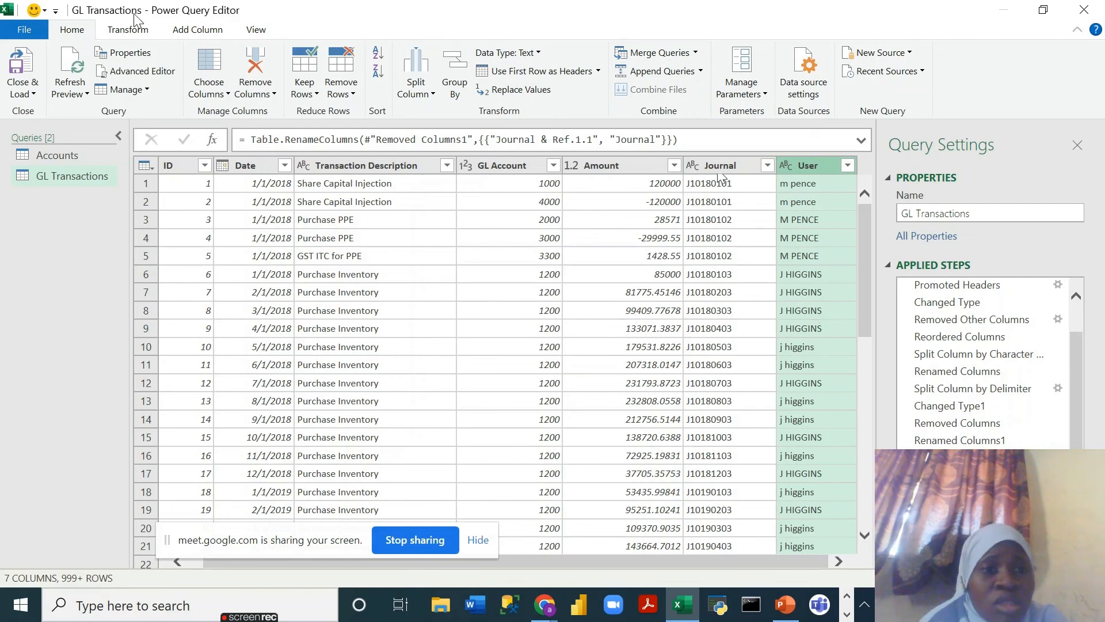
{"action": "left_click", "coordinate": [128, 31]}
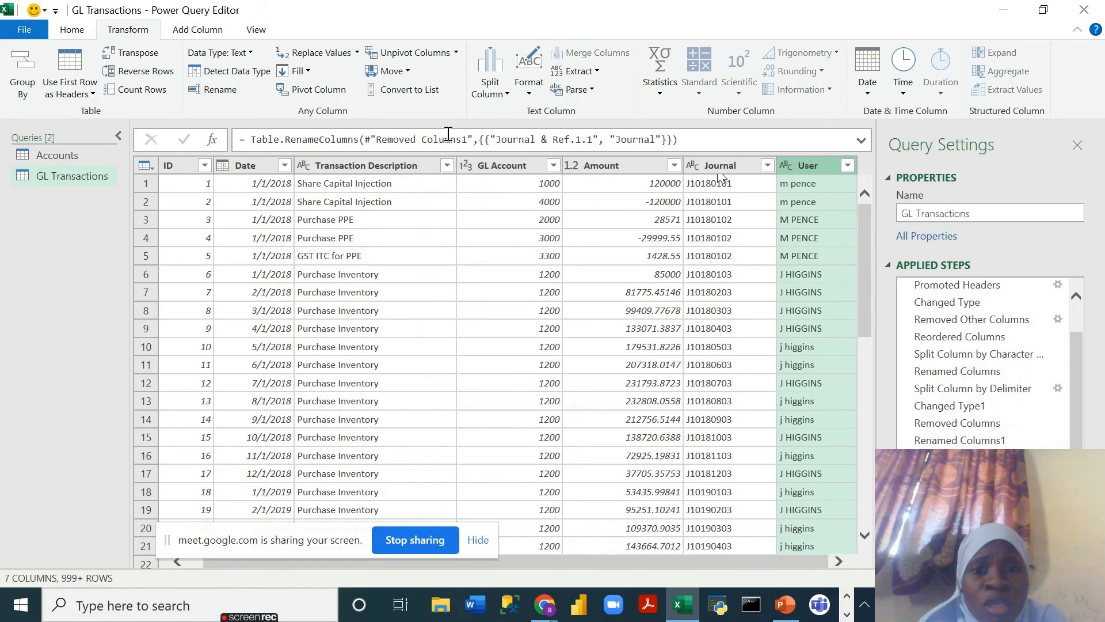
{"action": "left_click", "coordinate": [530, 94]}
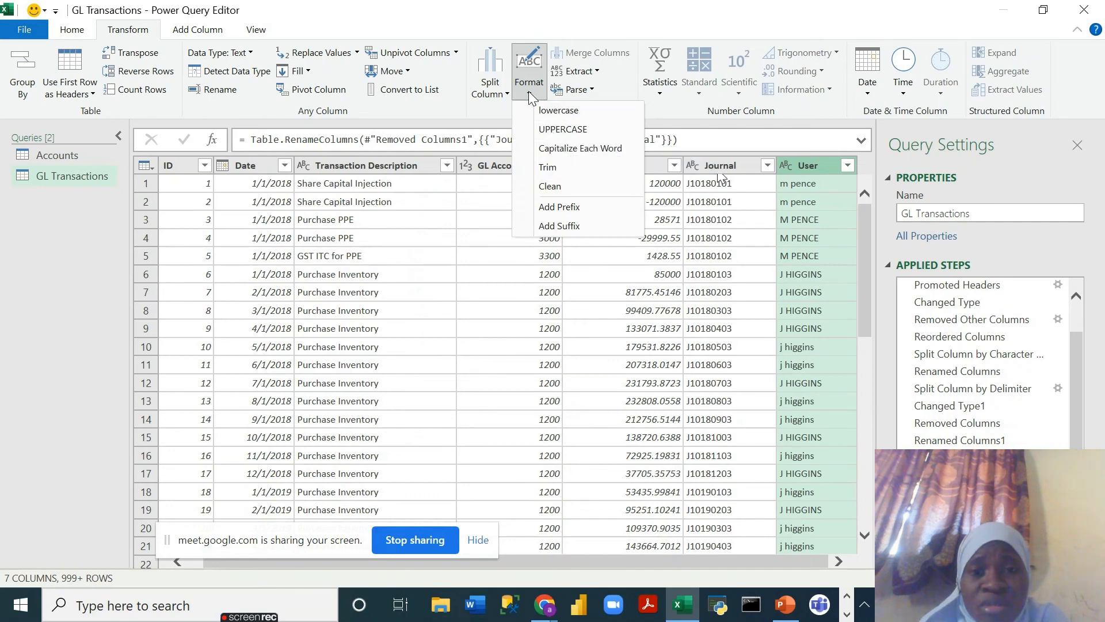
{"action": "left_click", "coordinate": [555, 130]}
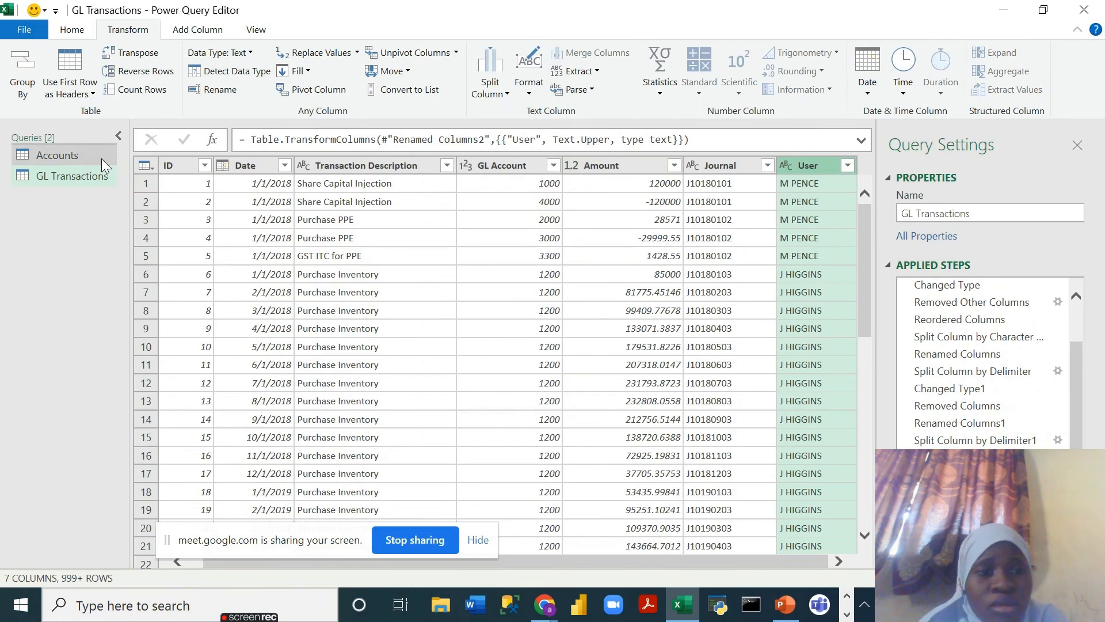
Step: Review the Accounts query, and compare GL Transactions with the Exercise 2b target table in the PowerPoint slide show before returning to the Power Query Editor
{"action": "left_click", "coordinate": [80, 159]}
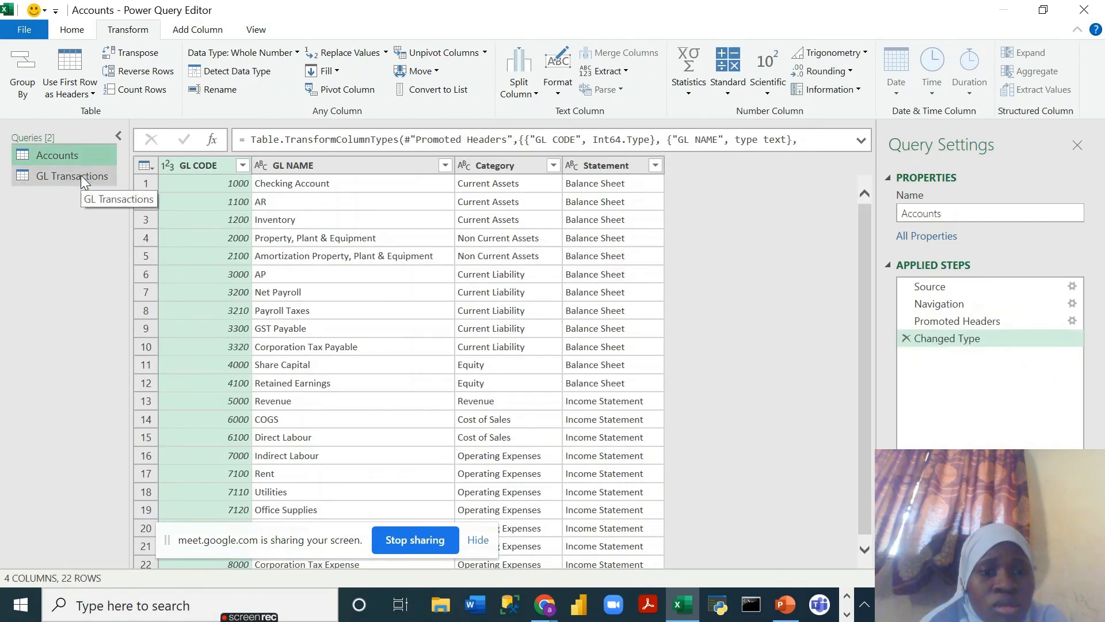
{"action": "left_click", "coordinate": [80, 175]}
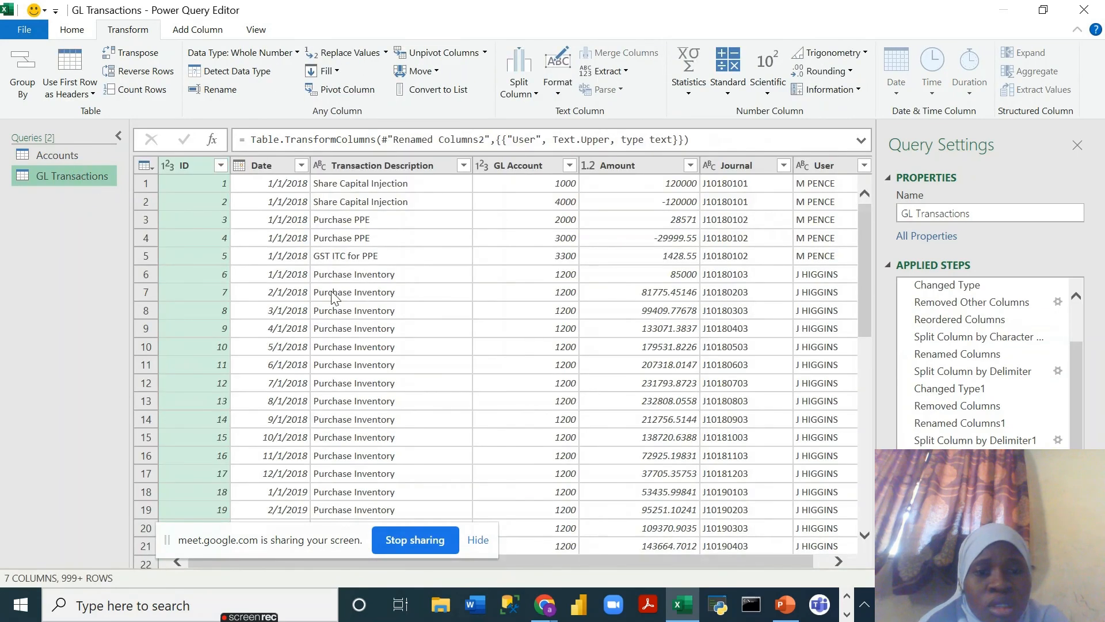
{"action": "left_click", "coordinate": [786, 604]}
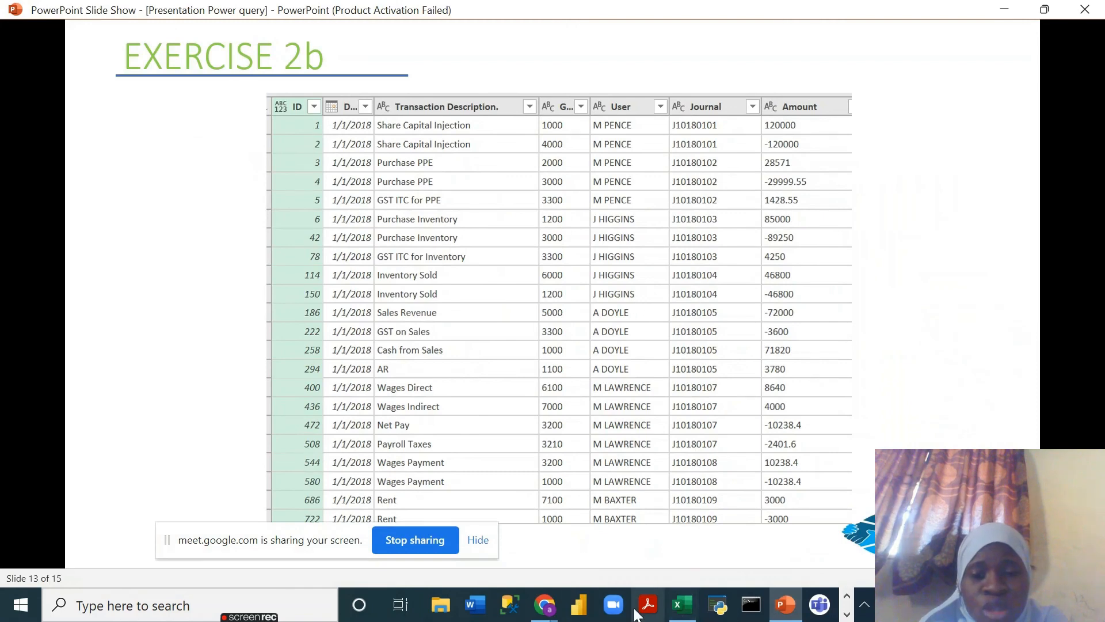
{"action": "left_click", "coordinate": [697, 606]}
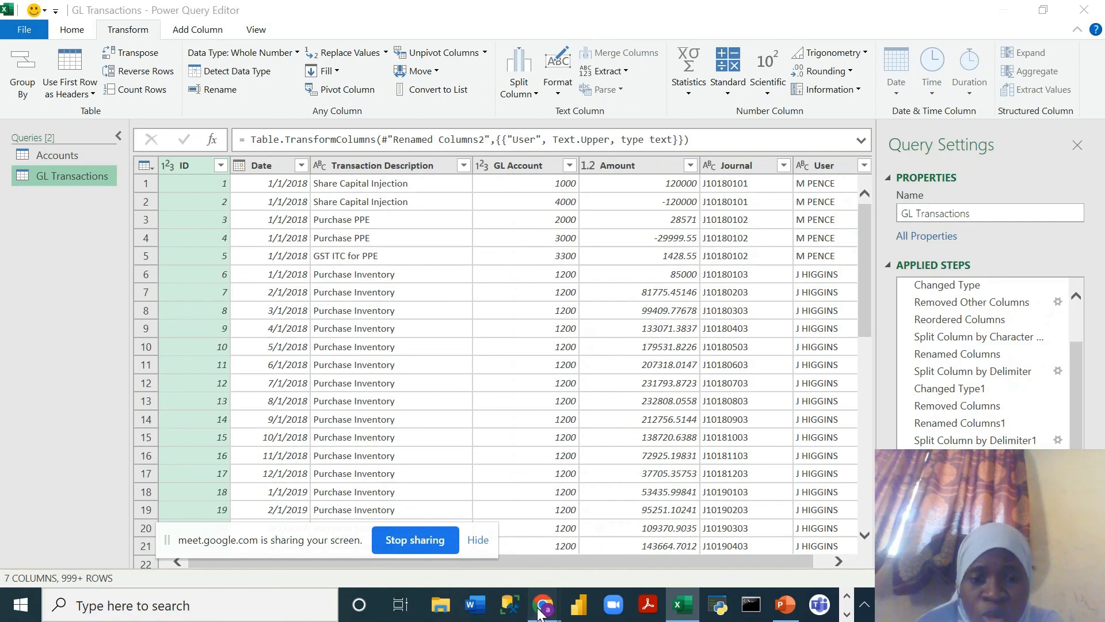
Step: Switch to the Google Meet call in Chrome to check on the meeting participants
{"action": "mouse_move", "coordinate": [540, 612]}
{"action": "left_click", "coordinate": [389, 535]}
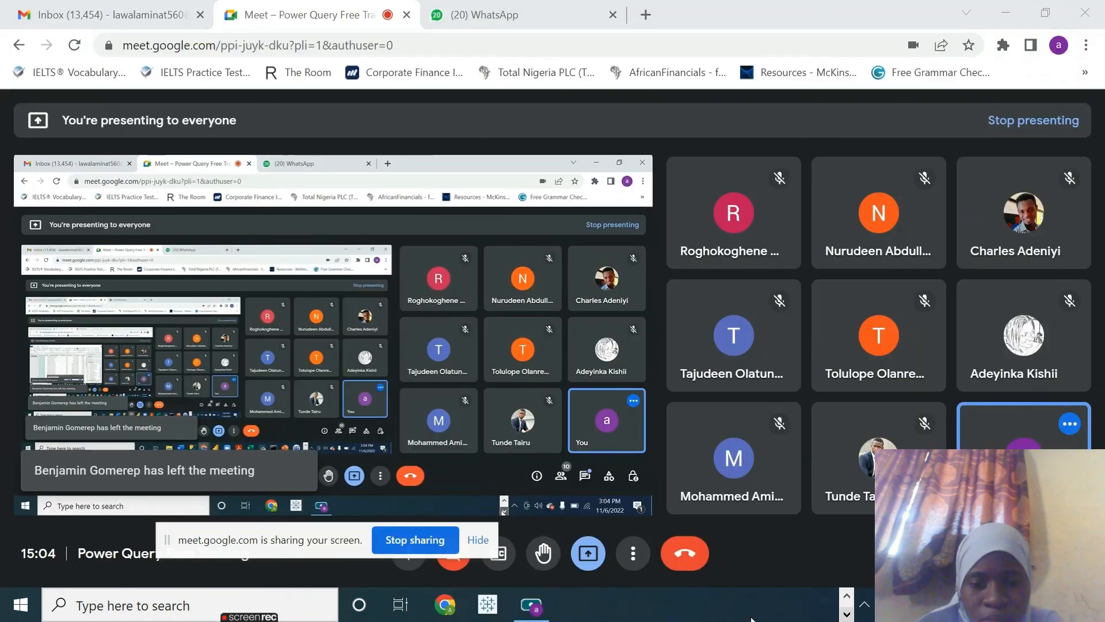